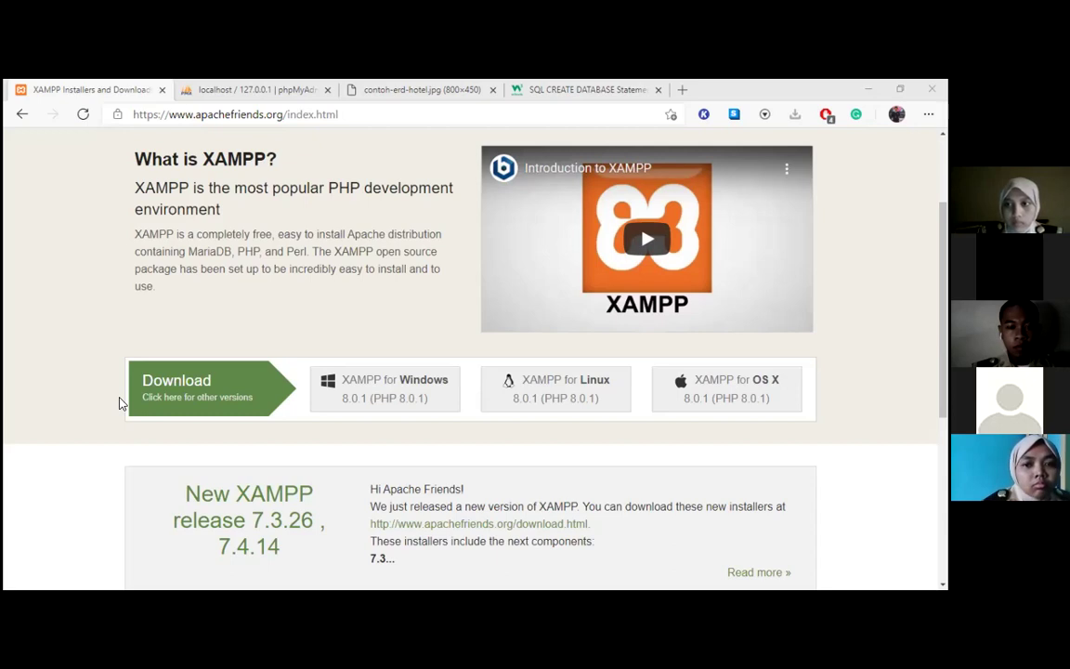
Switch to phpMyAdmin, load its home page at localhost/phpmyadmin/, and dismiss the configuration error notification
{"action": "left_click", "coordinate": [220, 93]}
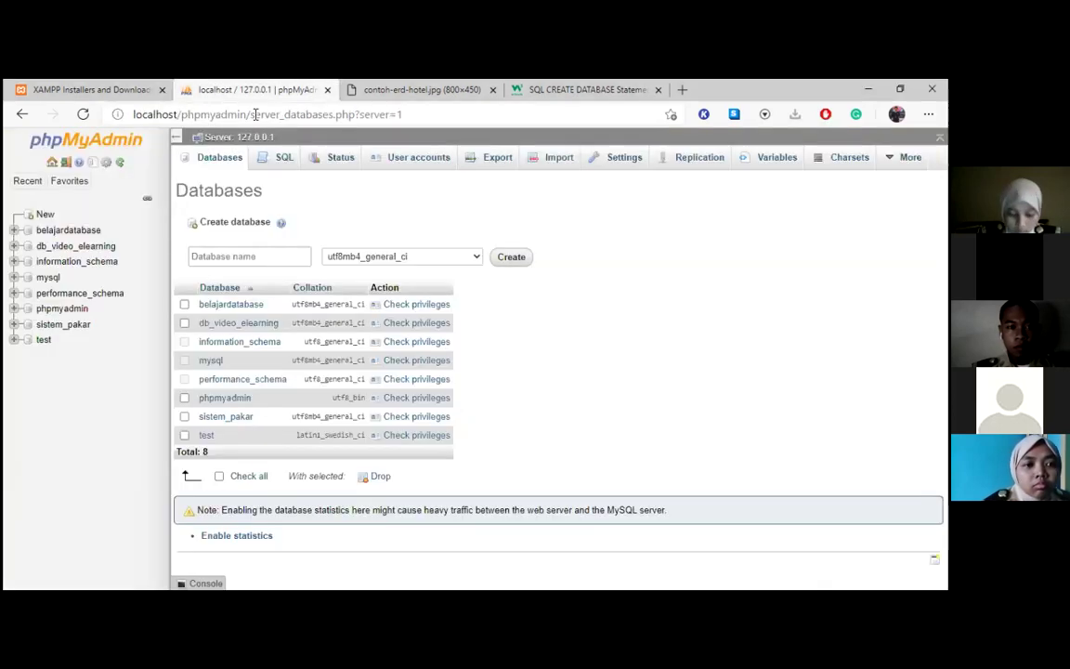
{"action": "left_click", "coordinate": [449, 110]}
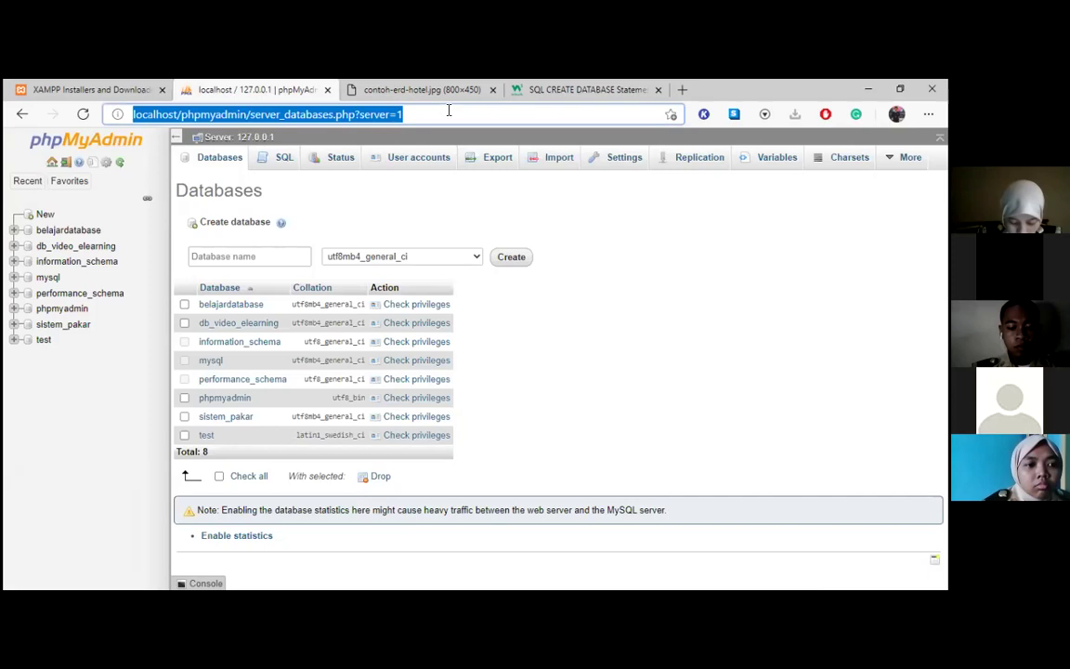
{"action": "type", "text": "local"}
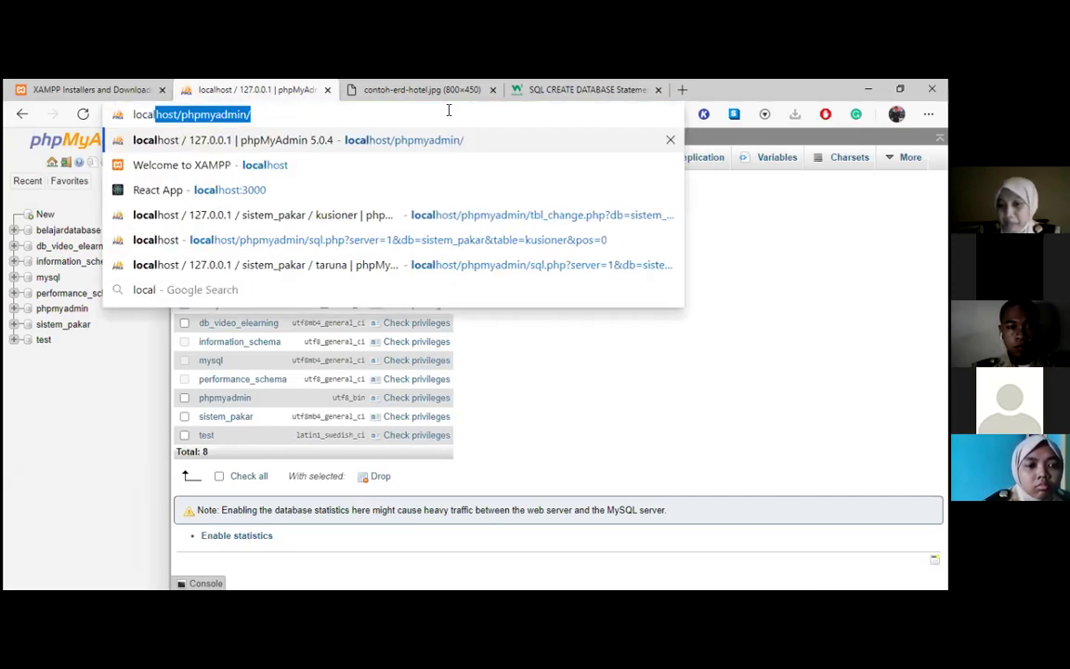
{"action": "key", "text": "Right"}
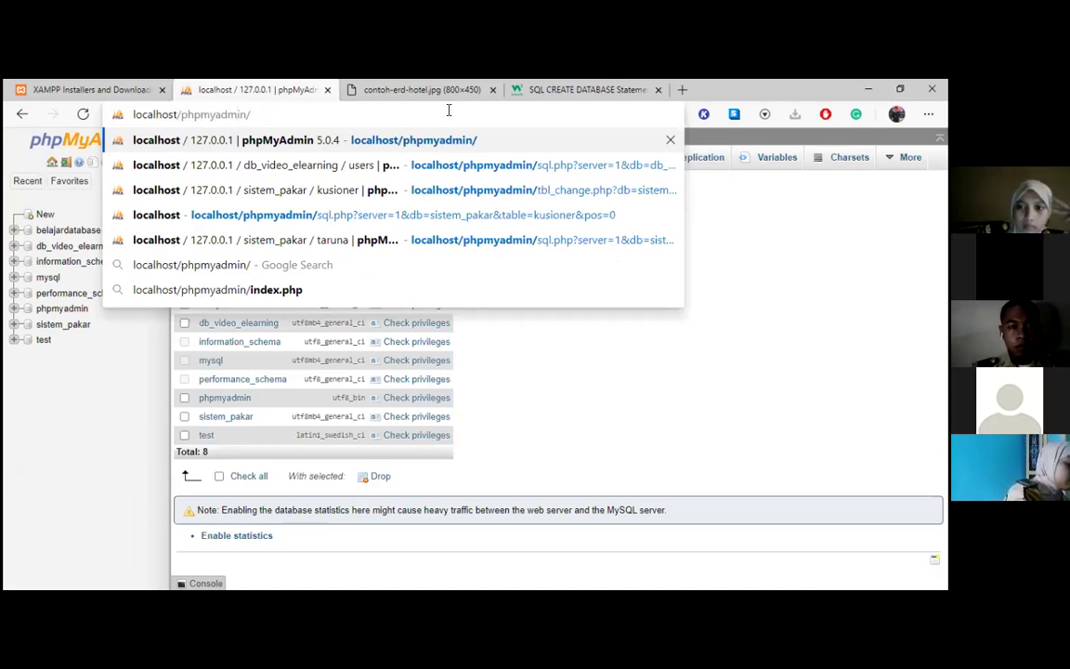
{"action": "key", "text": "Return"}
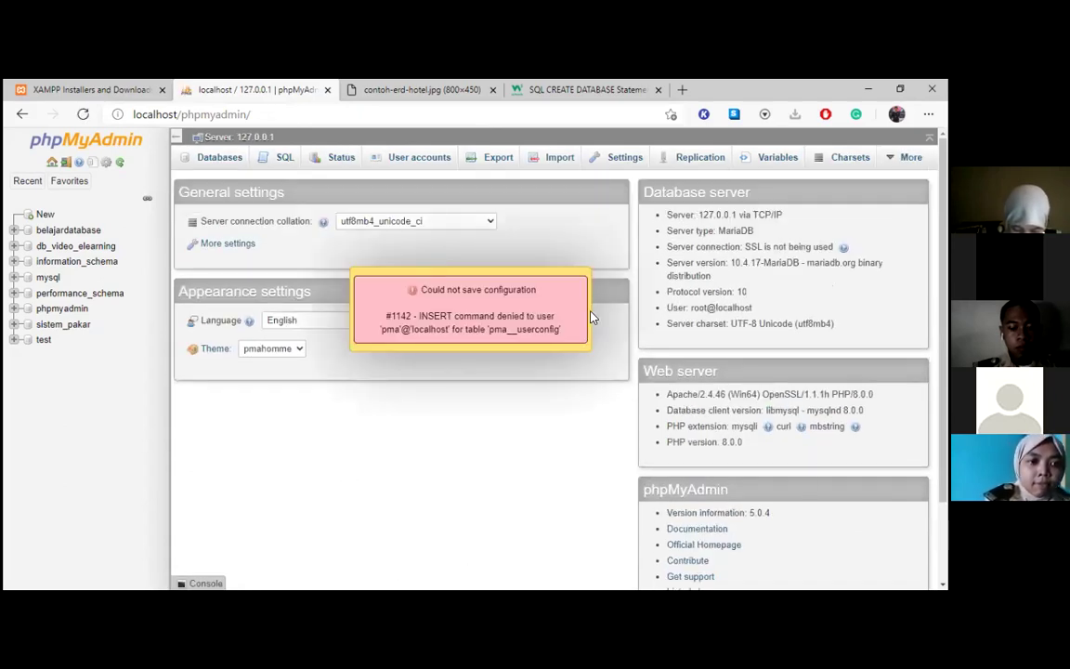
{"action": "left_click", "coordinate": [455, 298]}
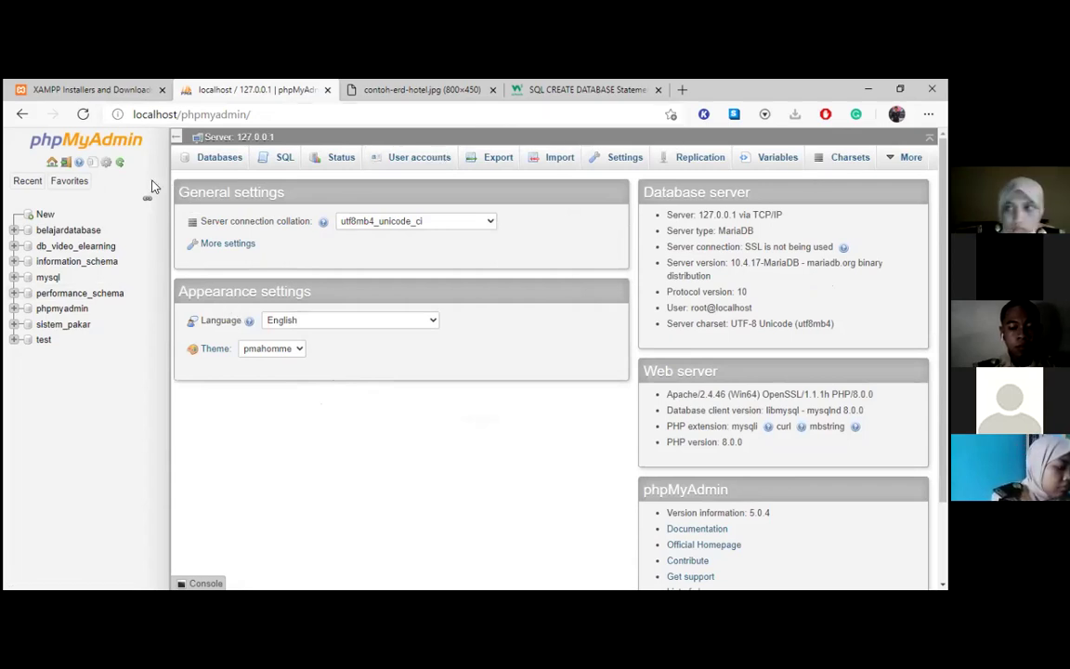
Open the server's databases page, where a new database can be created
{"action": "left_click", "coordinate": [216, 167]}
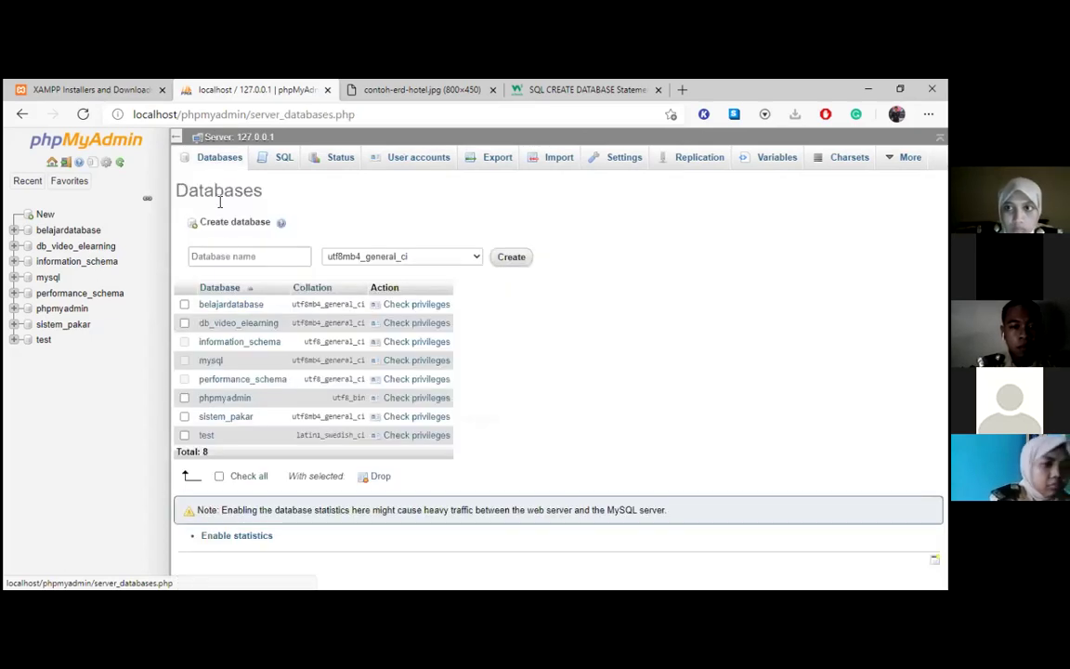
{"action": "left_click", "coordinate": [252, 256]}
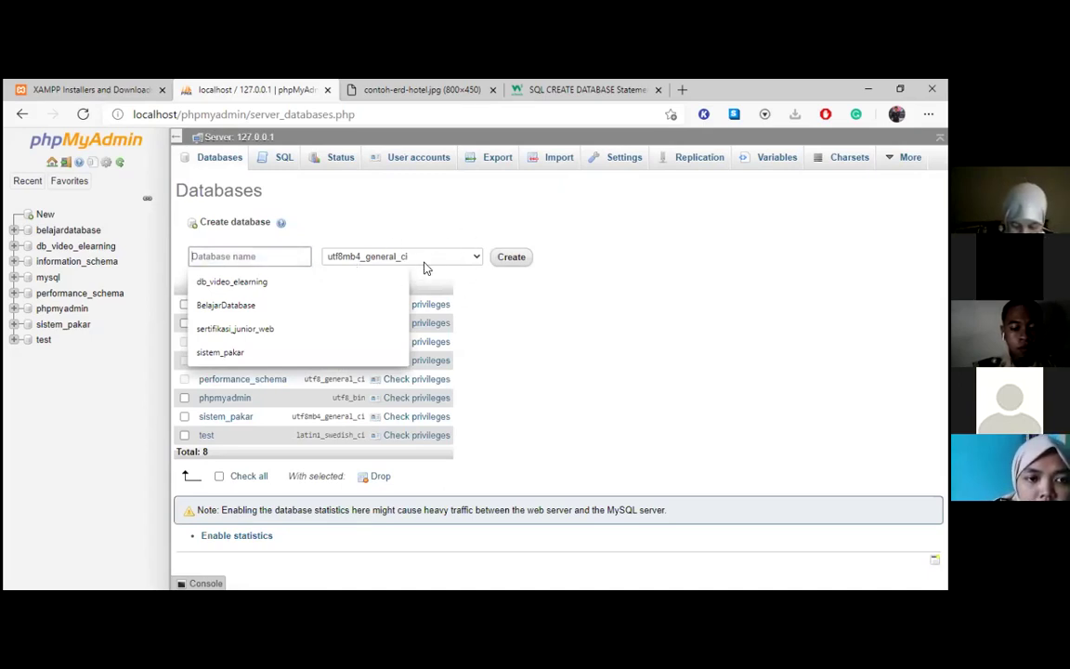
{"action": "left_click", "coordinate": [392, 237]}
{"action": "left_click", "coordinate": [225, 264]}
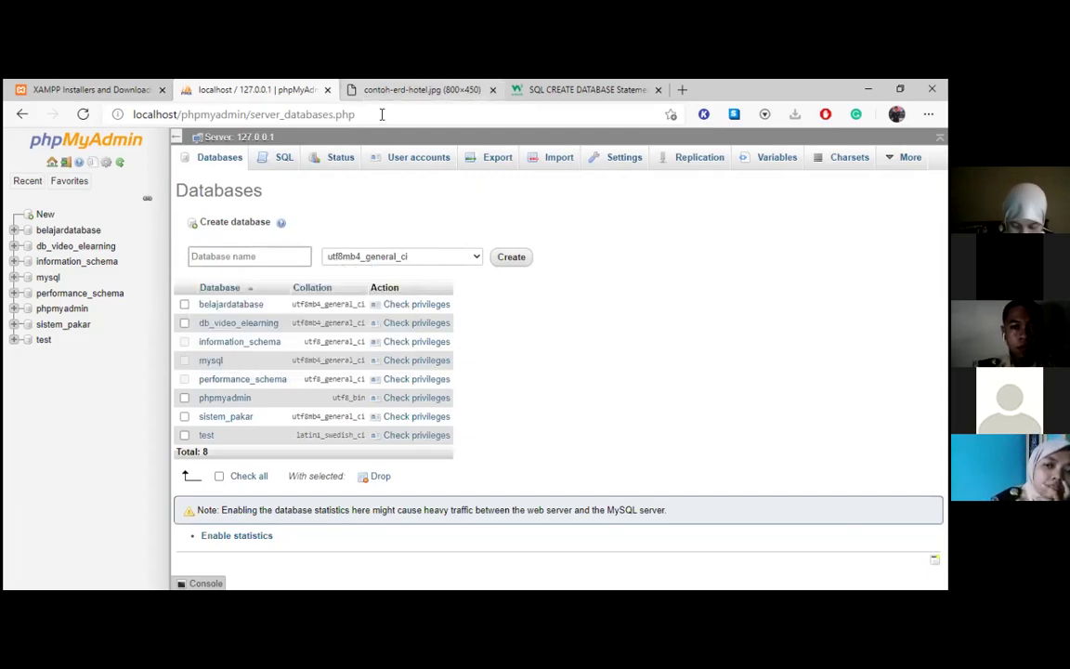
Consult the contoh-erd-hotel.jpg diagram and create a database named hotel with the utf8mb4_general_ci collation
{"action": "left_click", "coordinate": [401, 90]}
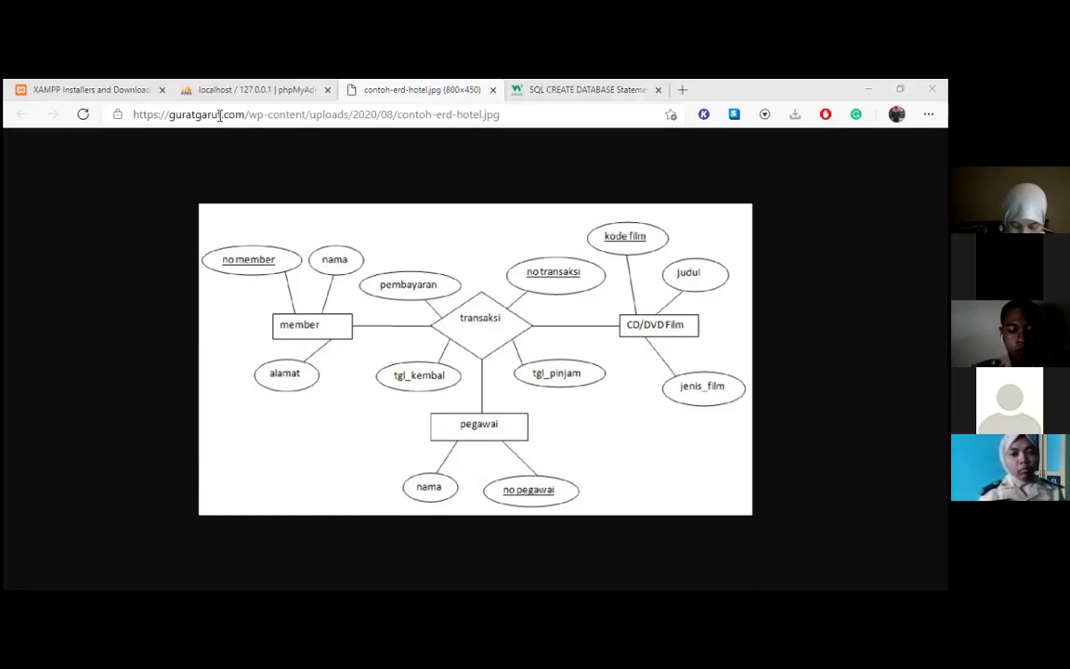
{"action": "left_click", "coordinate": [256, 89]}
{"action": "left_click", "coordinate": [261, 257]}
{"action": "left_click", "coordinate": [385, 200]}
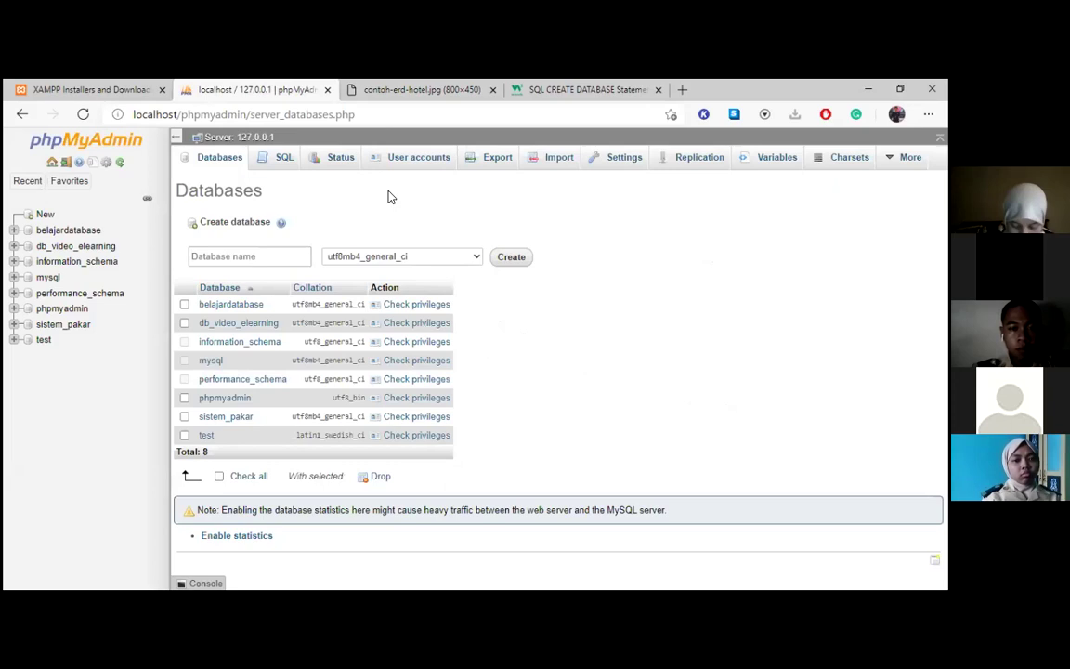
{"action": "left_click", "coordinate": [420, 89]}
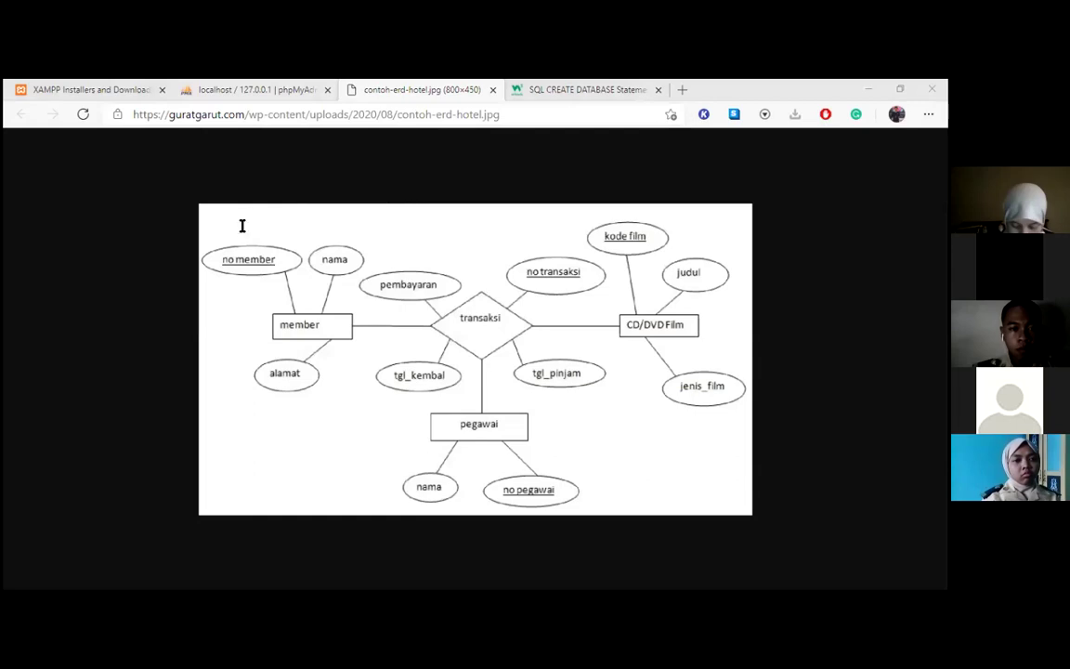
{"action": "key", "text": "ctrl+shift+Tab"}
{"action": "left_click", "coordinate": [234, 257]}
{"action": "type", "text": "hotel"}
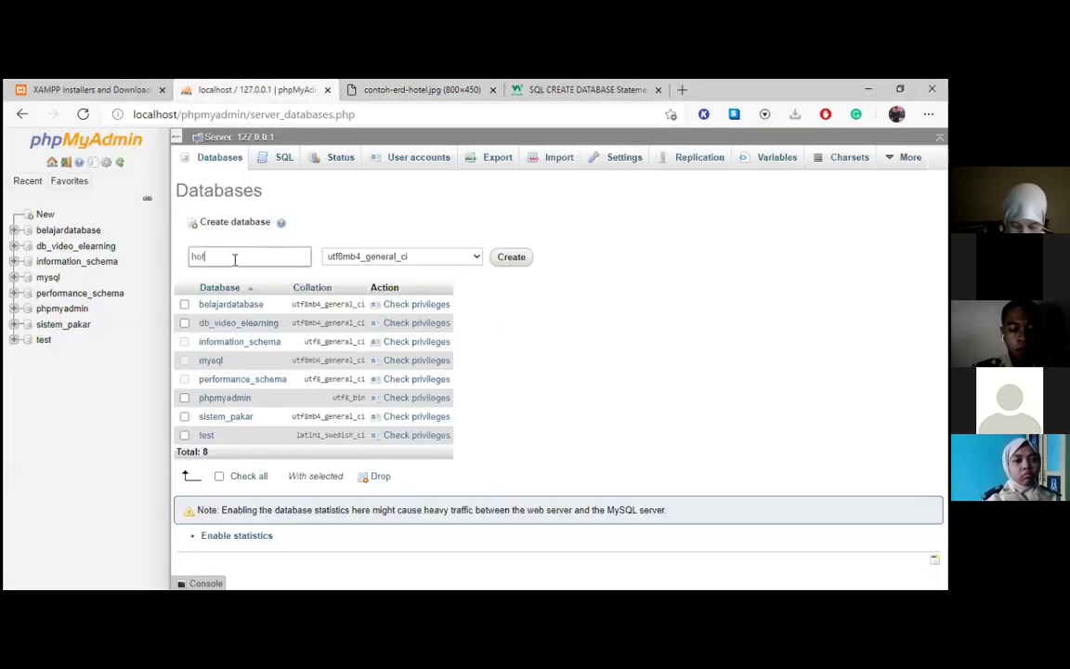
{"action": "left_click", "coordinate": [510, 259]}
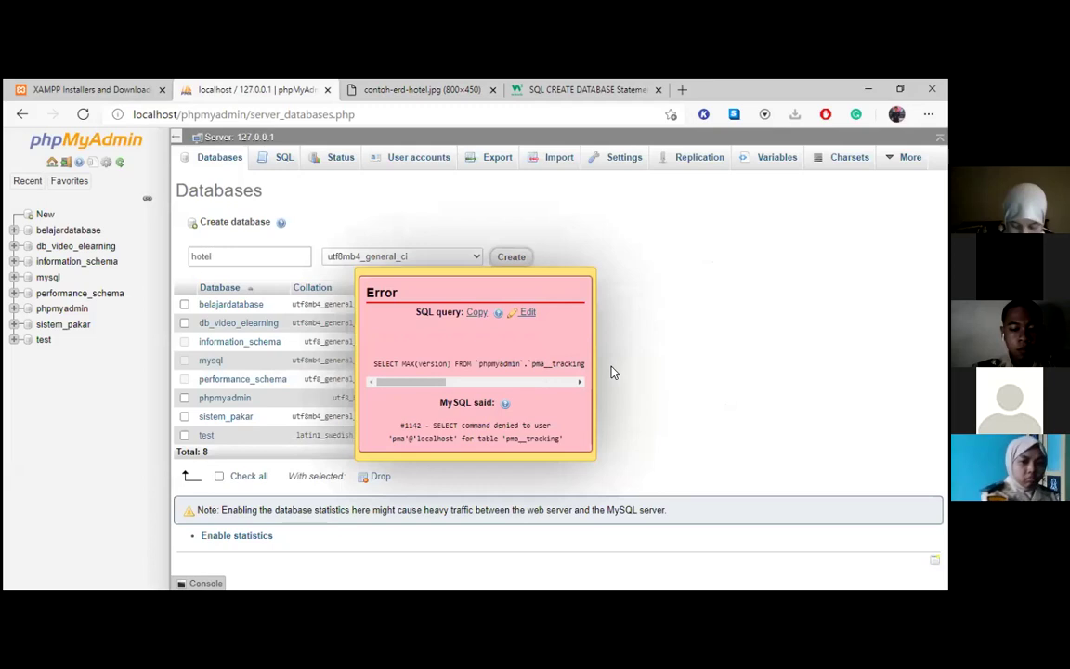
Dismiss the SQL query error and try to create the hotel database again
{"action": "left_click", "coordinate": [532, 383]}
{"action": "left_click", "coordinate": [533, 382]}
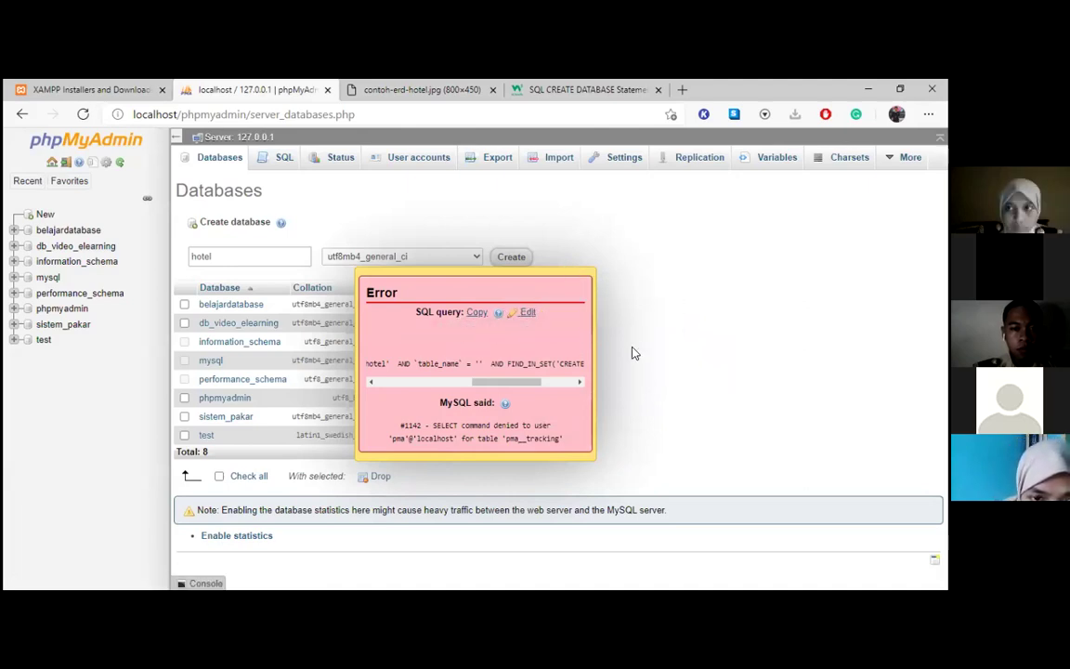
{"action": "double_click", "coordinate": [492, 510]}
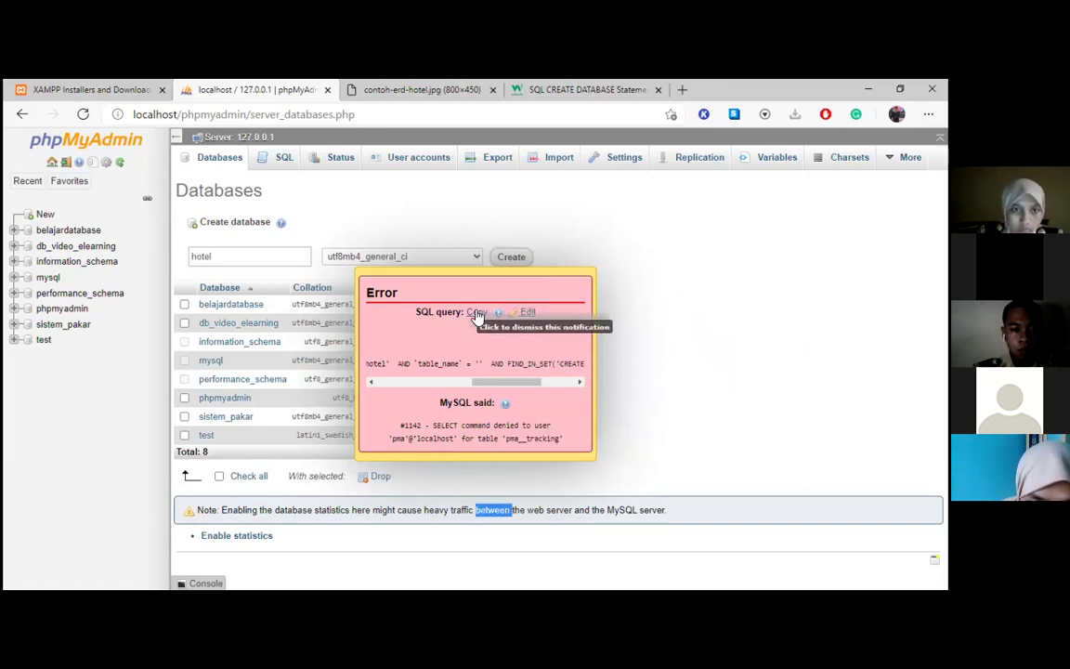
{"action": "left_click", "coordinate": [515, 325]}
{"action": "left_click", "coordinate": [518, 262]}
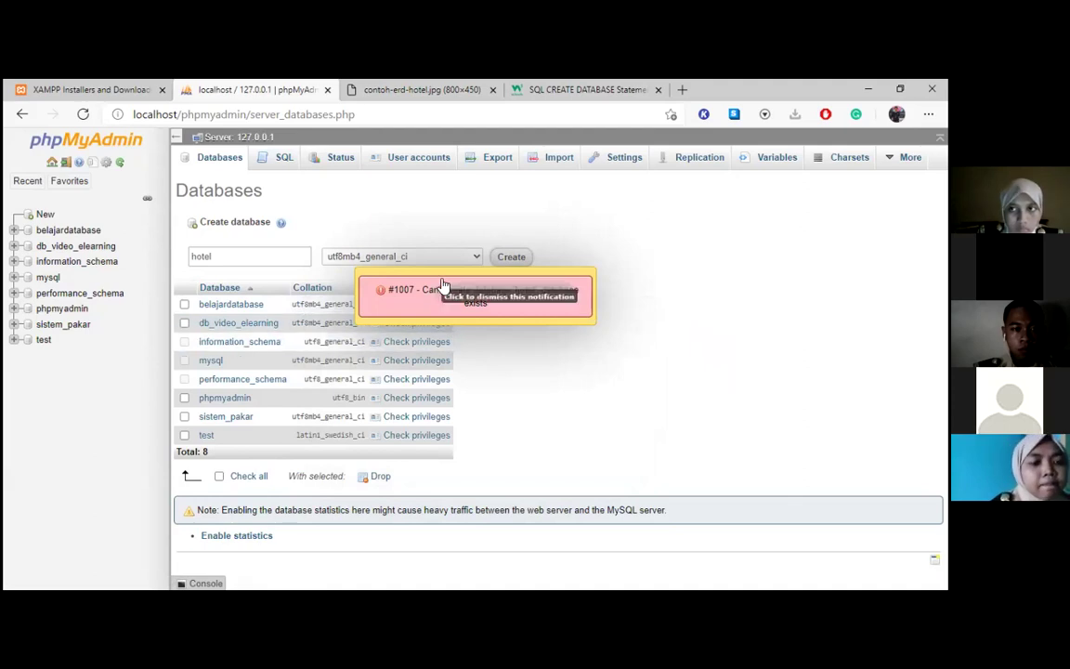
Reload the databases page to refresh the database list, dismissing the error notifications
{"action": "left_click", "coordinate": [409, 288]}
{"action": "left_click", "coordinate": [83, 113]}
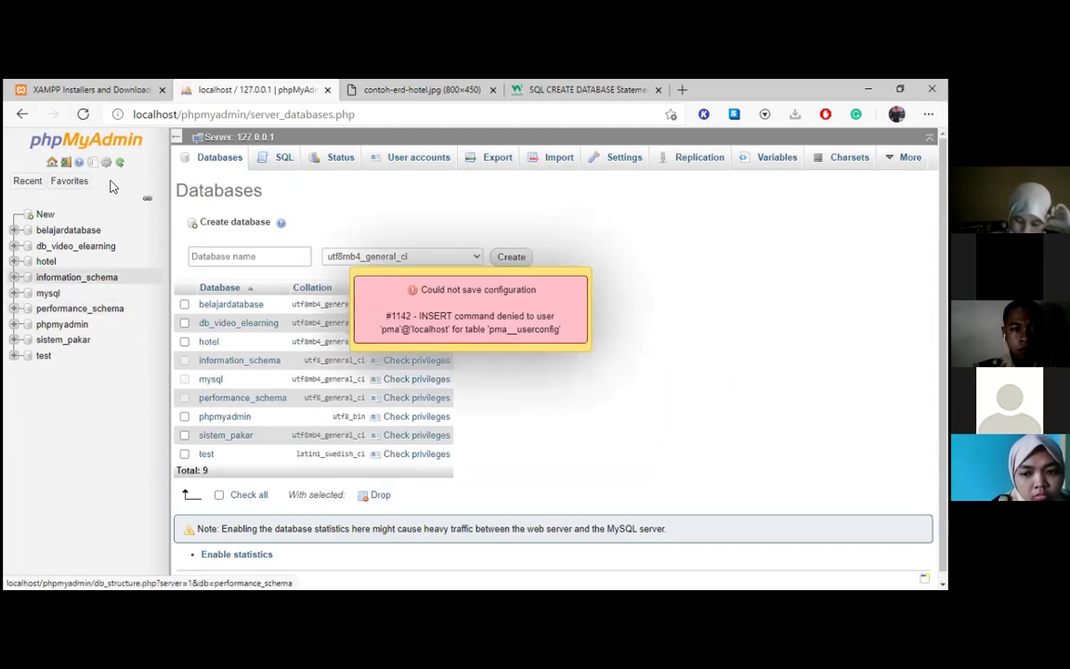
{"action": "left_click", "coordinate": [535, 299]}
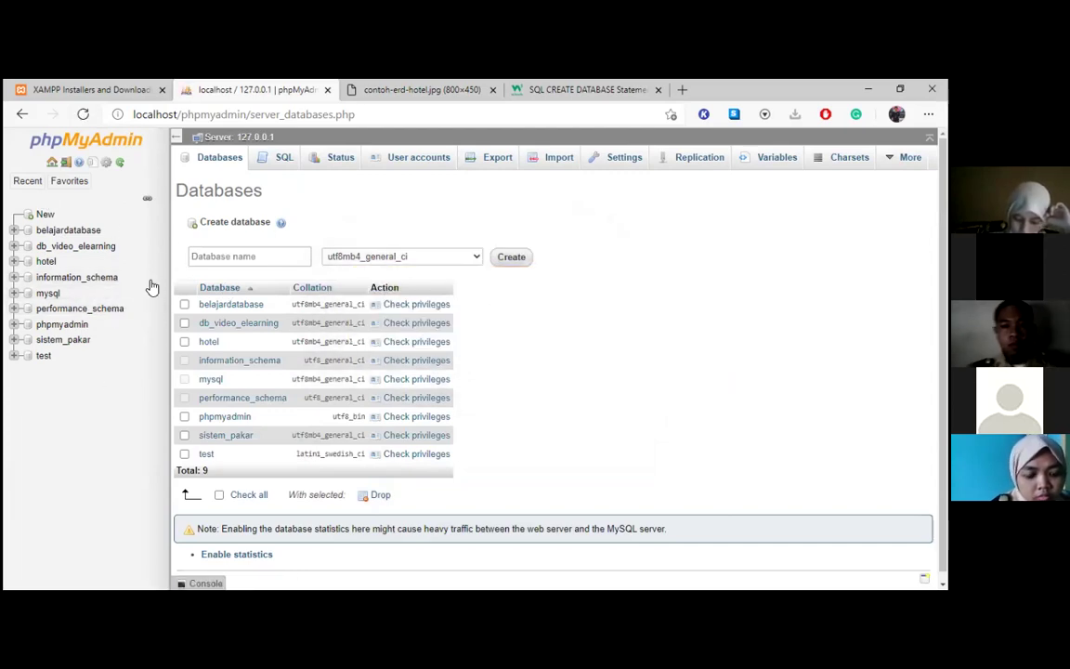
In the hotel database, start a new table named member with 3 columns, based on the ERD diagram
{"action": "left_click", "coordinate": [46, 263]}
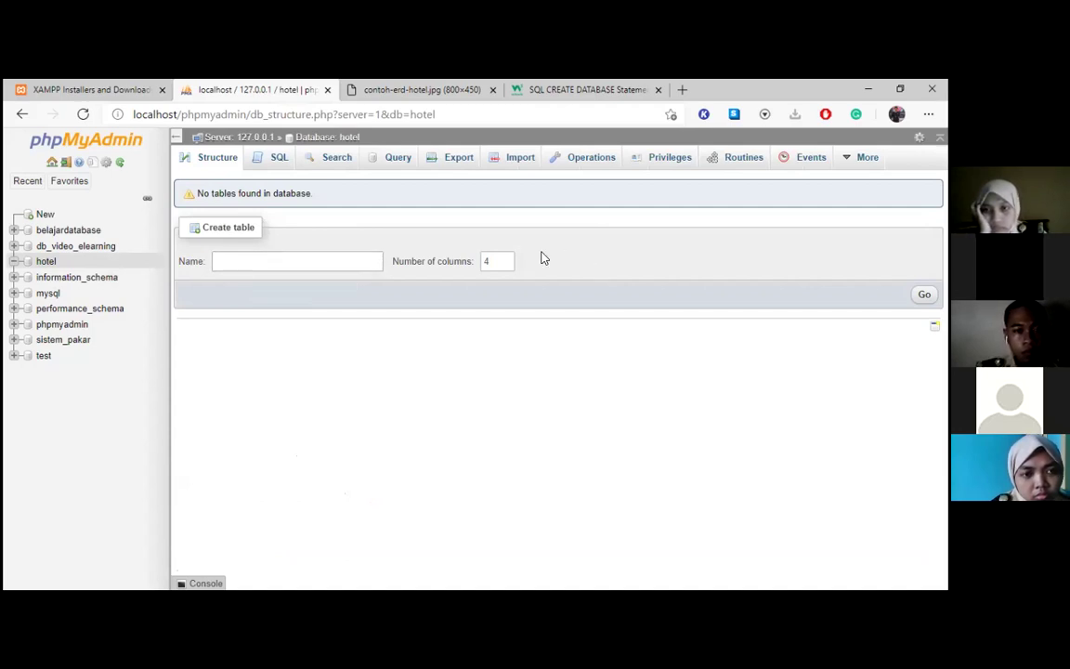
{"action": "left_click", "coordinate": [377, 259]}
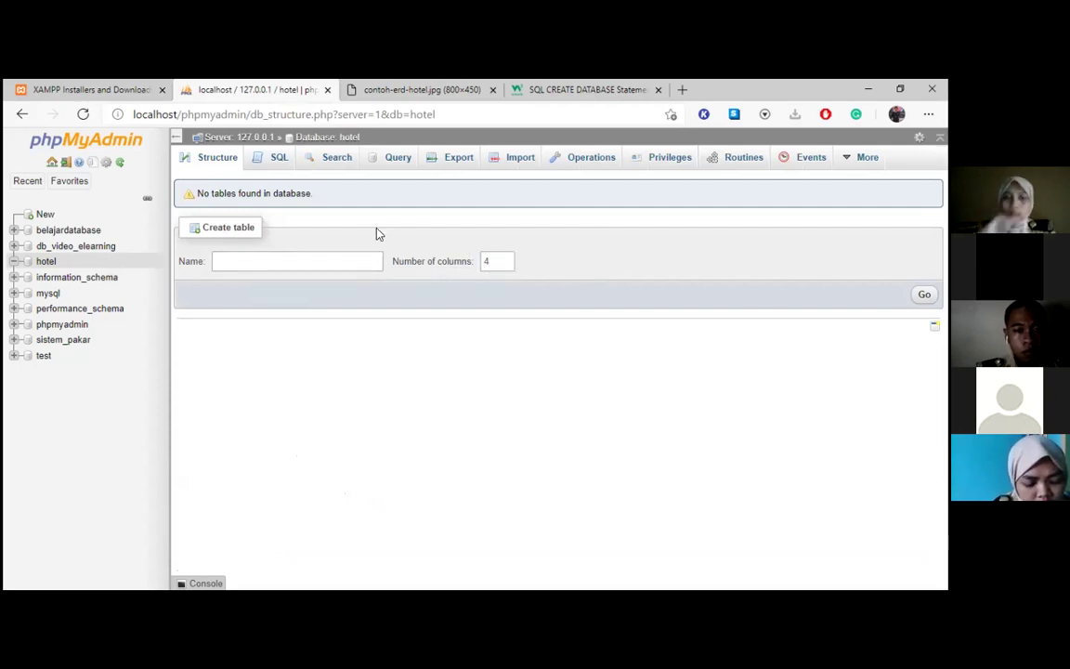
{"action": "key", "text": "ctrl+Tab"}
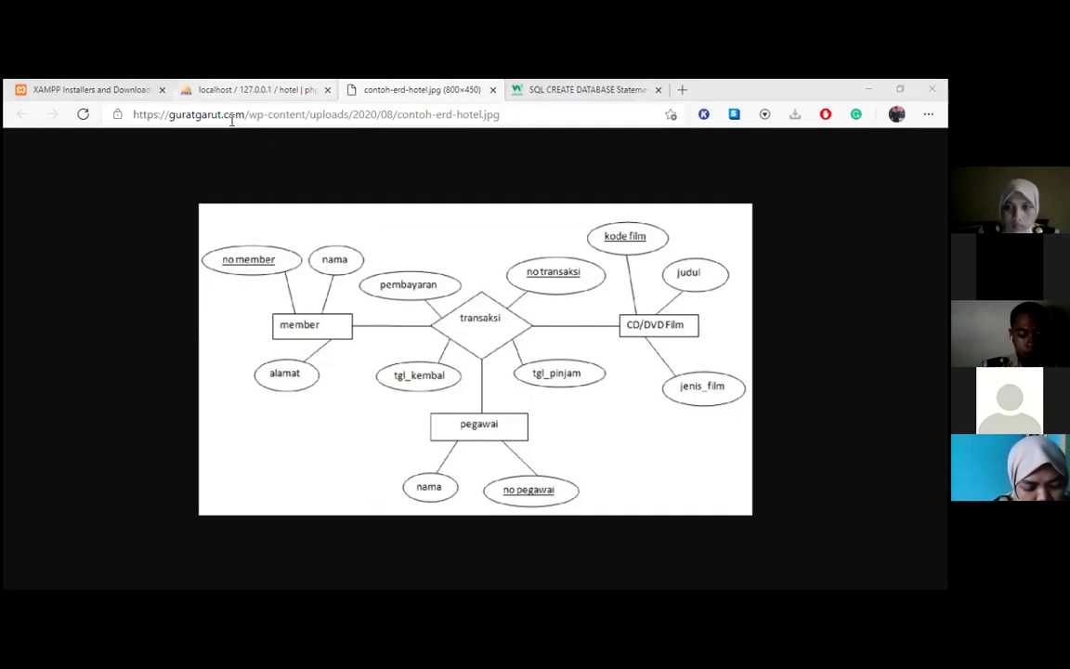
{"action": "left_click", "coordinate": [252, 89]}
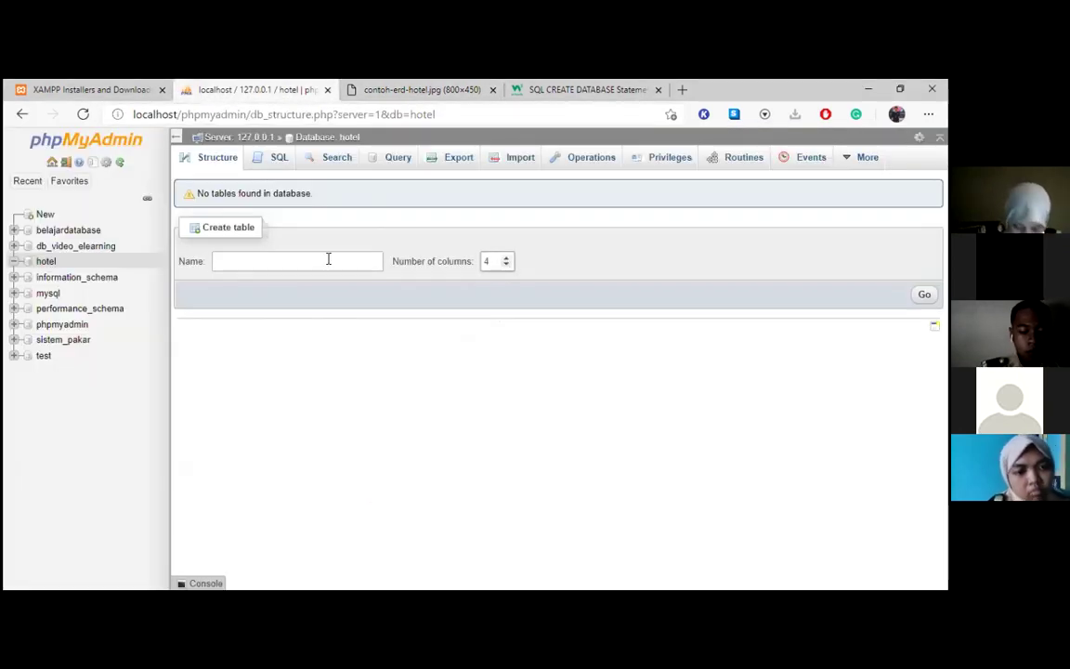
{"action": "left_click", "coordinate": [328, 260]}
{"action": "type", "text": "member"}
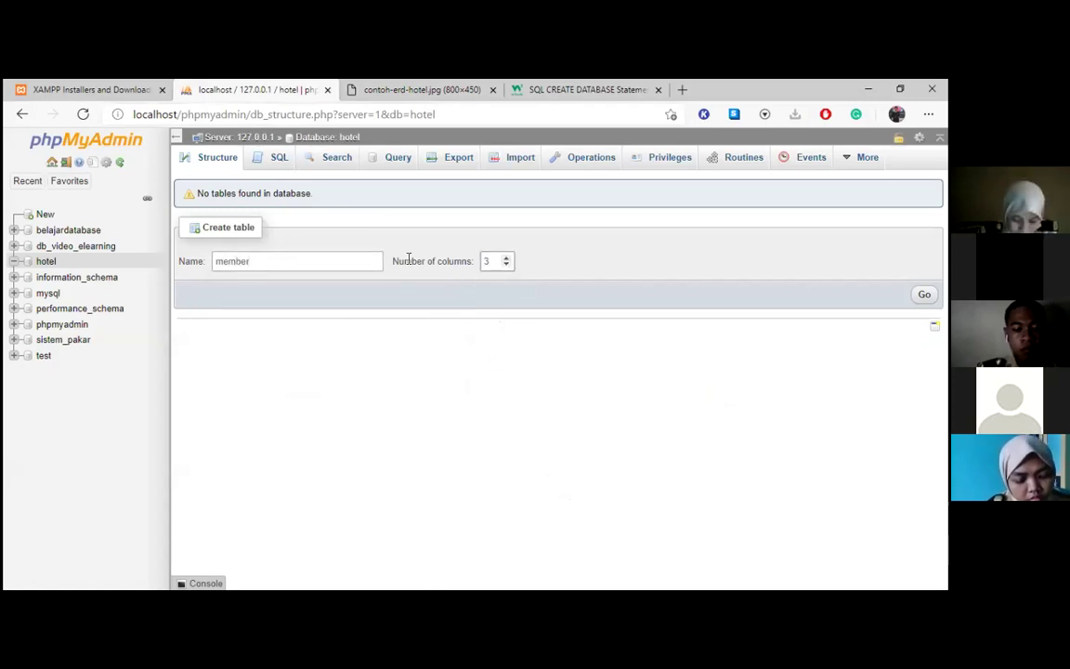
{"action": "key", "text": "Tab"}
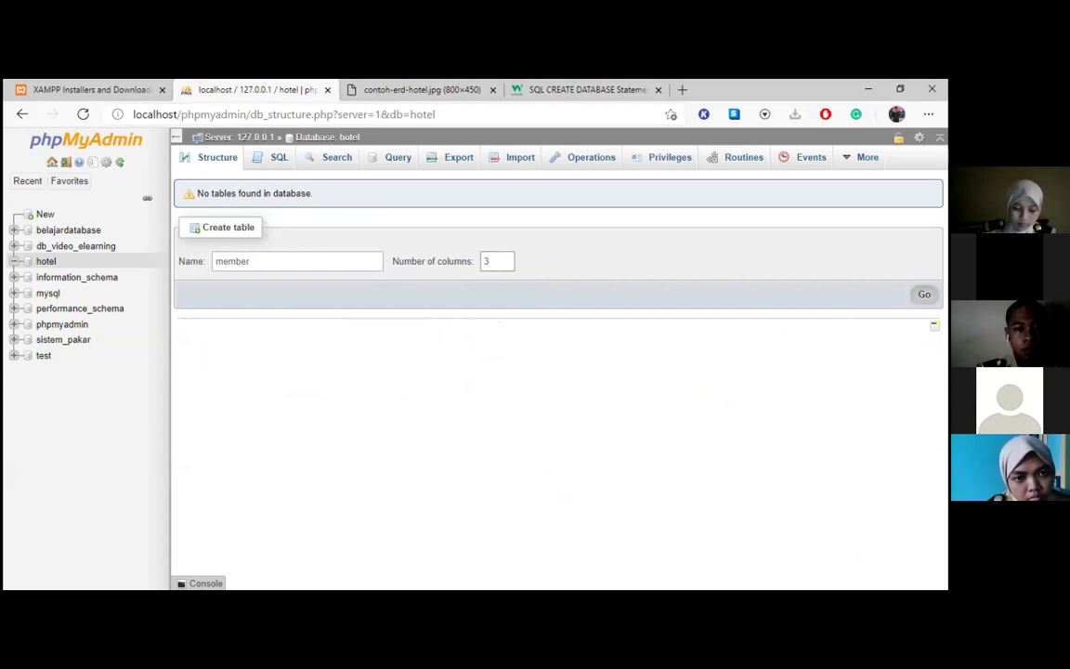
{"action": "key", "text": "Return"}
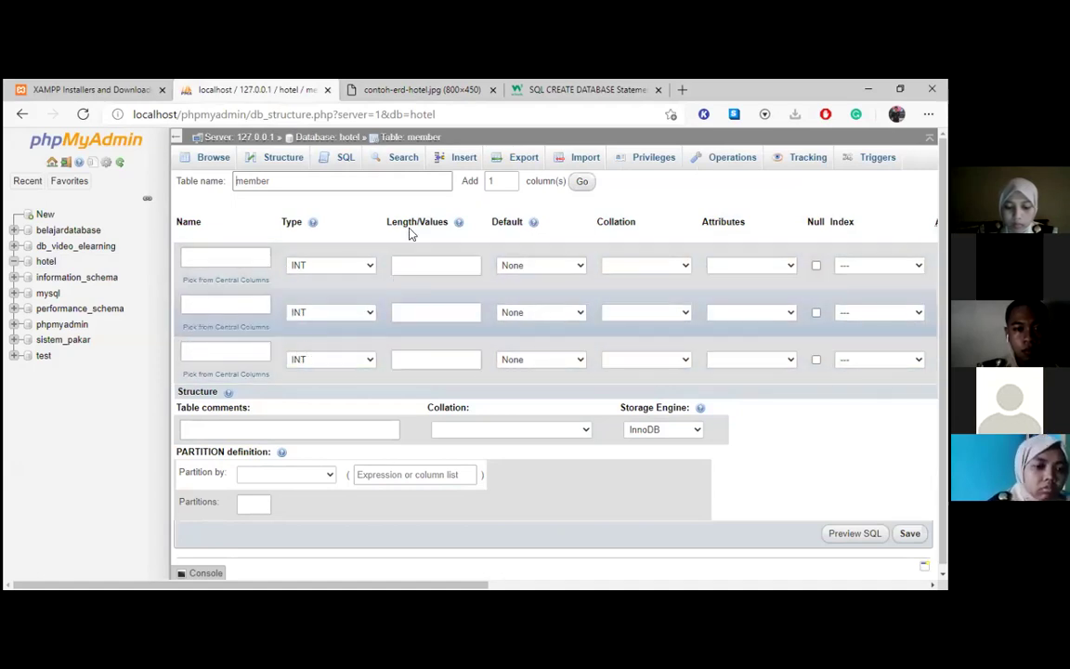
Name the member table's first column no_member, following the ERD's no member attribute
{"action": "left_click", "coordinate": [221, 258]}
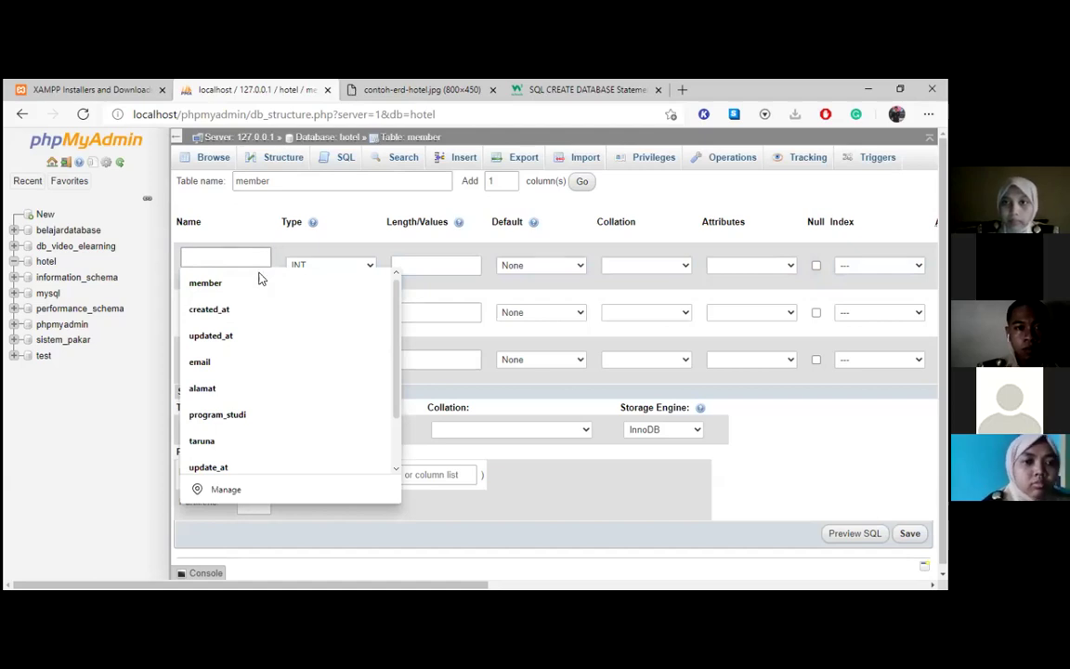
{"action": "key", "text": "ctrl+Tab"}
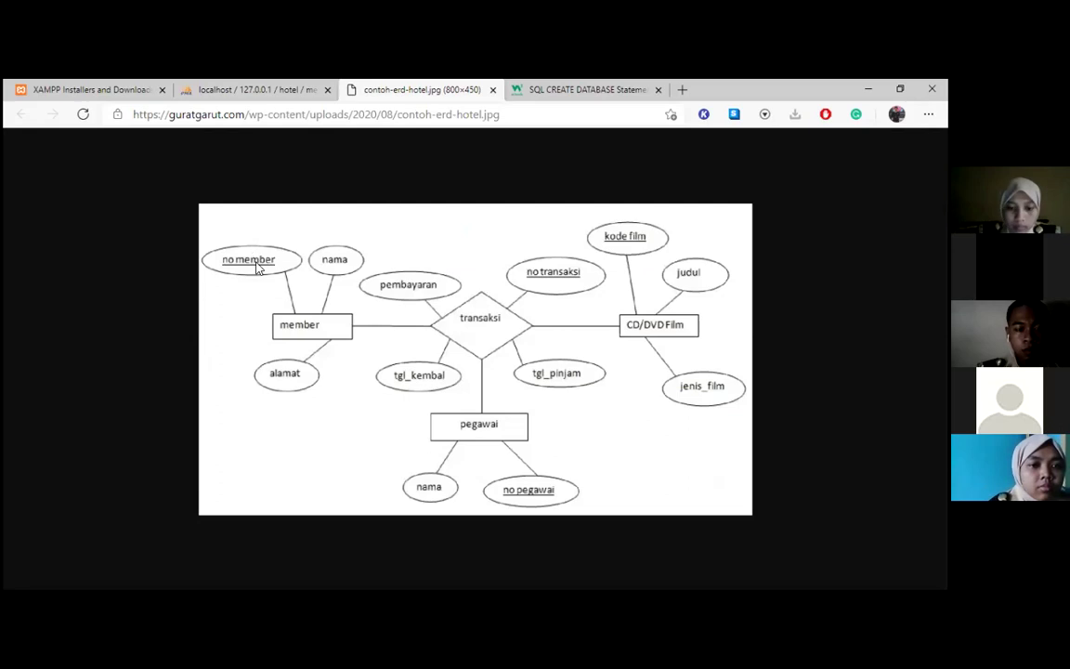
{"action": "left_click", "coordinate": [251, 89]}
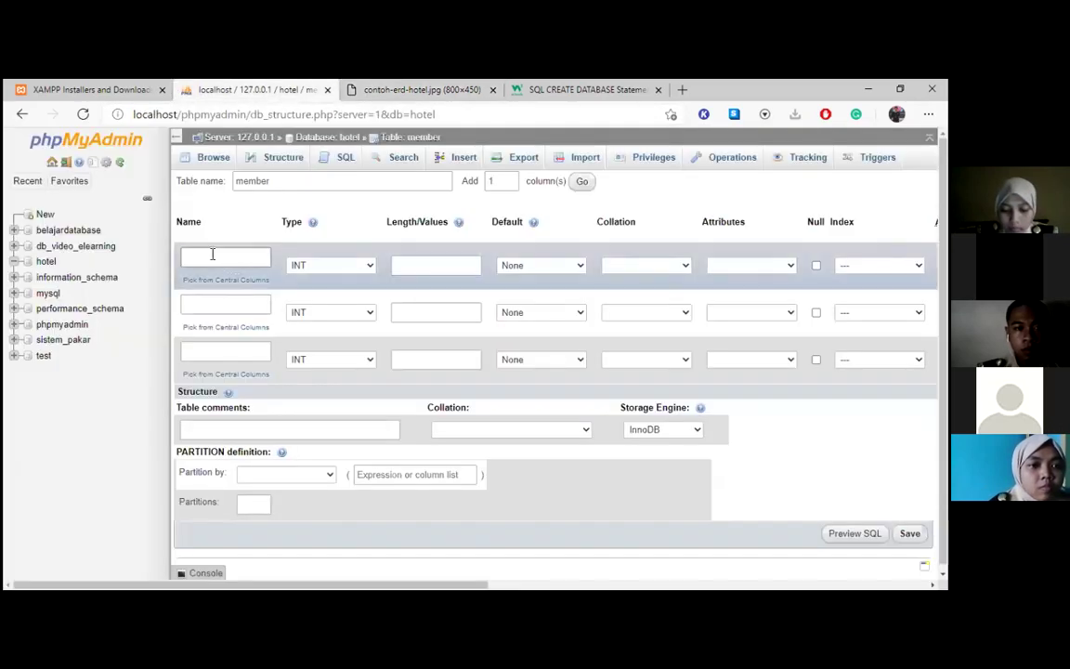
{"action": "left_click", "coordinate": [212, 254]}
{"action": "type", "text": "no"}
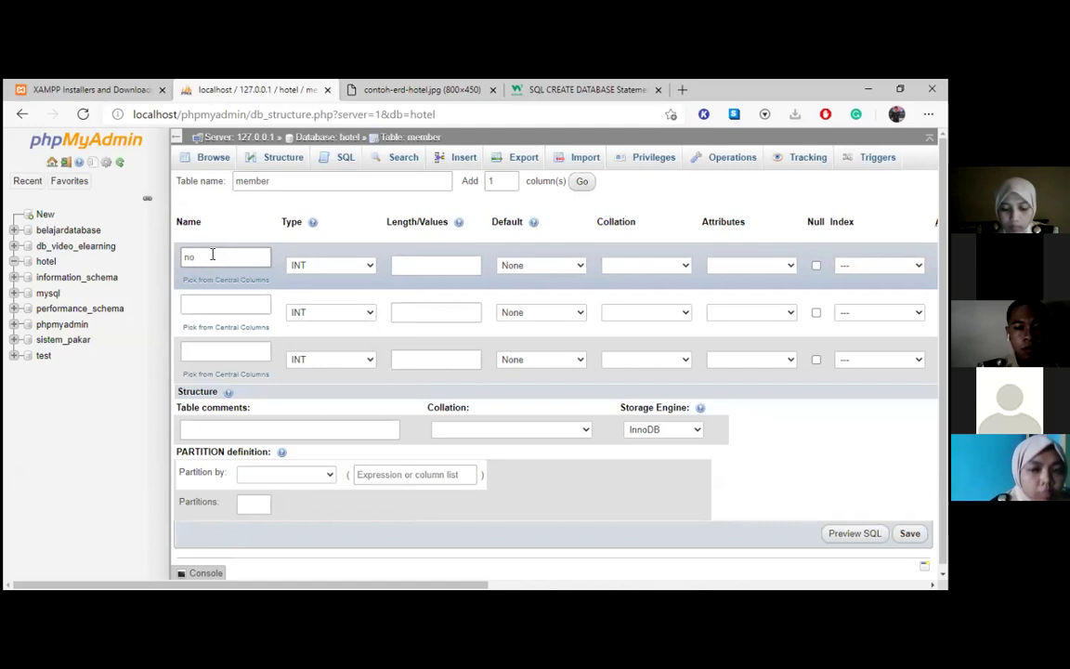
{"action": "type", "text": "m"}
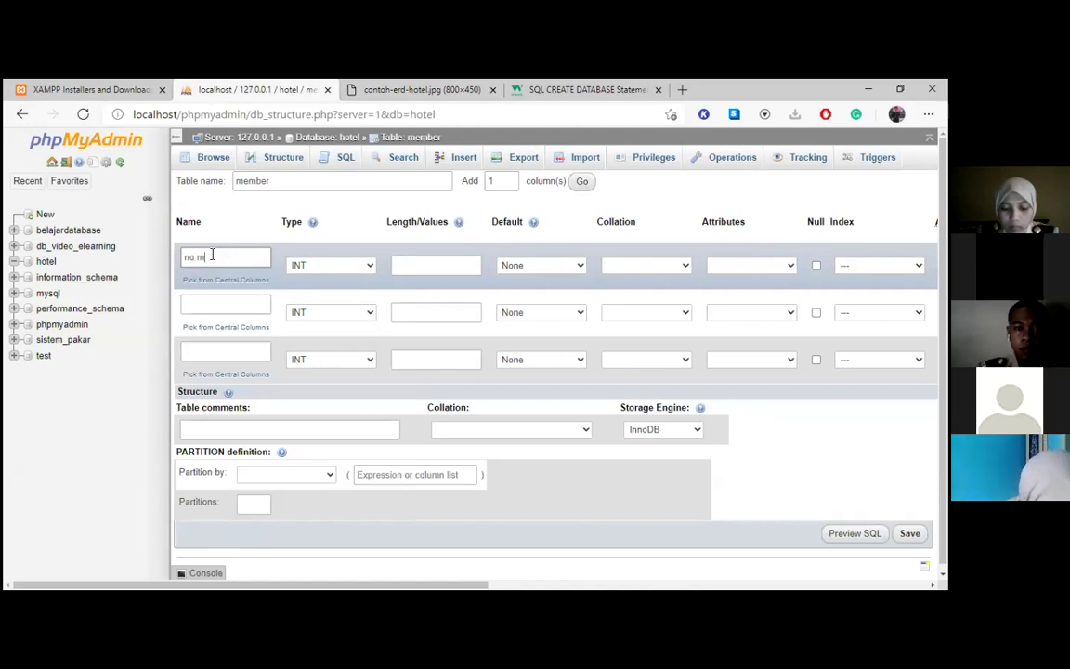
{"action": "type", "text": "em"}
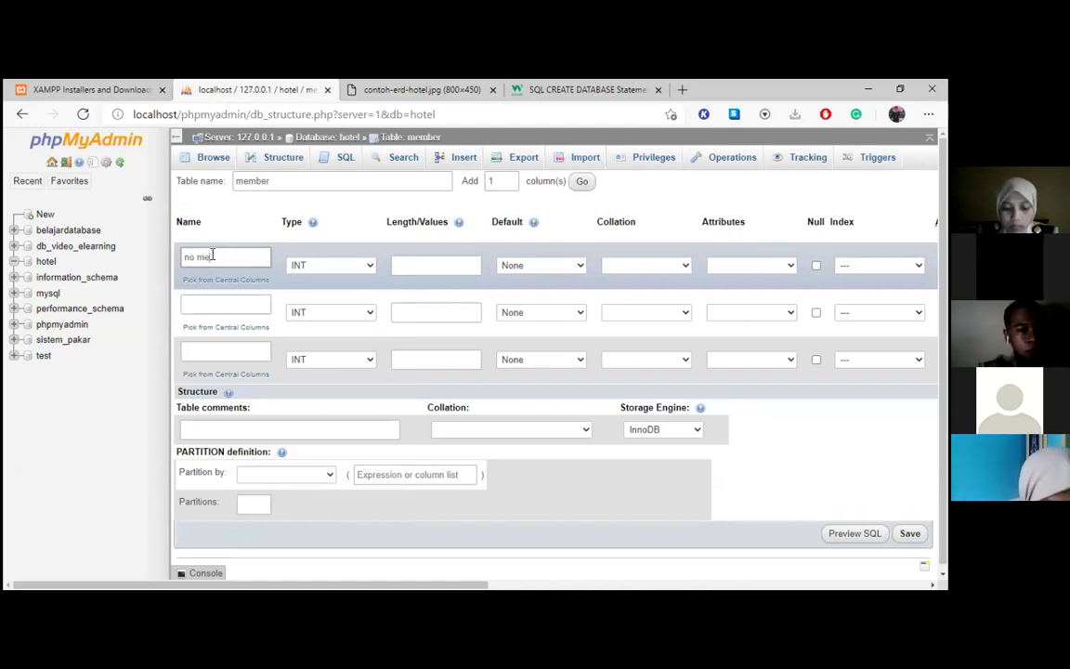
{"action": "type", "text": "ber"}
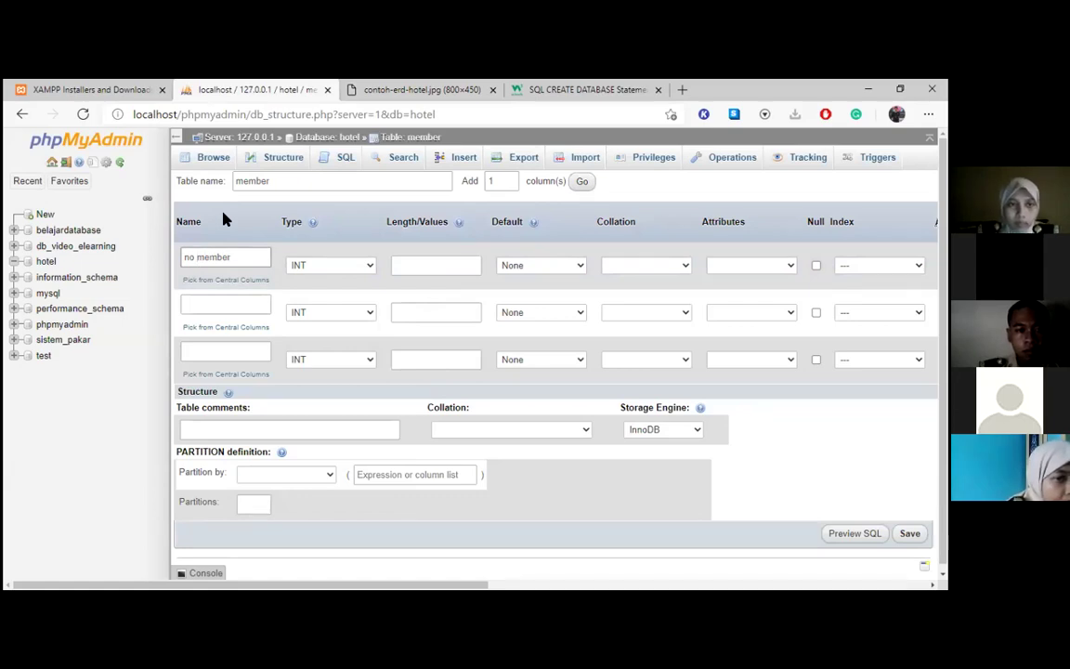
{"action": "key", "text": "BackSpace"}
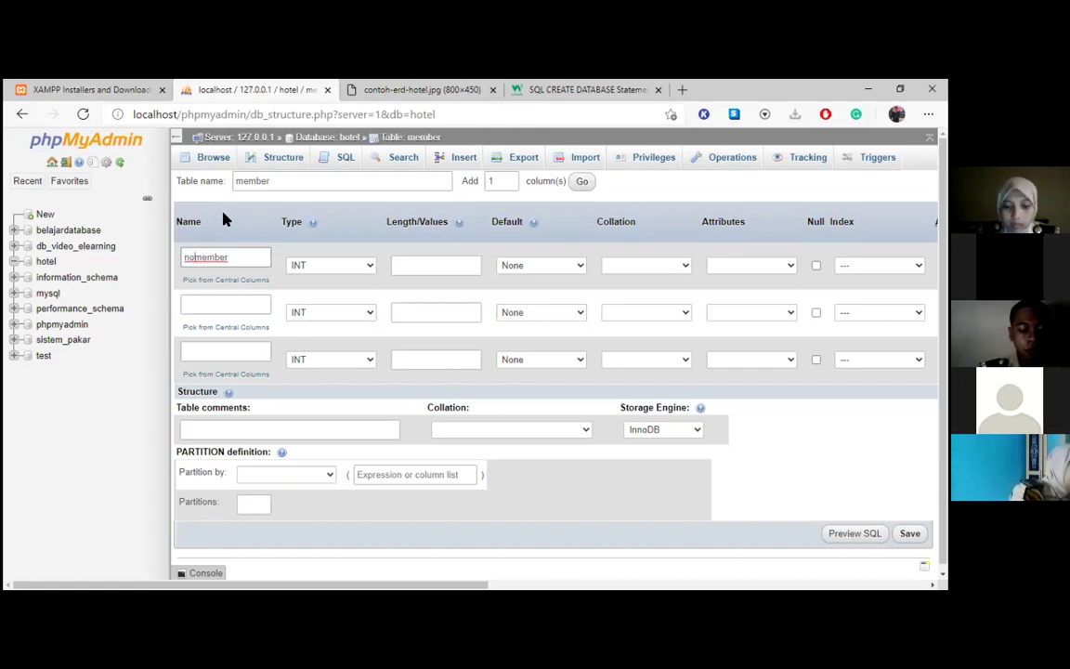
{"action": "type", "text": "_"}
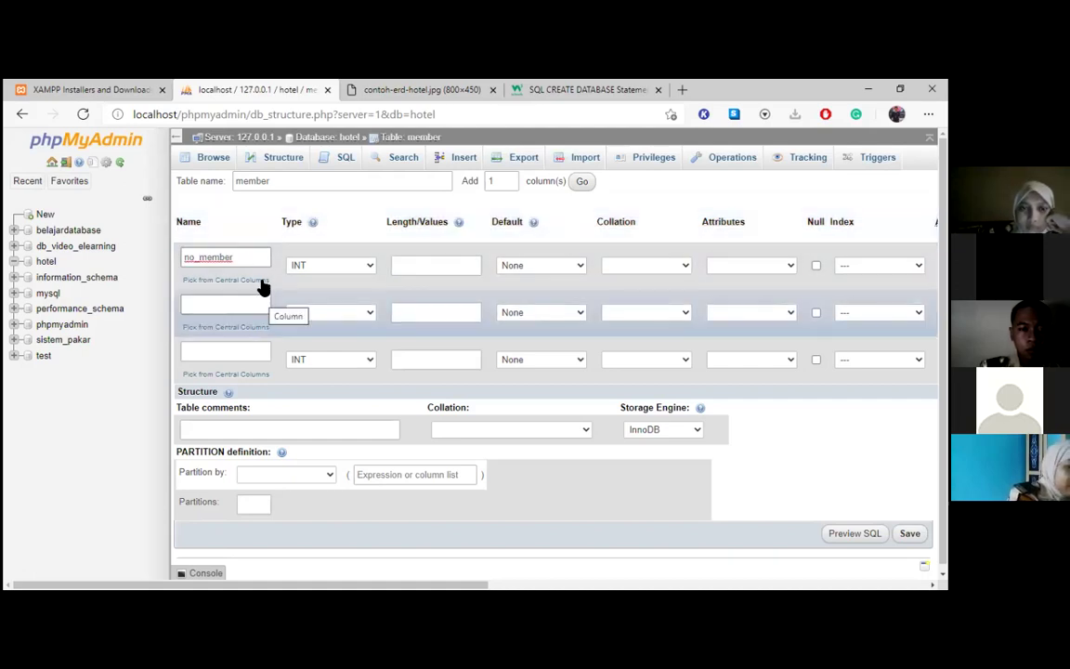
Compare the no_member column and its data type setting with the no member attribute in the ERD diagram
{"action": "left_click", "coordinate": [236, 257]}
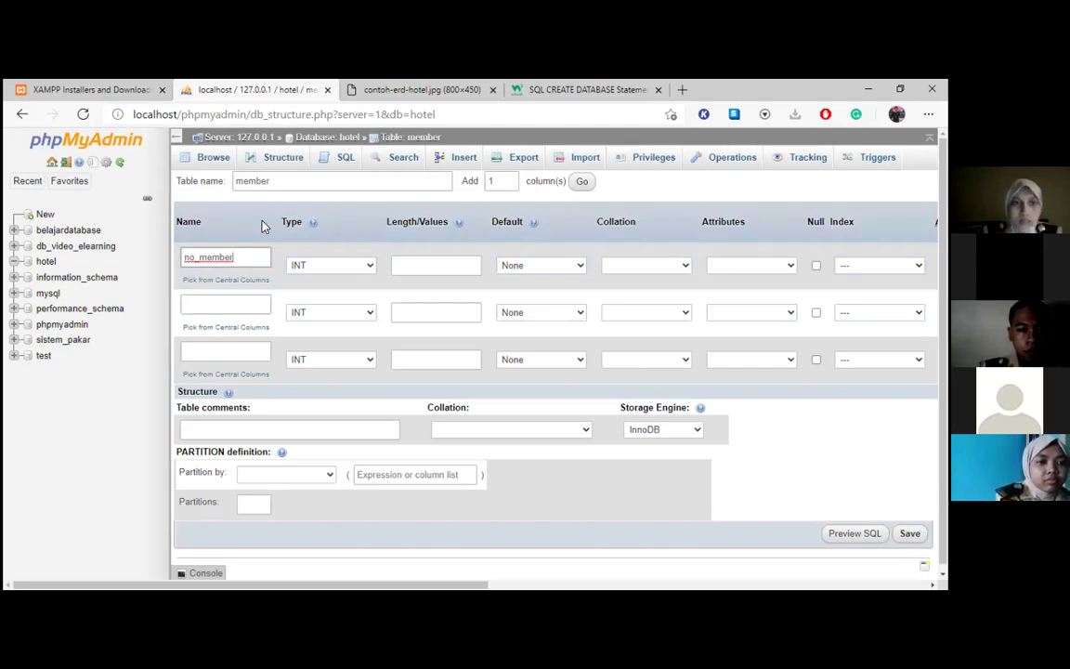
{"action": "left_click", "coordinate": [211, 303]}
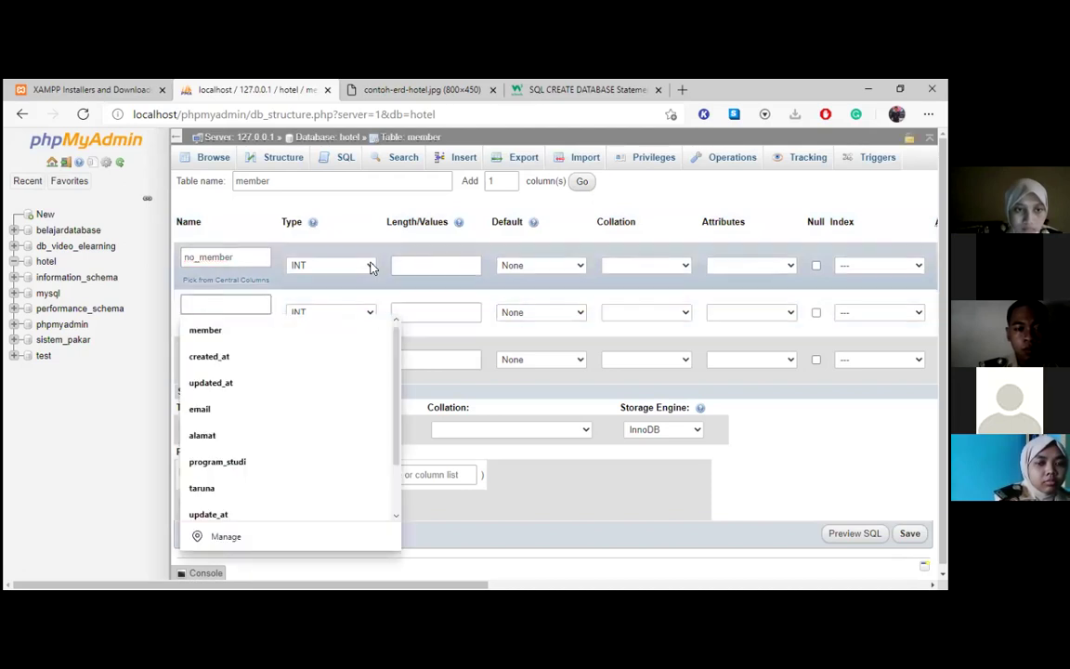
{"action": "left_click", "coordinate": [316, 247]}
{"action": "left_click", "coordinate": [332, 271]}
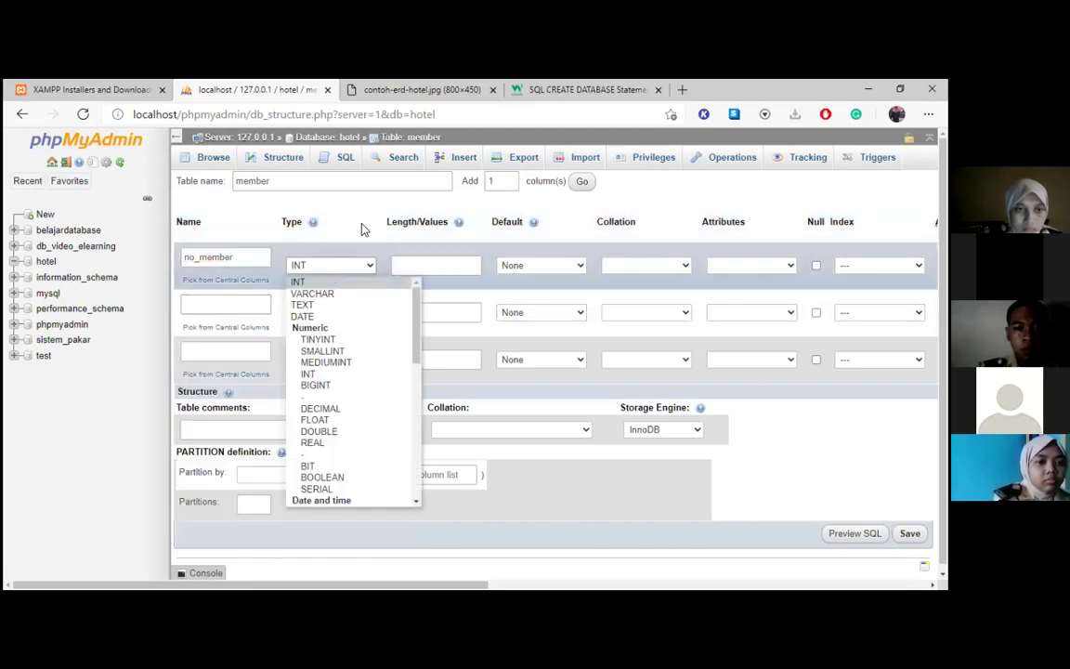
{"action": "left_click", "coordinate": [374, 91]}
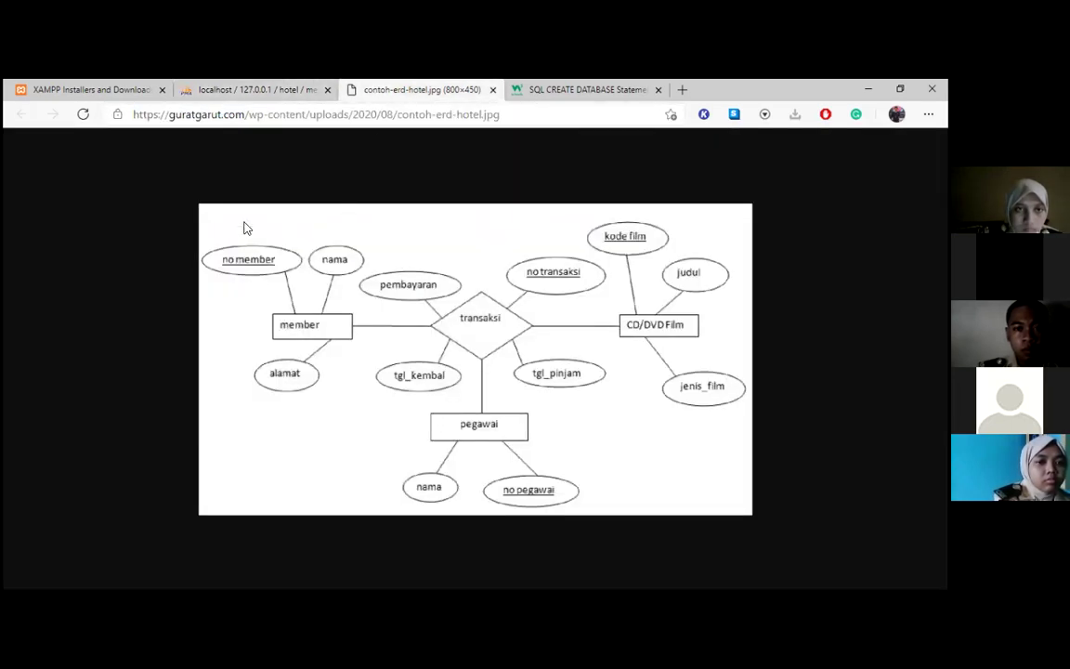
{"action": "left_click", "coordinate": [197, 83]}
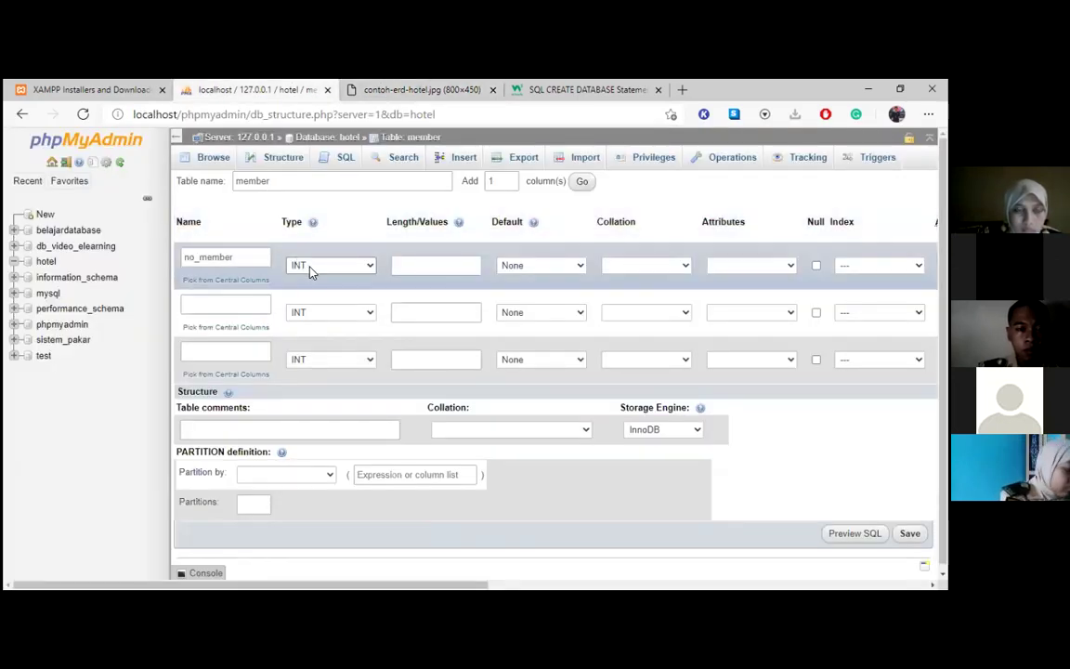
{"action": "left_click", "coordinate": [362, 90]}
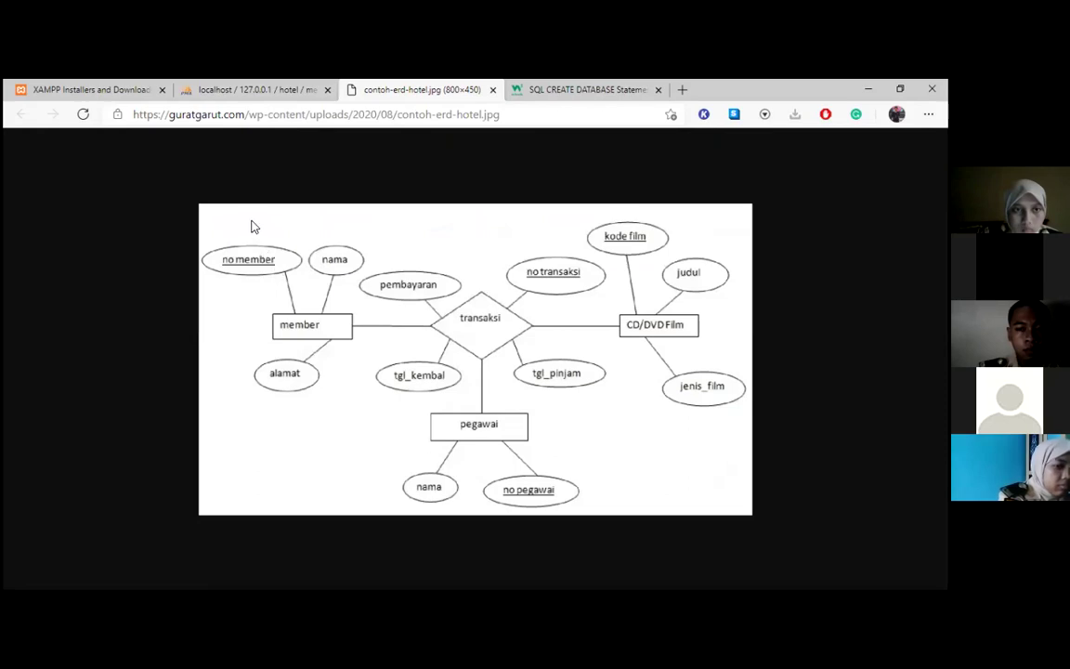
{"action": "key", "text": "ctrl+shift+Tab"}
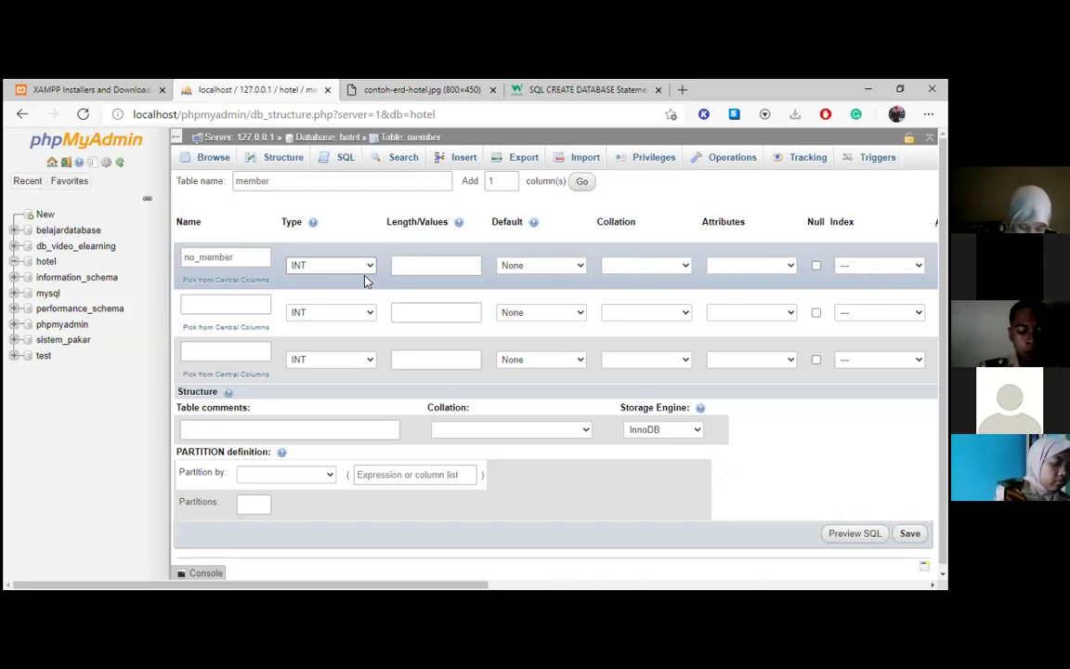
Examine the numeric, date and string data types available for the no_member column, keeping INT selected
{"action": "left_click", "coordinate": [345, 269]}
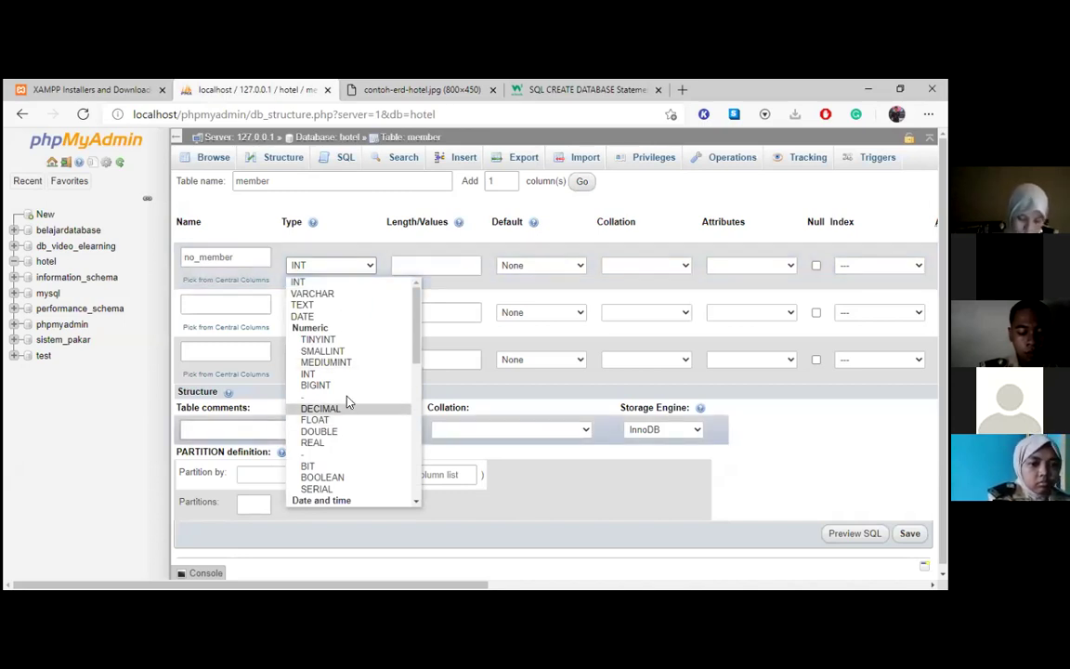
{"action": "scroll", "coordinate": [346, 414], "scroll_direction": "down", "scroll_amount": 2}
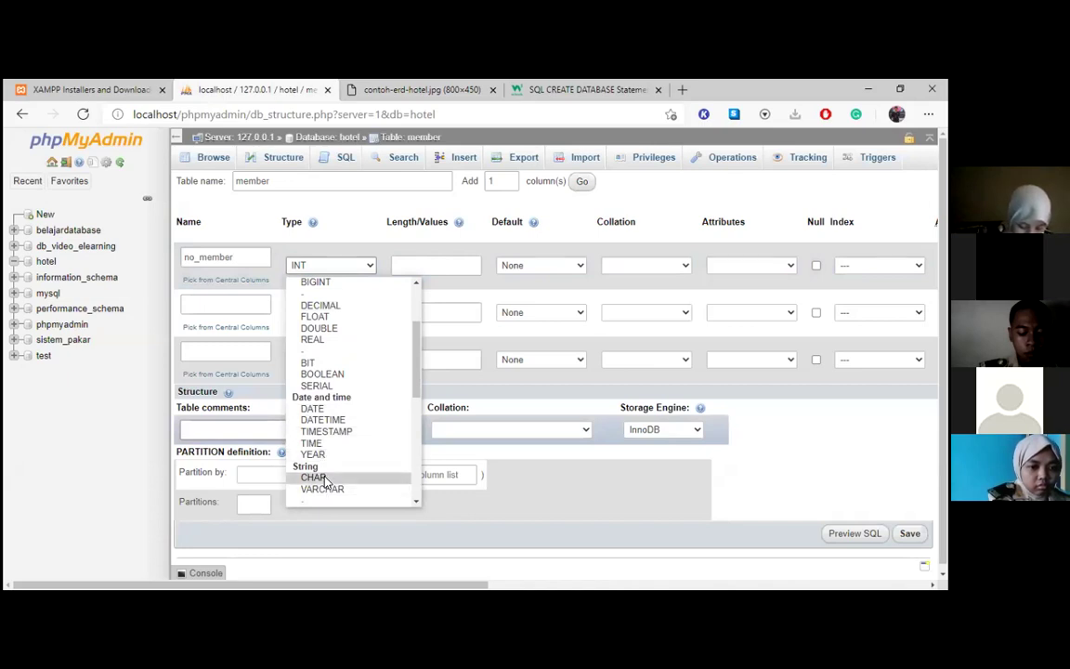
{"action": "scroll", "coordinate": [327, 478], "scroll_direction": "down", "scroll_amount": 1}
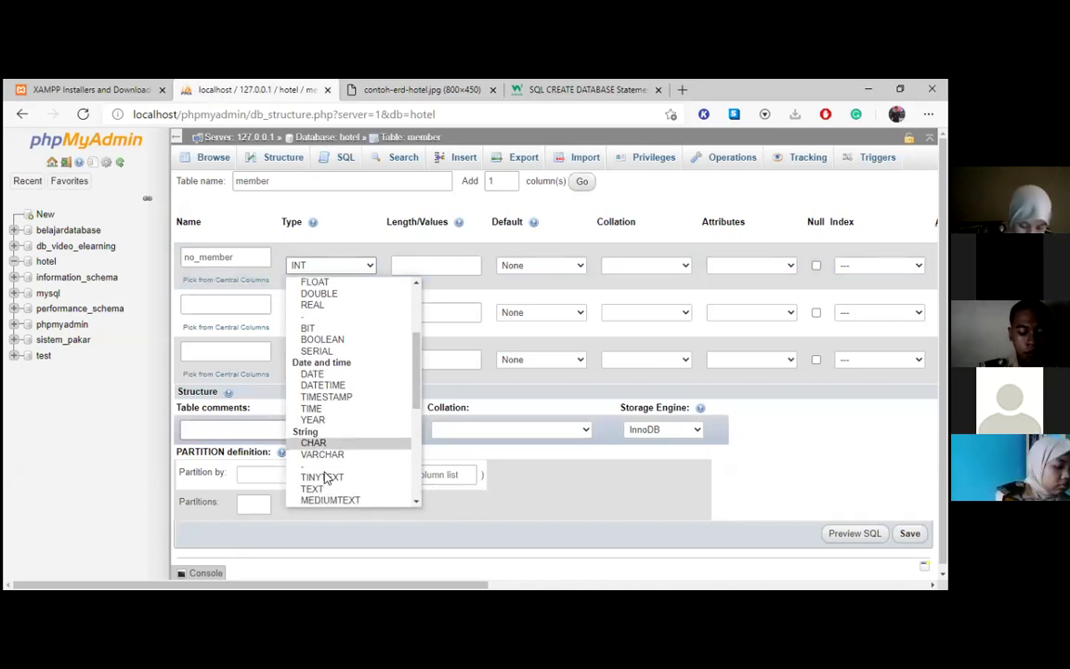
{"action": "scroll", "coordinate": [325, 453], "scroll_direction": "down", "scroll_amount": 1}
{"action": "scroll", "coordinate": [322, 455], "scroll_direction": "up", "scroll_amount": 4}
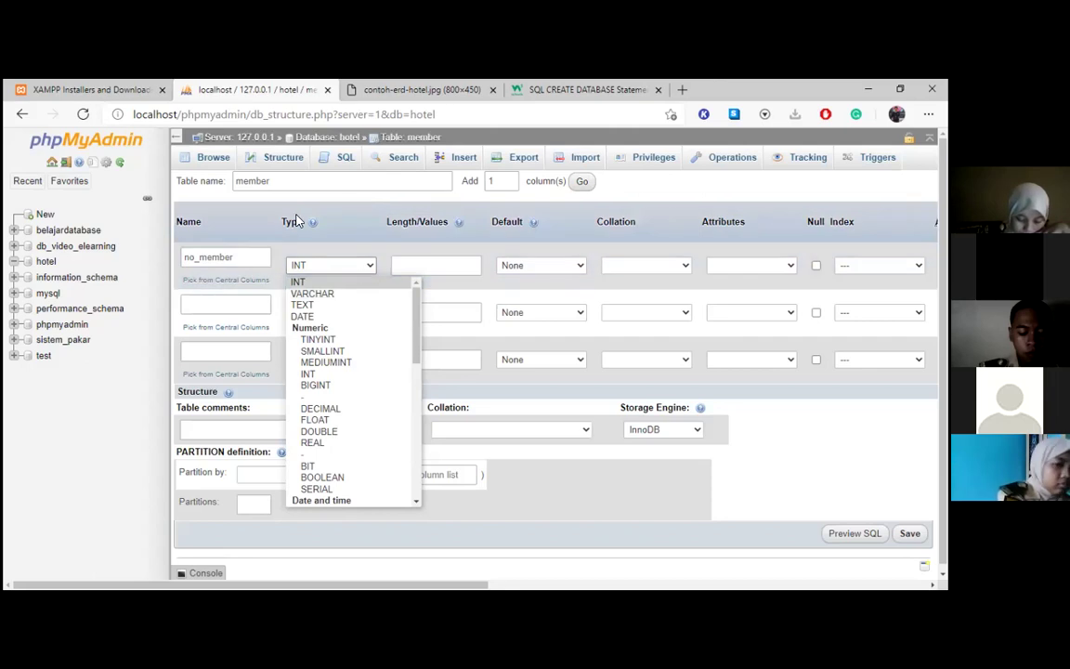
{"action": "left_click", "coordinate": [209, 199]}
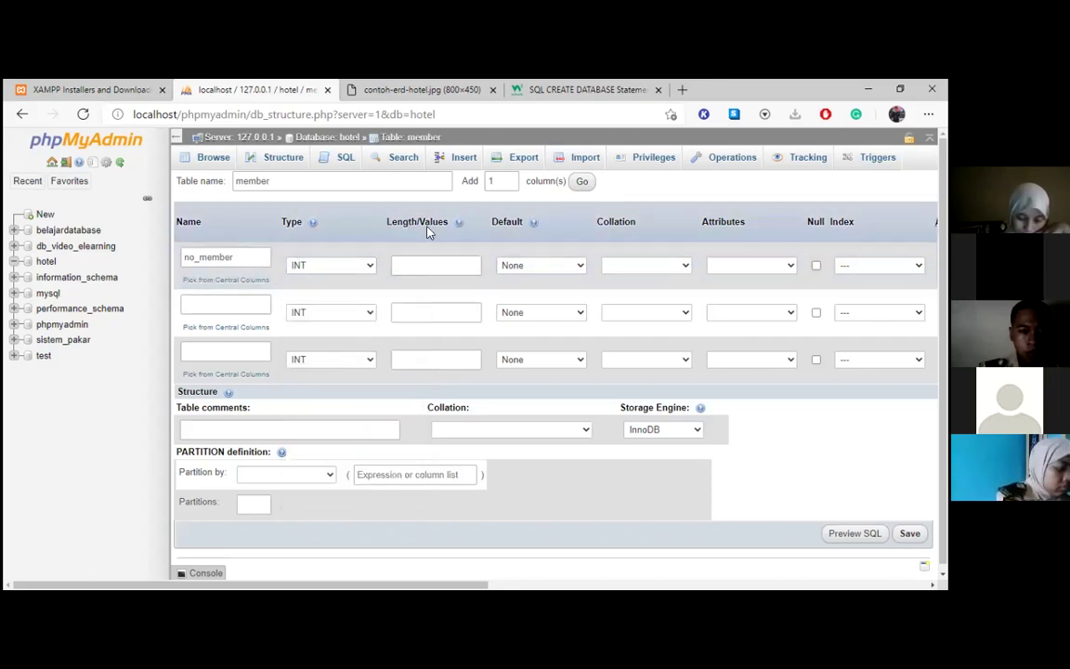
{"action": "left_click", "coordinate": [408, 264]}
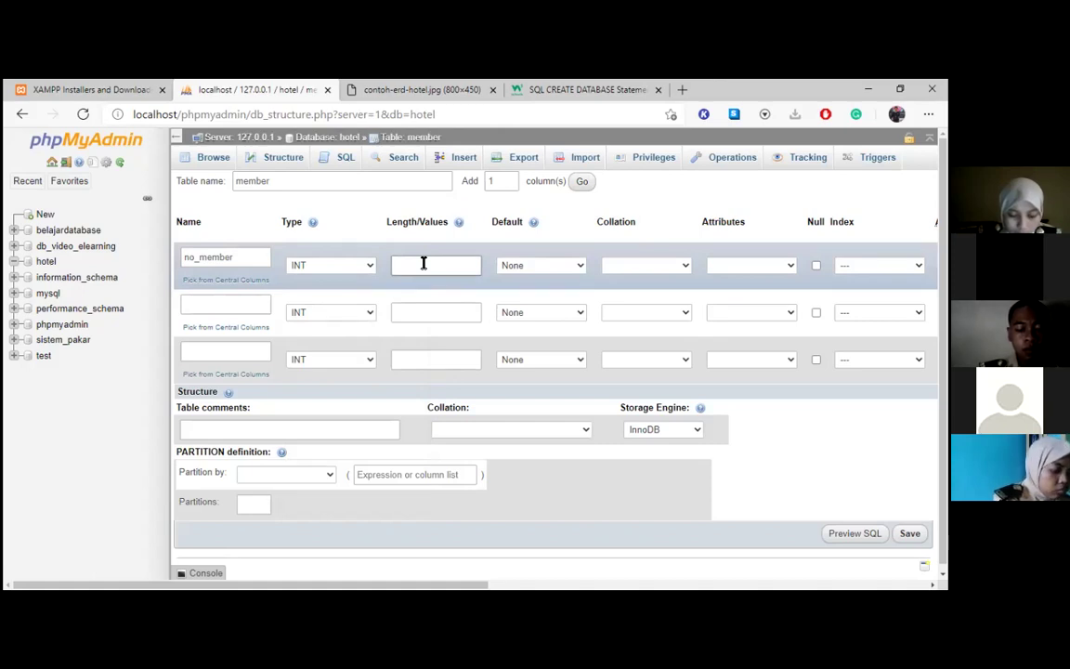
{"action": "left_click", "coordinate": [352, 270]}
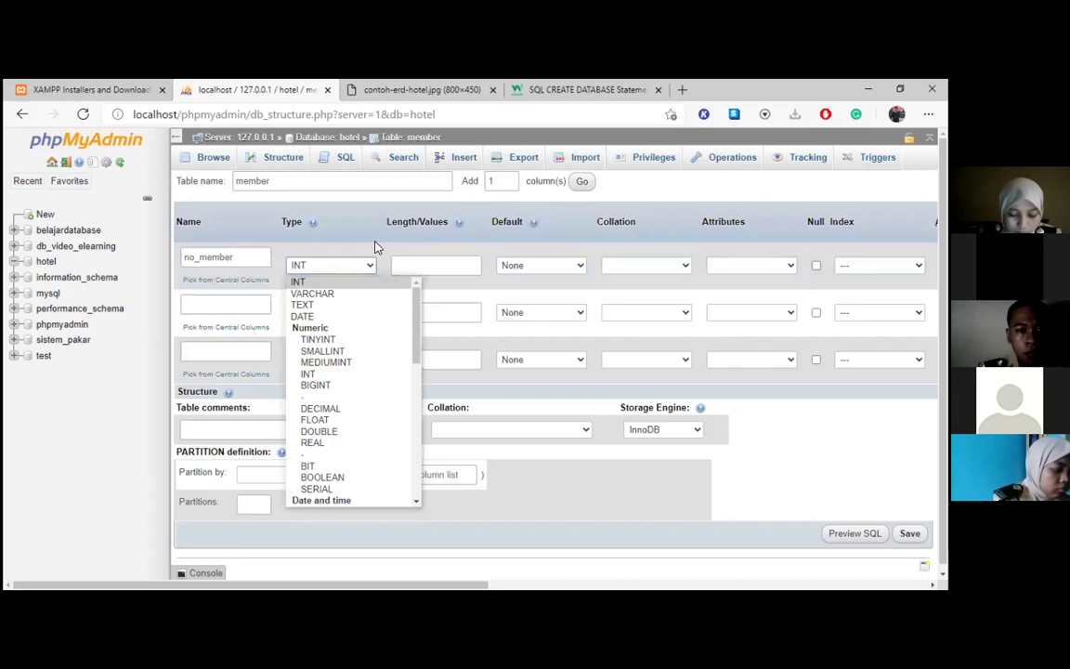
{"action": "left_click", "coordinate": [430, 262]}
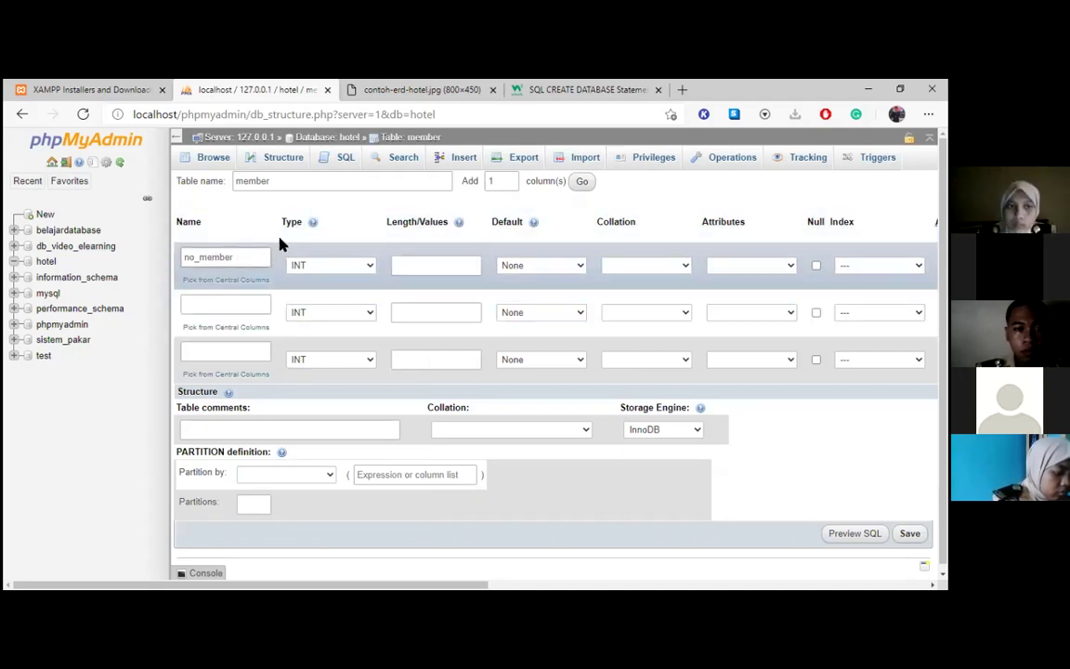
Check the ERD diagram again and set the length of the no_member column to 20
{"action": "left_click", "coordinate": [365, 89]}
{"action": "left_click", "coordinate": [254, 89]}
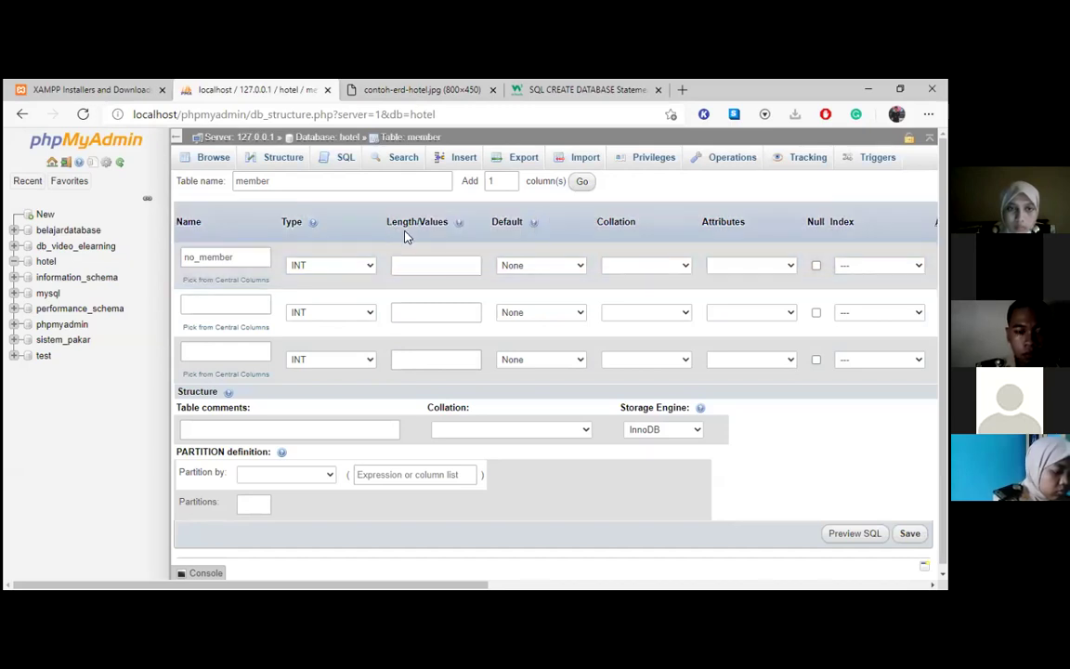
{"action": "left_click", "coordinate": [419, 267]}
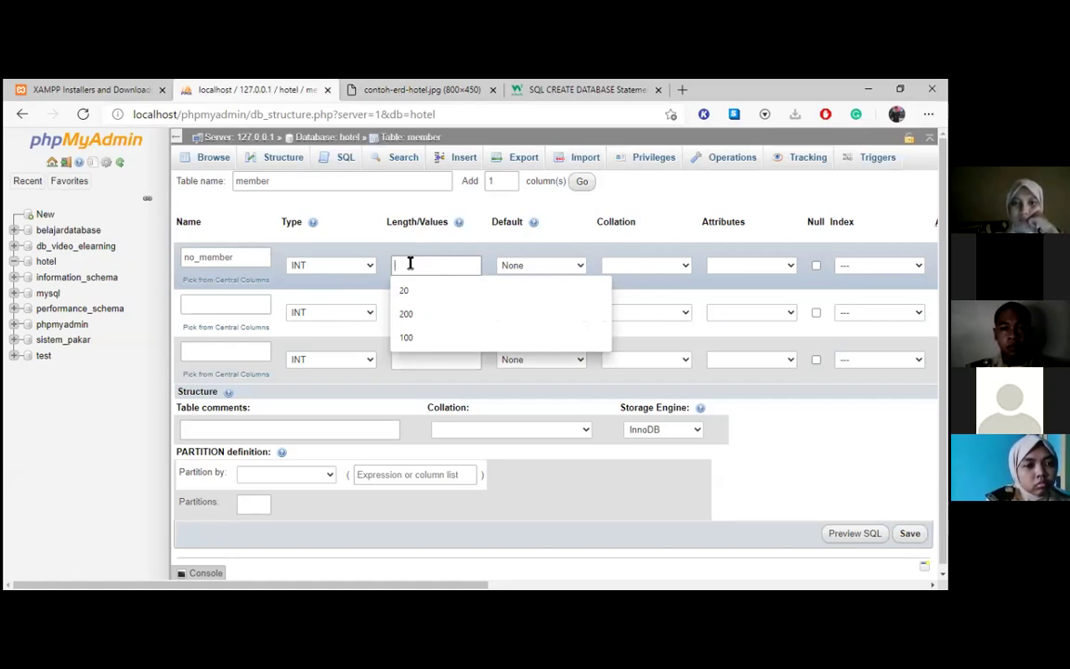
{"action": "left_click", "coordinate": [404, 290]}
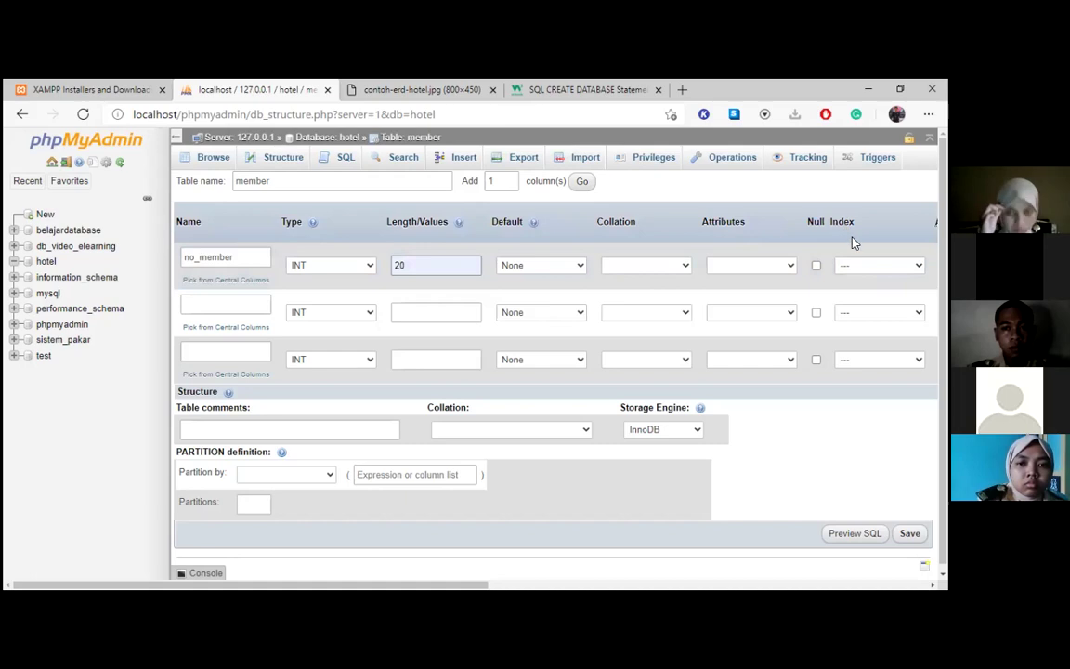
Make no_member the primary key by giving it a PRIMARY index with no size specified
{"action": "left_click", "coordinate": [878, 265]}
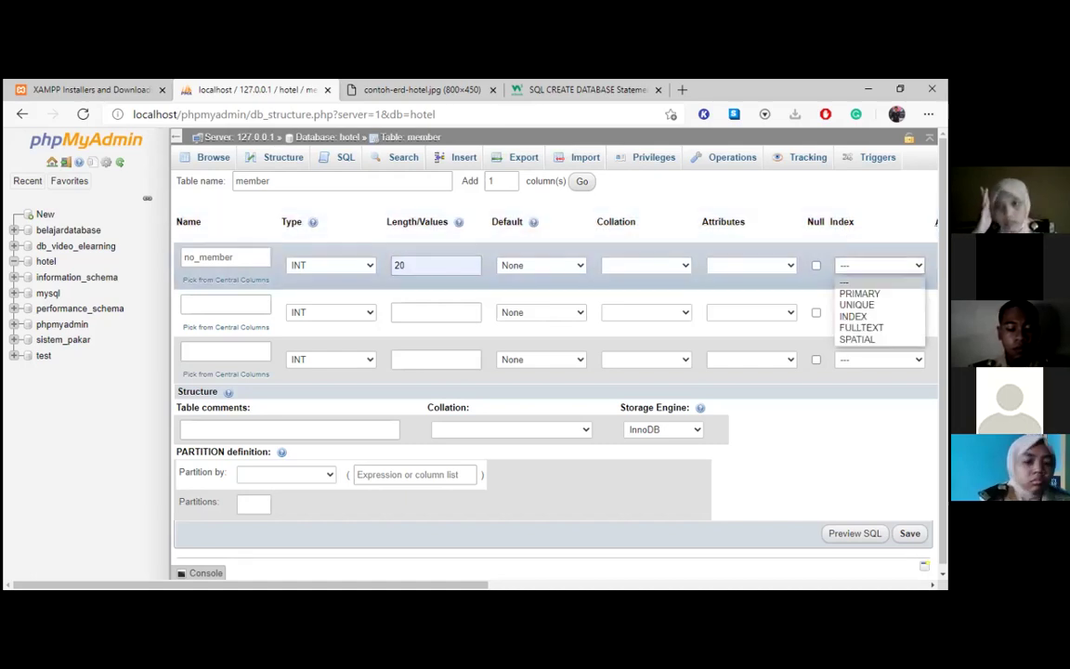
{"action": "left_click", "coordinate": [901, 294]}
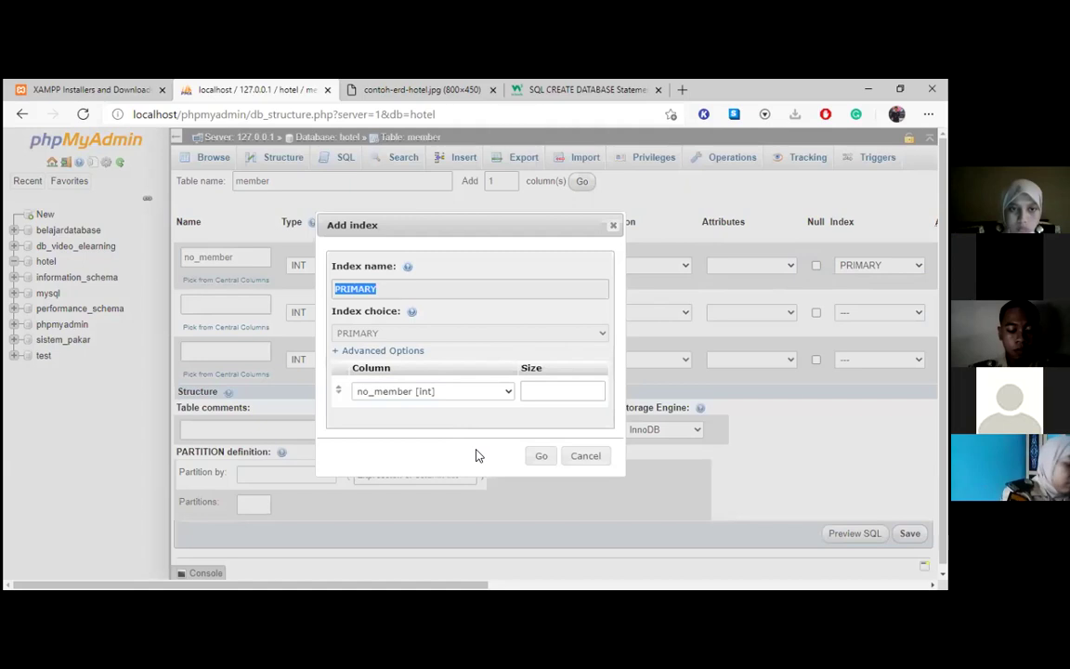
{"action": "left_click", "coordinate": [543, 457]}
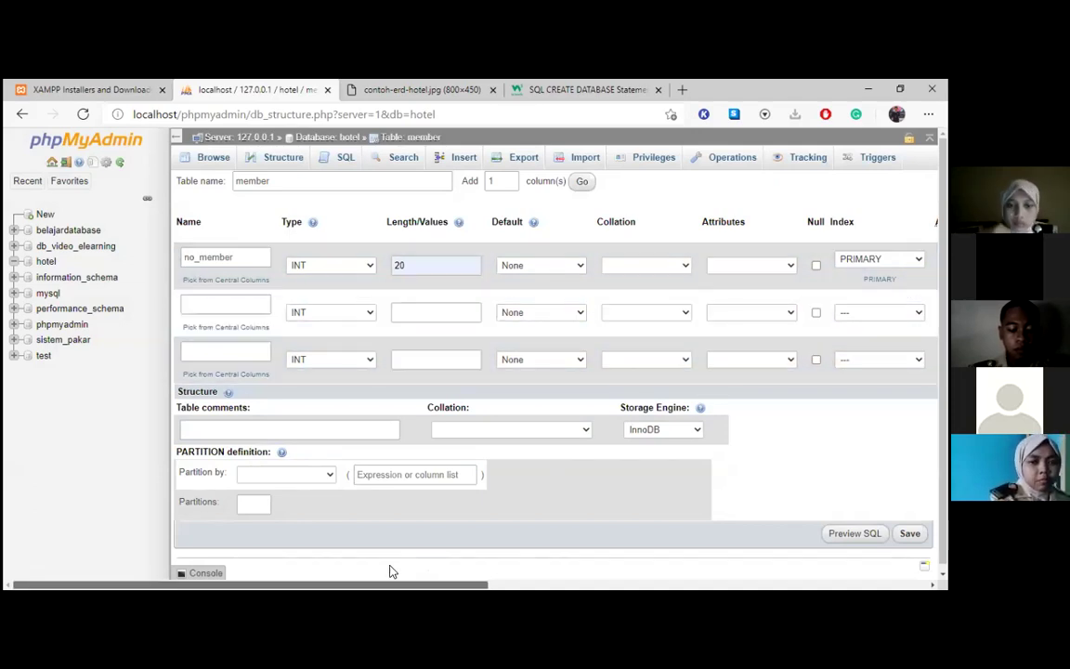
Enable auto increment (A_I) for the no_member column
{"action": "scroll", "coordinate": [390, 571], "scroll_direction": "right", "scroll_amount": 3}
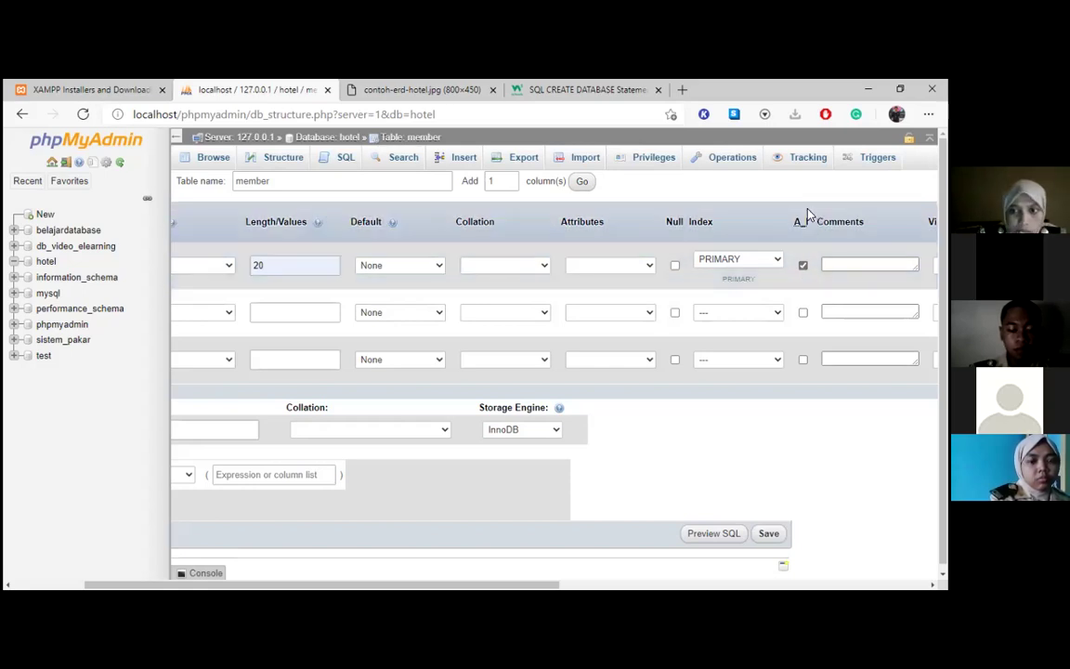
{"action": "left_click", "coordinate": [803, 267]}
{"action": "scroll", "coordinate": [325, 568], "scroll_direction": "left", "scroll_amount": 1}
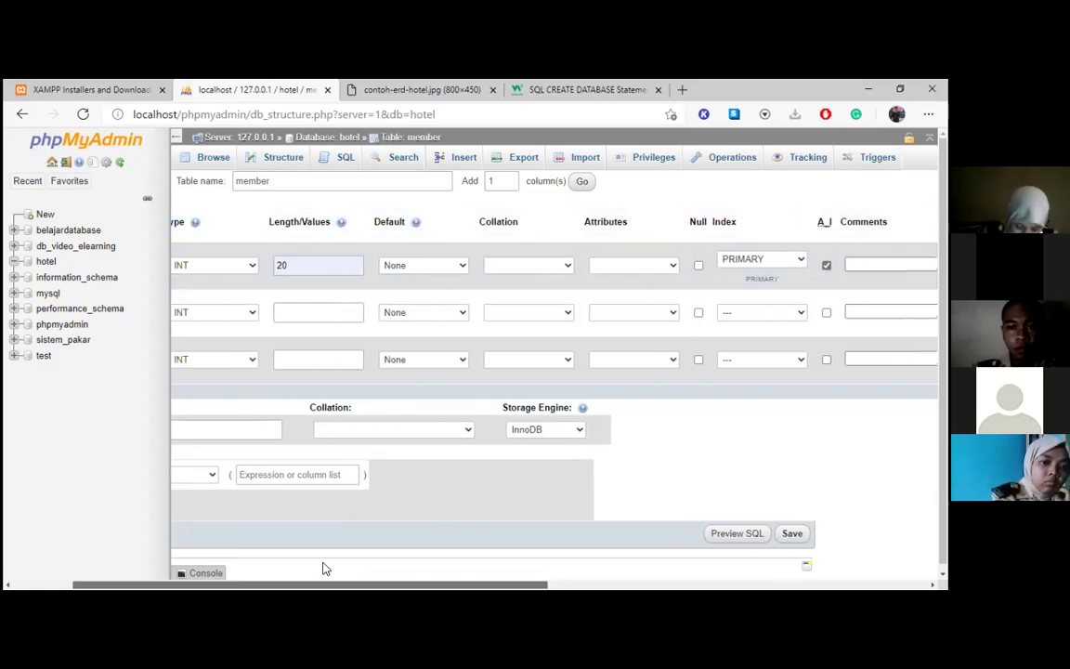
{"action": "scroll", "coordinate": [325, 569], "scroll_direction": "left", "scroll_amount": 3}
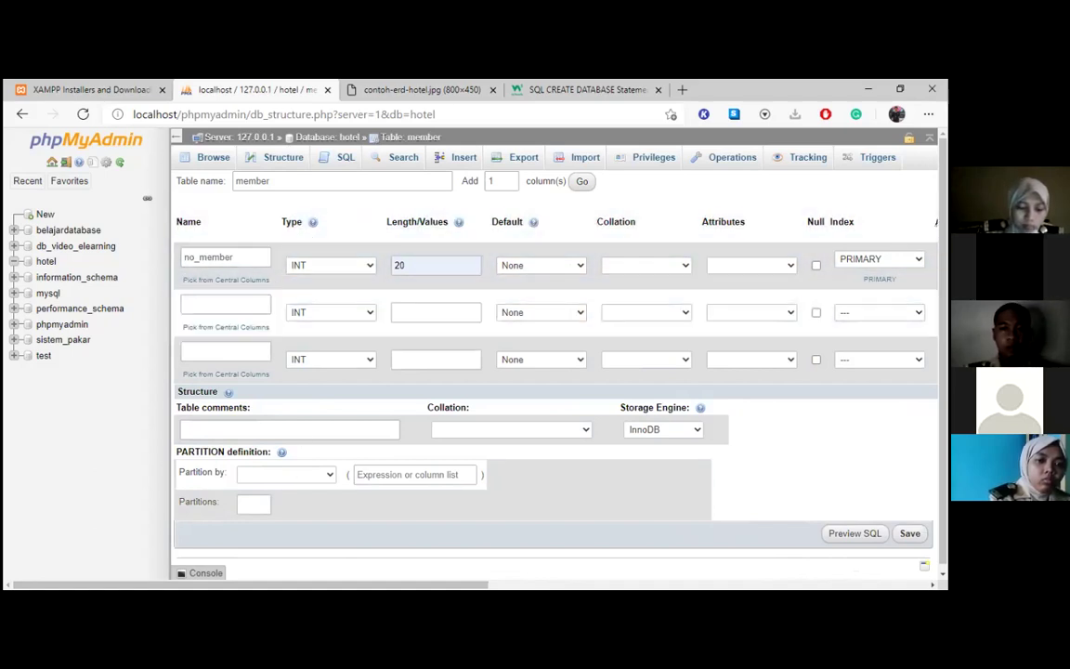
{"action": "scroll", "coordinate": [557, 363], "scroll_direction": "right", "scroll_amount": 1}
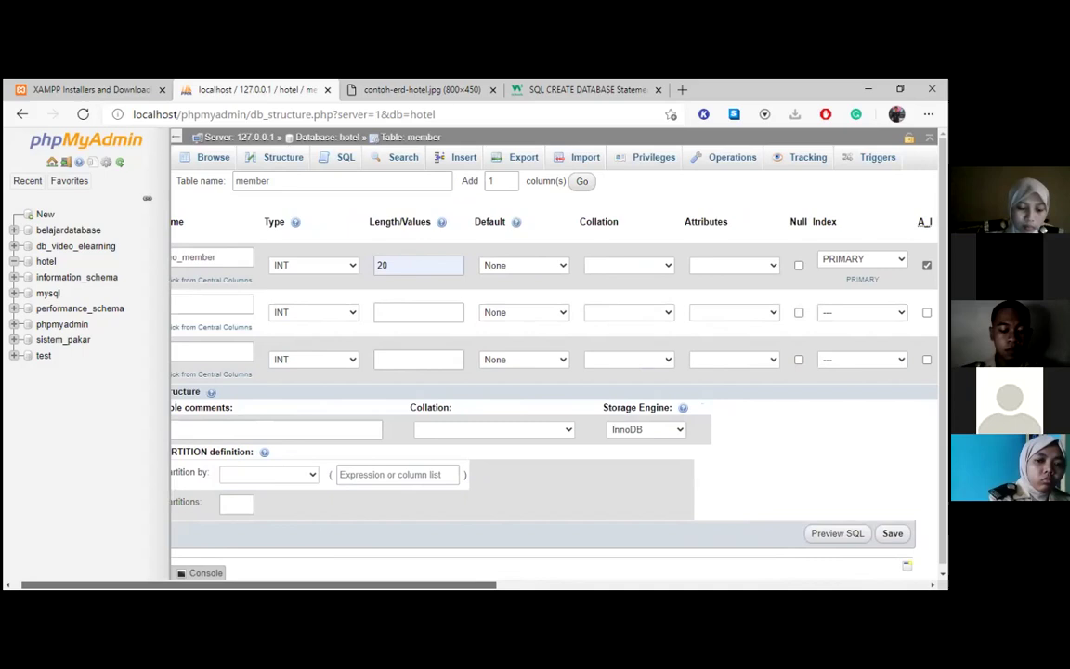
{"action": "scroll", "coordinate": [557, 362], "scroll_direction": "left", "scroll_amount": 1}
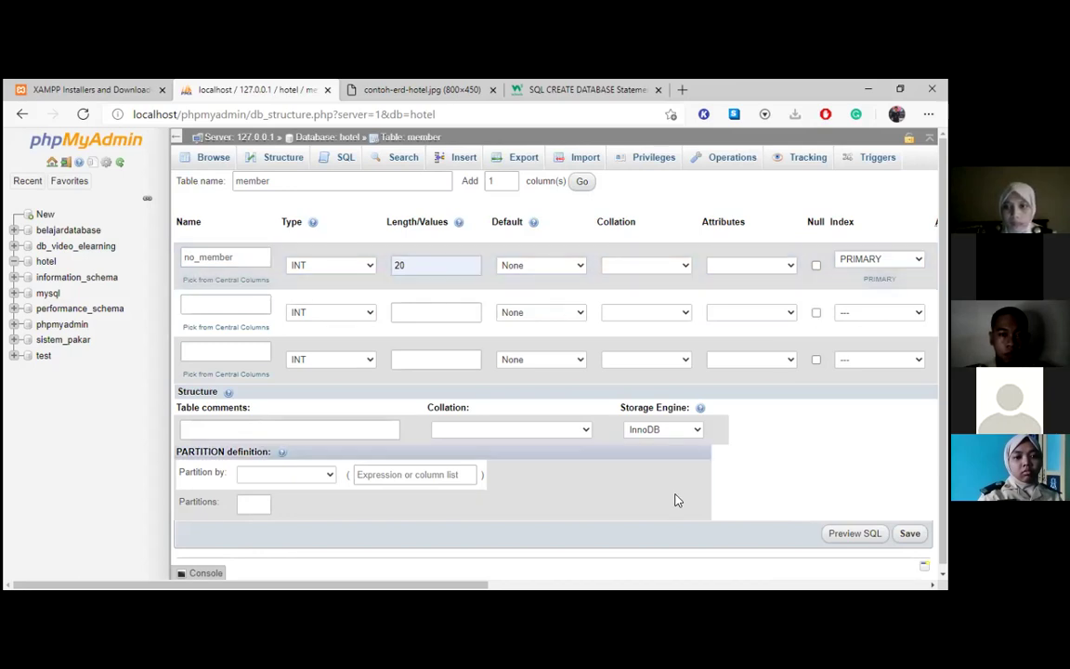
{"action": "left_click_drag", "start_coordinate": [353, 585], "coordinate": [410, 584]}
{"action": "scroll", "coordinate": [241, 341], "scroll_direction": "left", "scroll_amount": 3}
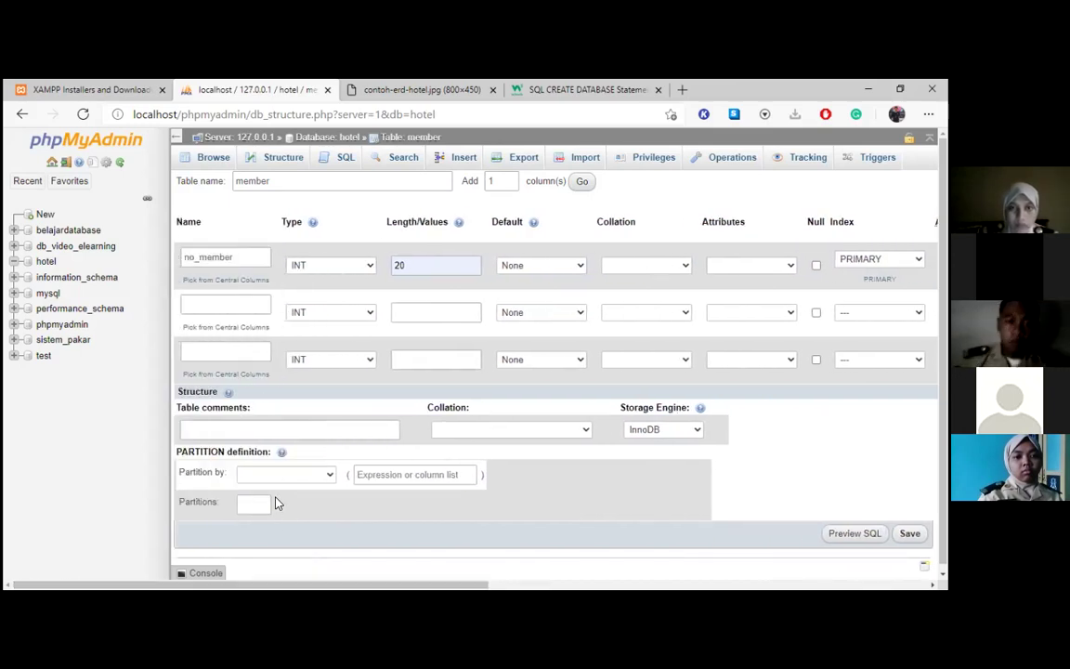
Name the member table's second column nama, following the ERD's nama attribute
{"action": "left_click", "coordinate": [220, 300]}
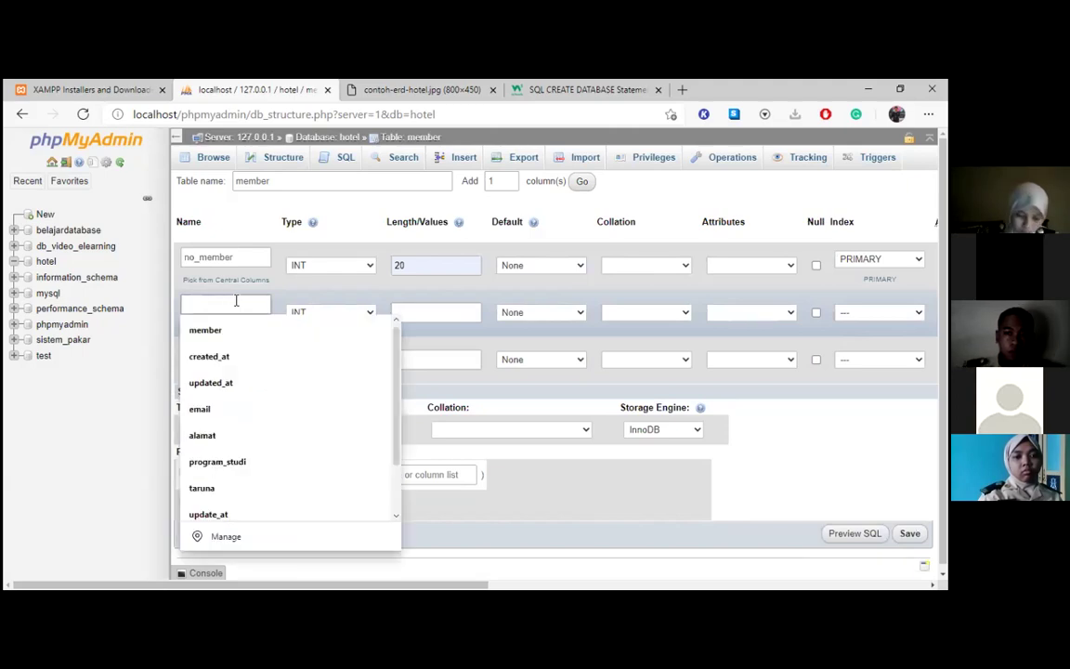
{"action": "left_click", "coordinate": [420, 89]}
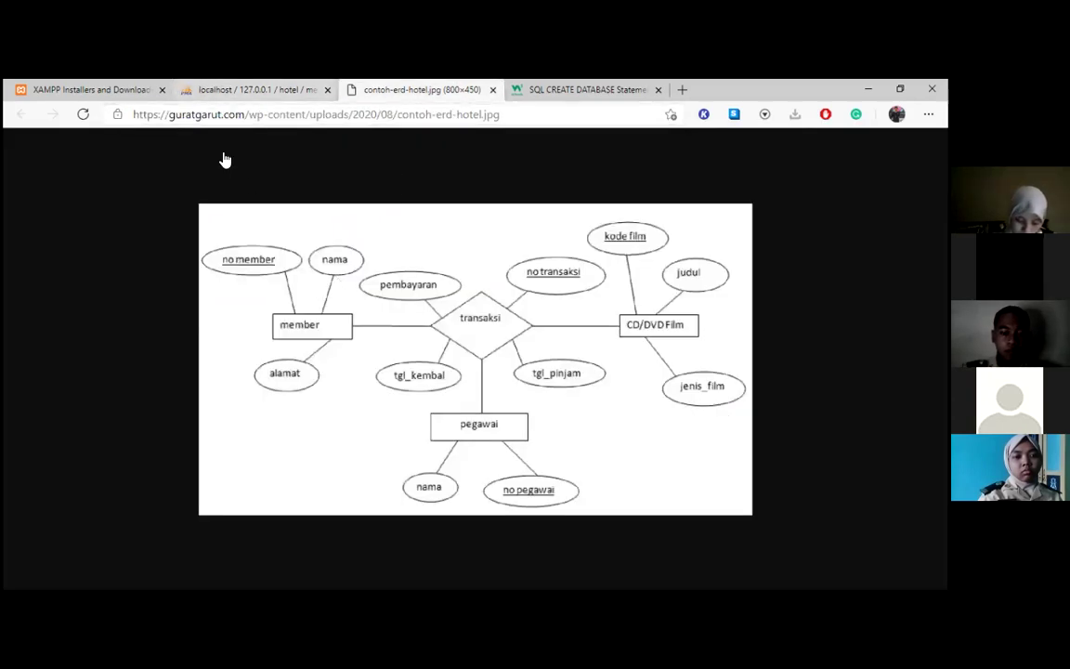
{"action": "key", "text": "ctrl+shift+Tab"}
{"action": "type", "text": "nama"}
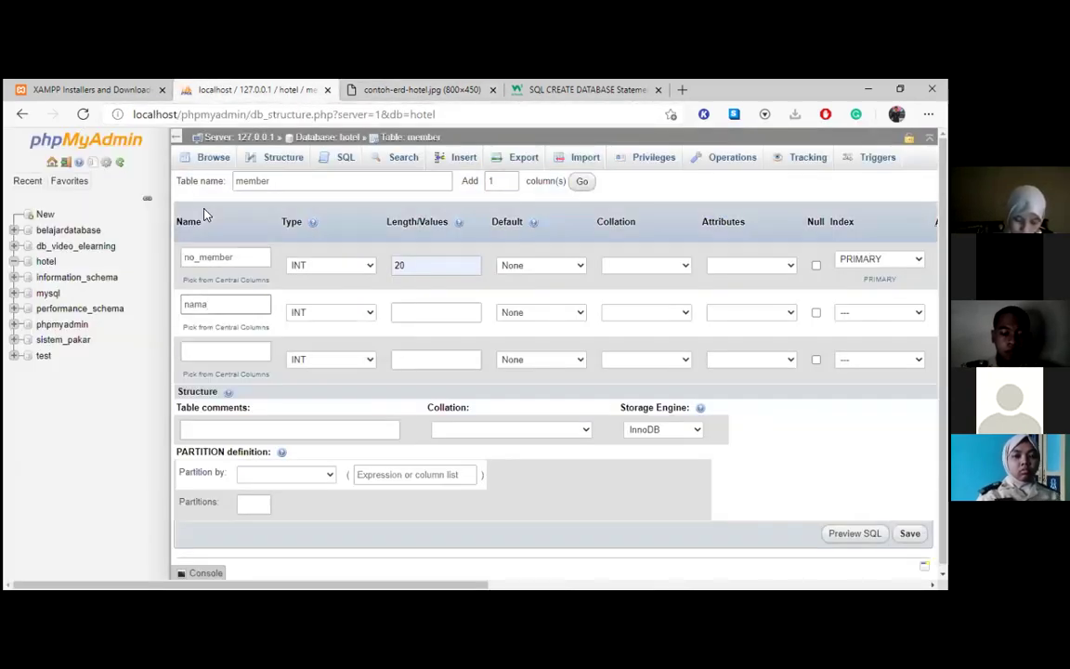
{"action": "double_click", "coordinate": [252, 306]}
{"action": "type", "text": "nama"}
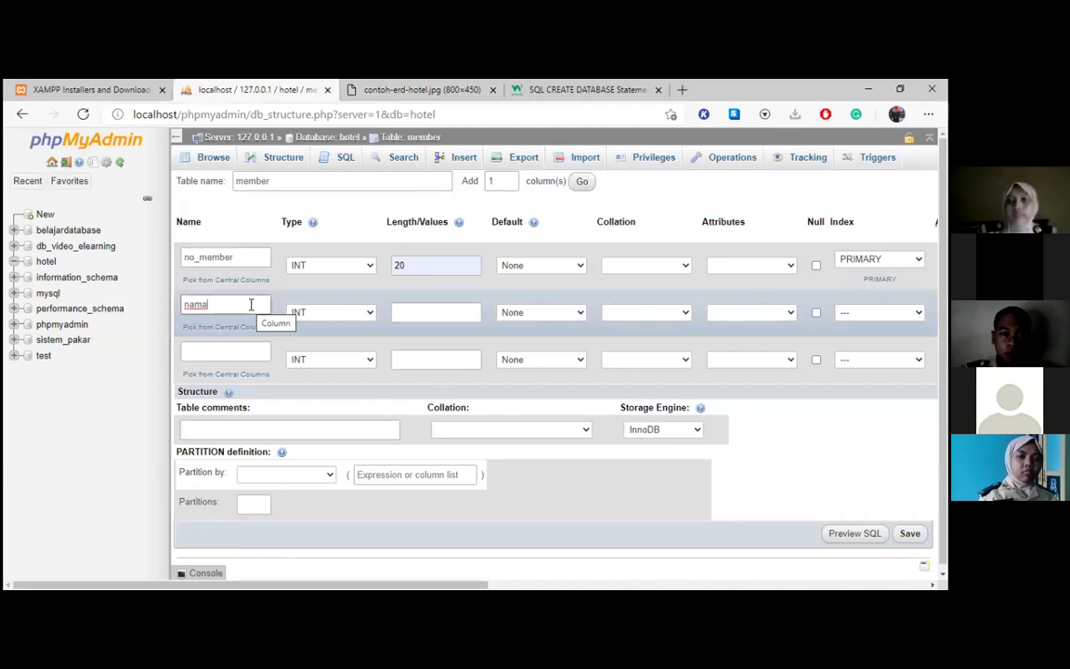
Set the nama column's data type to VARCHAR with a length of 200
{"action": "left_click", "coordinate": [344, 314]}
{"action": "left_click", "coordinate": [344, 341]}
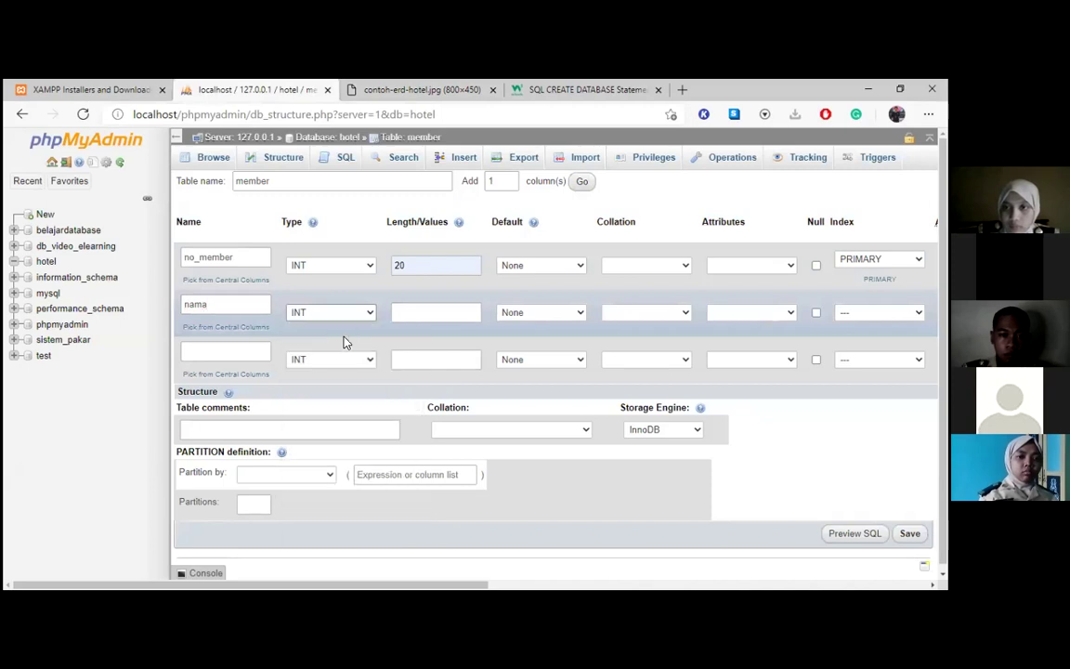
{"action": "left_click", "coordinate": [412, 317]}
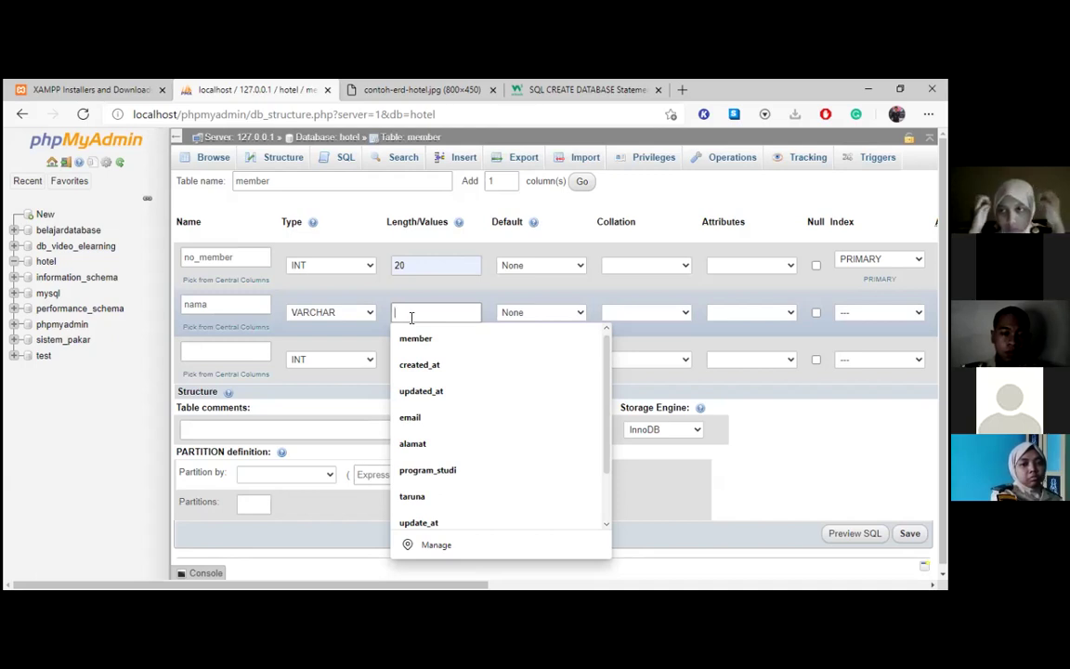
{"action": "type", "text": "200"}
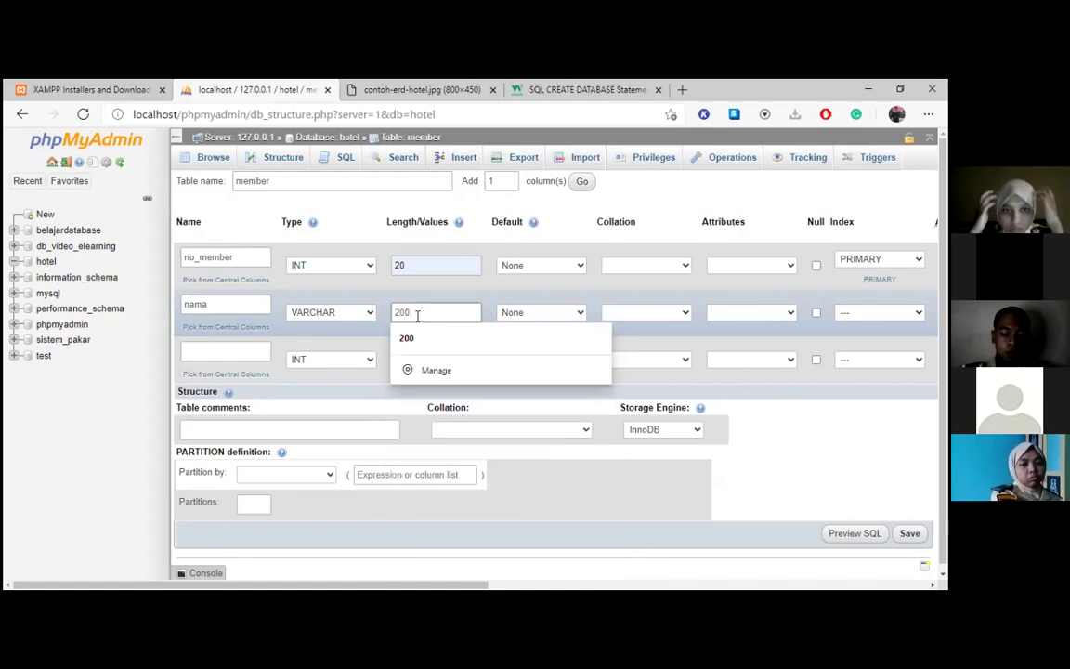
Name the member table's third column alamat, following the ERD's alamat attribute
{"action": "left_click", "coordinate": [418, 89]}
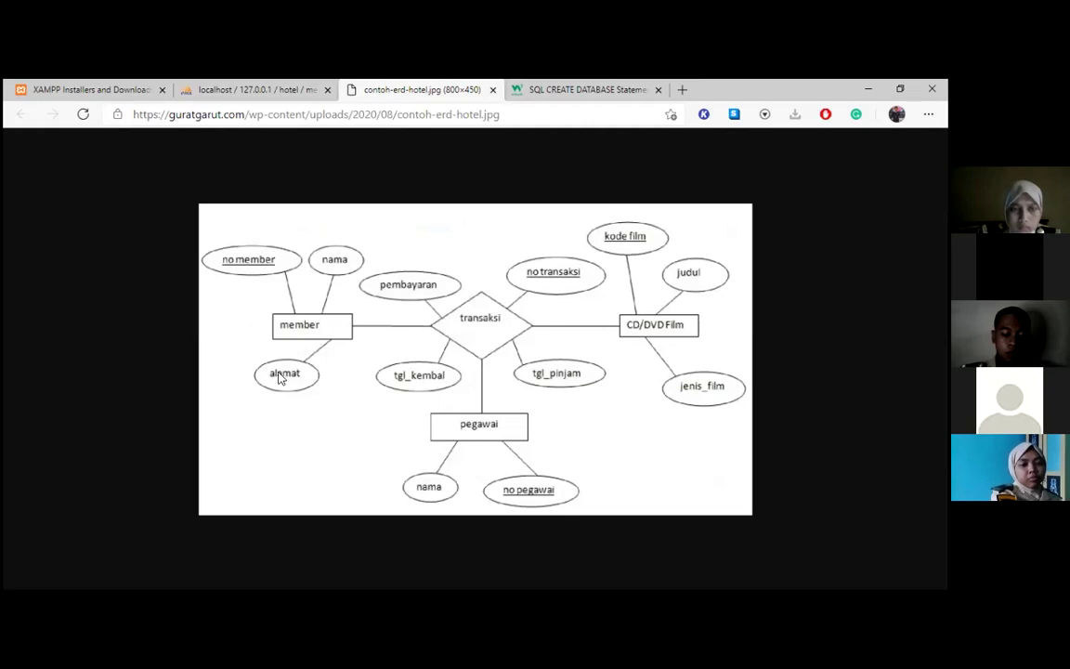
{"action": "left_click", "coordinate": [211, 89]}
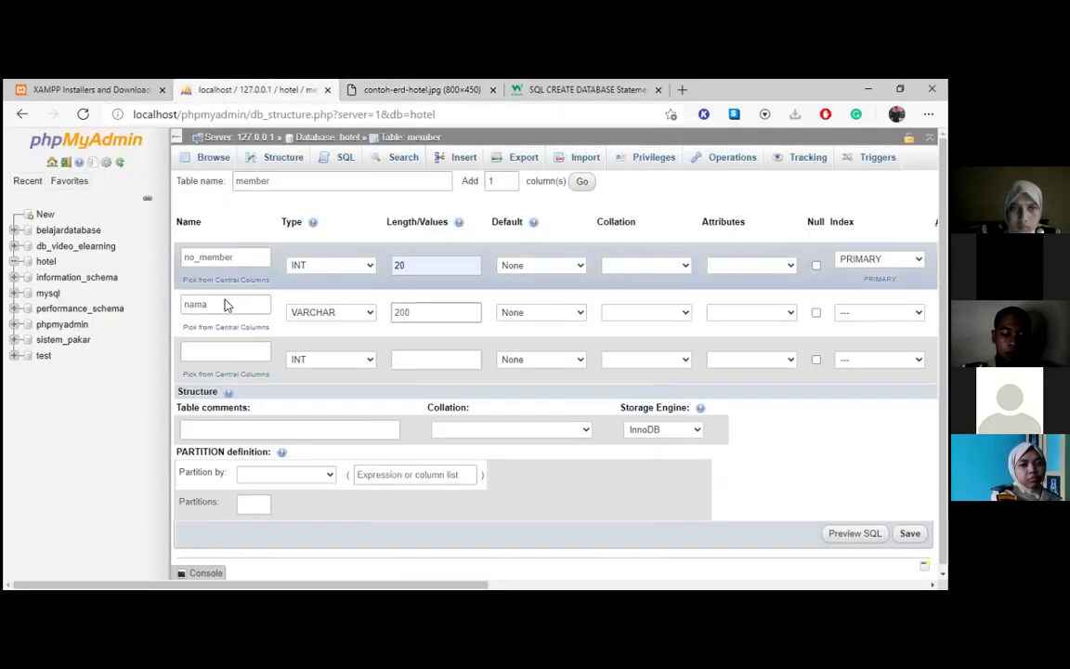
{"action": "left_click", "coordinate": [220, 350]}
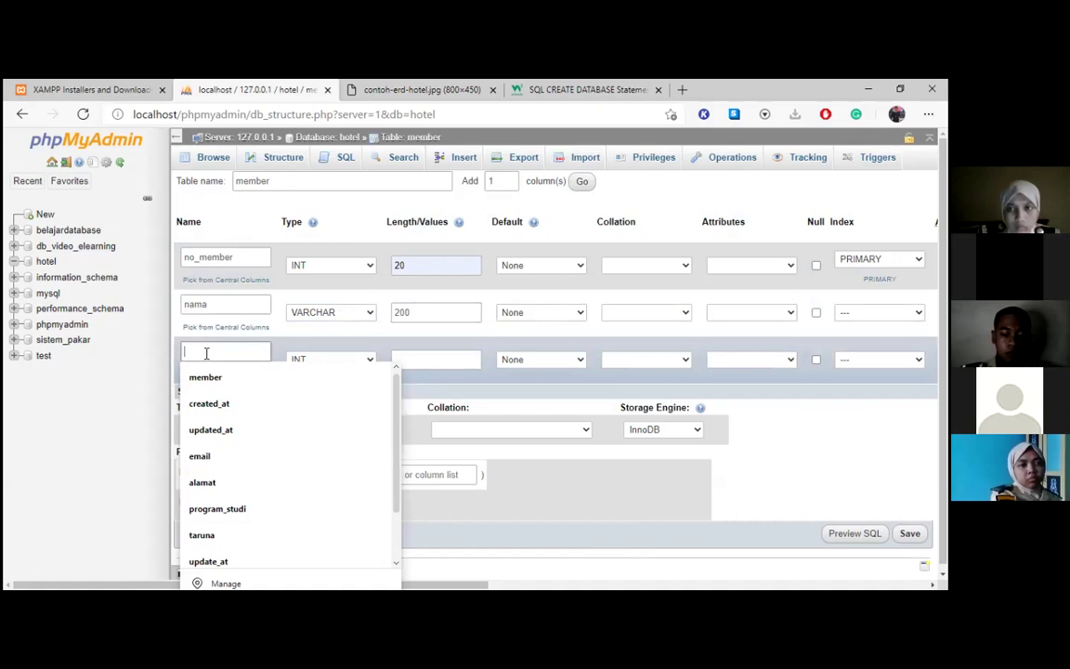
{"action": "type", "text": "alamat"}
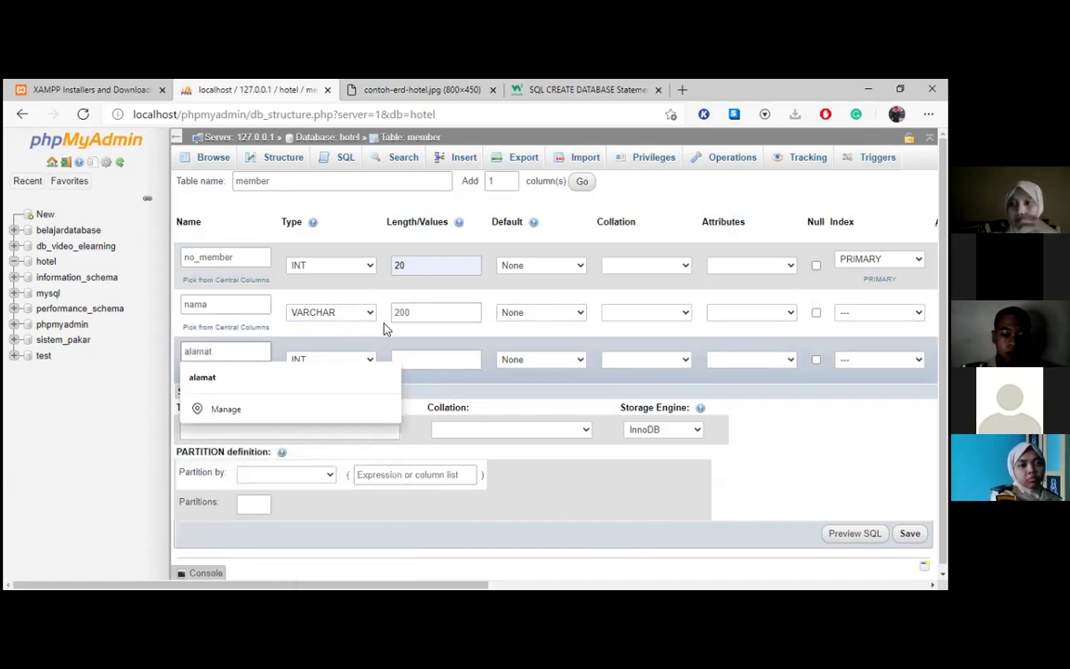
{"action": "left_click", "coordinate": [320, 341]}
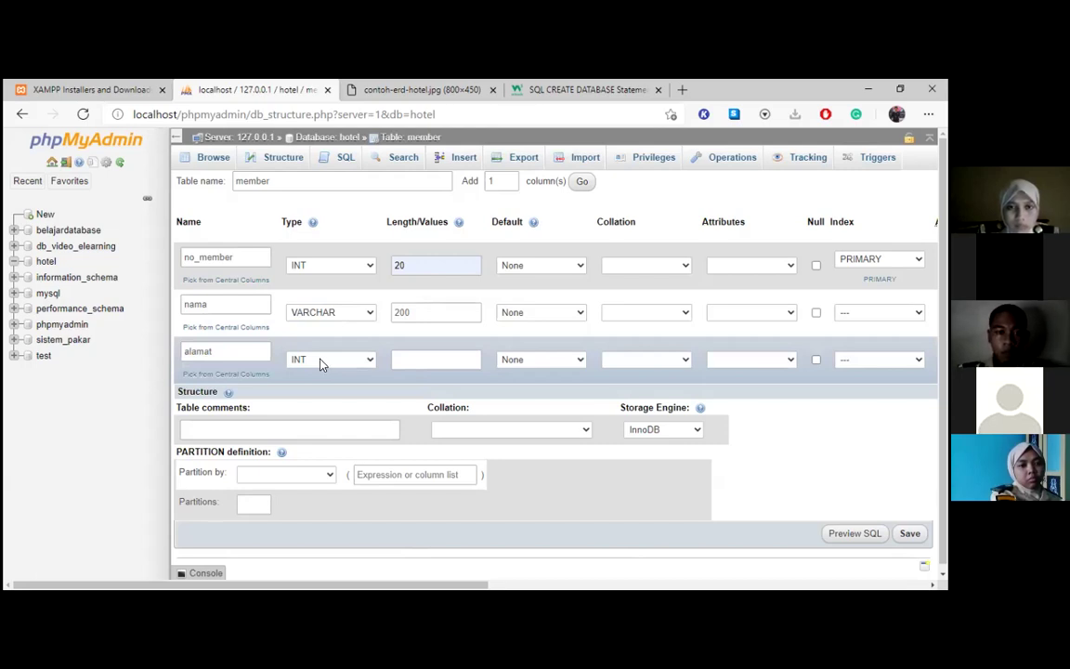
Set the alamat column's data type to VARCHAR with a length of 200
{"action": "left_click", "coordinate": [325, 363]}
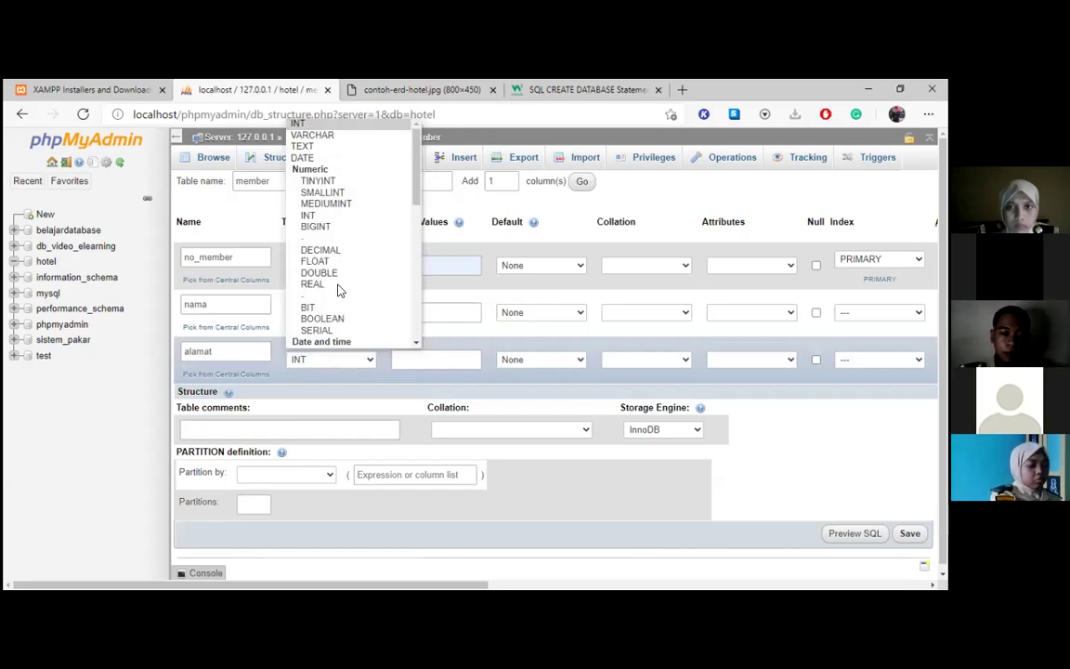
{"action": "left_click", "coordinate": [362, 137]}
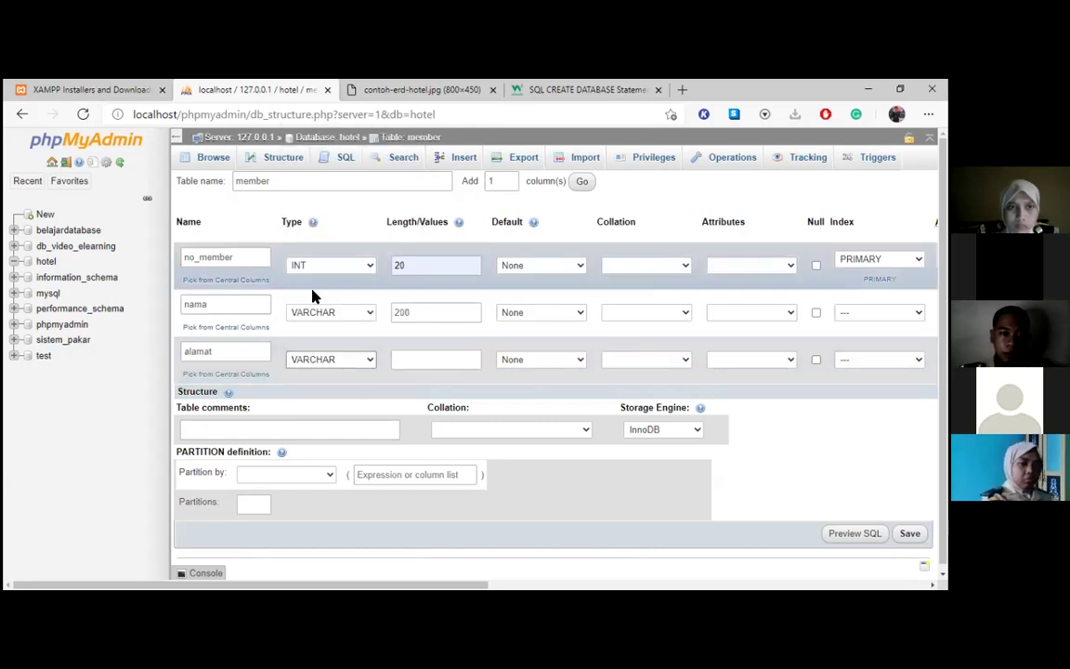
{"action": "left_click", "coordinate": [428, 359]}
{"action": "type", "text": "200"}
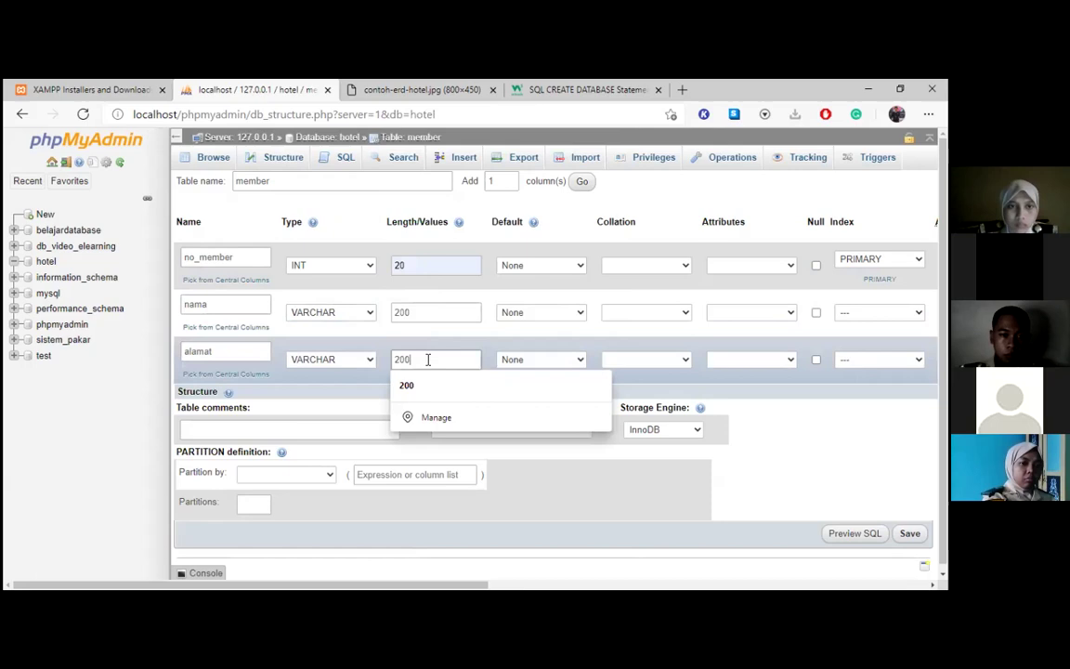
{"action": "left_click", "coordinate": [647, 390]}
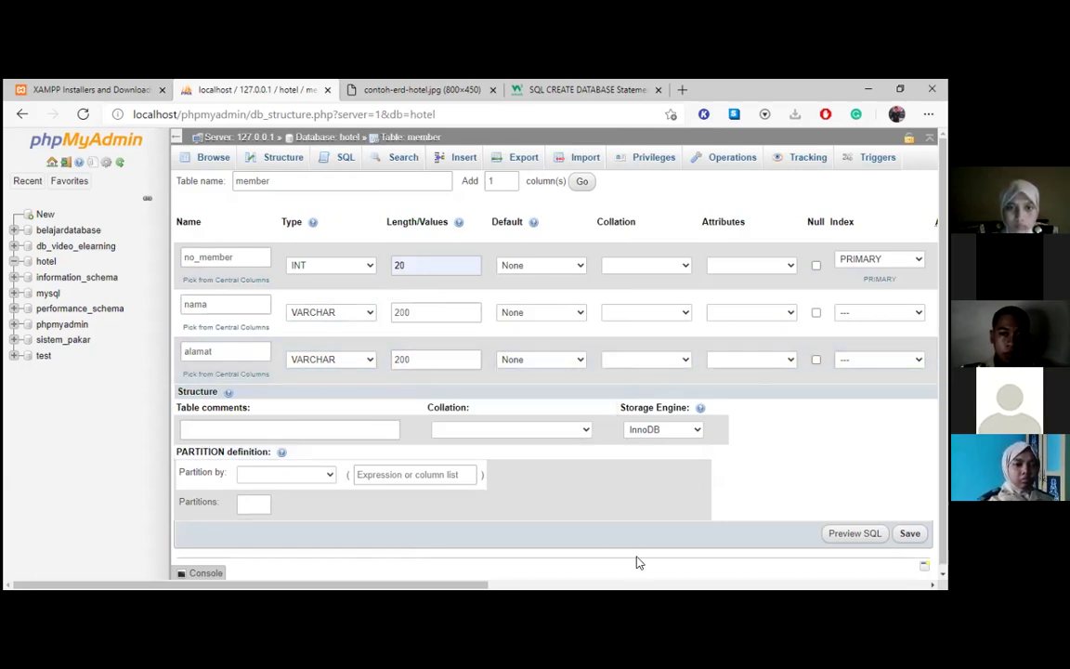
Allow NULL values in the member table's alamat column
{"action": "left_click_drag", "start_coordinate": [108, 588], "coordinate": [244, 588]}
{"action": "scroll", "coordinate": [300, 498], "scroll_direction": "left", "scroll_amount": 5}
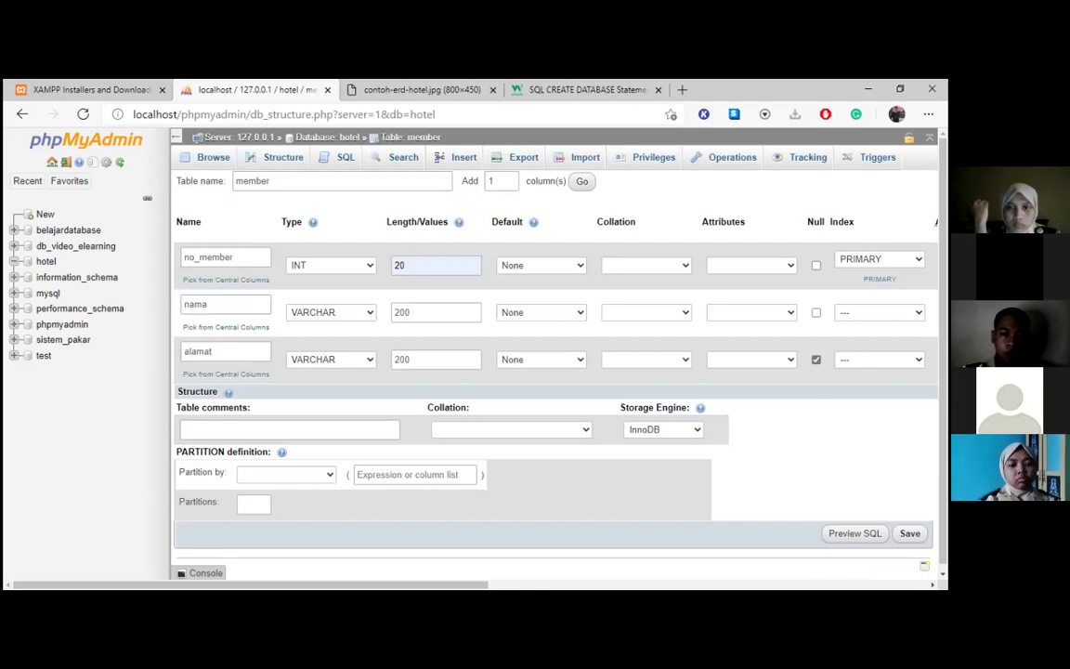
{"action": "scroll", "coordinate": [505, 319], "scroll_direction": "down", "scroll_amount": 1}
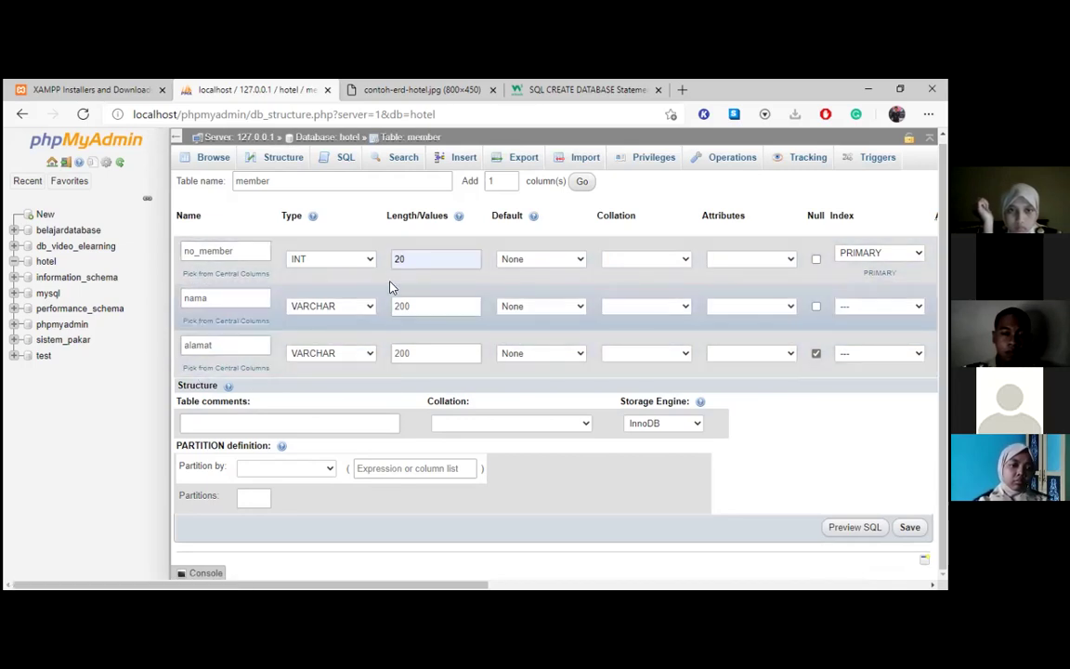
Add 1 more column row to the member table and compare its columns with the member entity's attributes in the ERD
{"action": "left_click", "coordinate": [343, 182]}
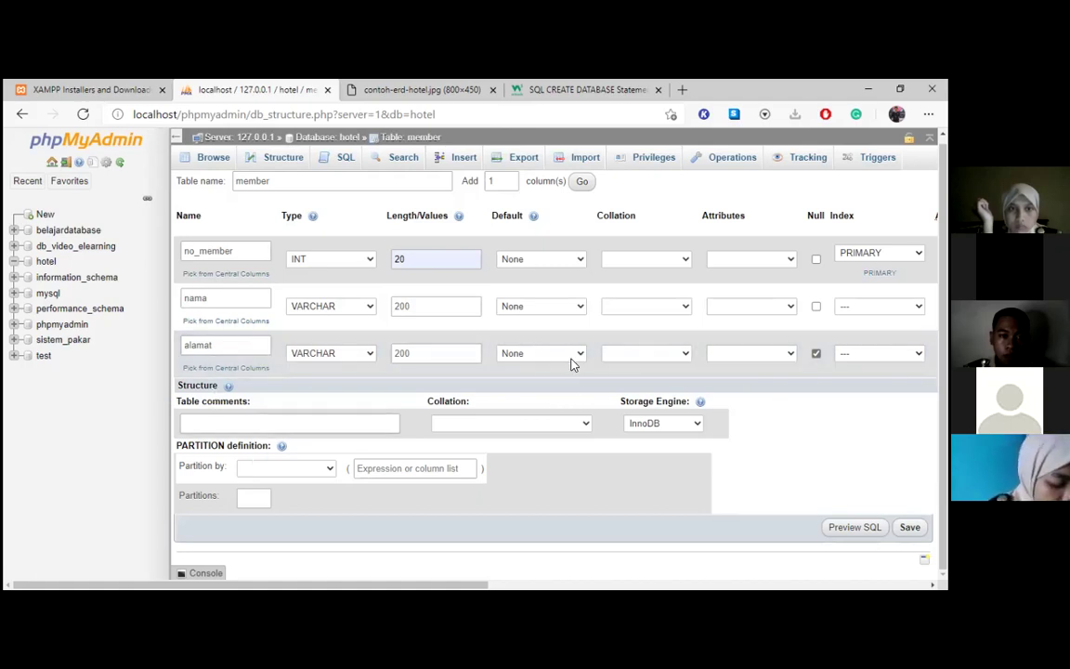
{"action": "left_click", "coordinate": [578, 181]}
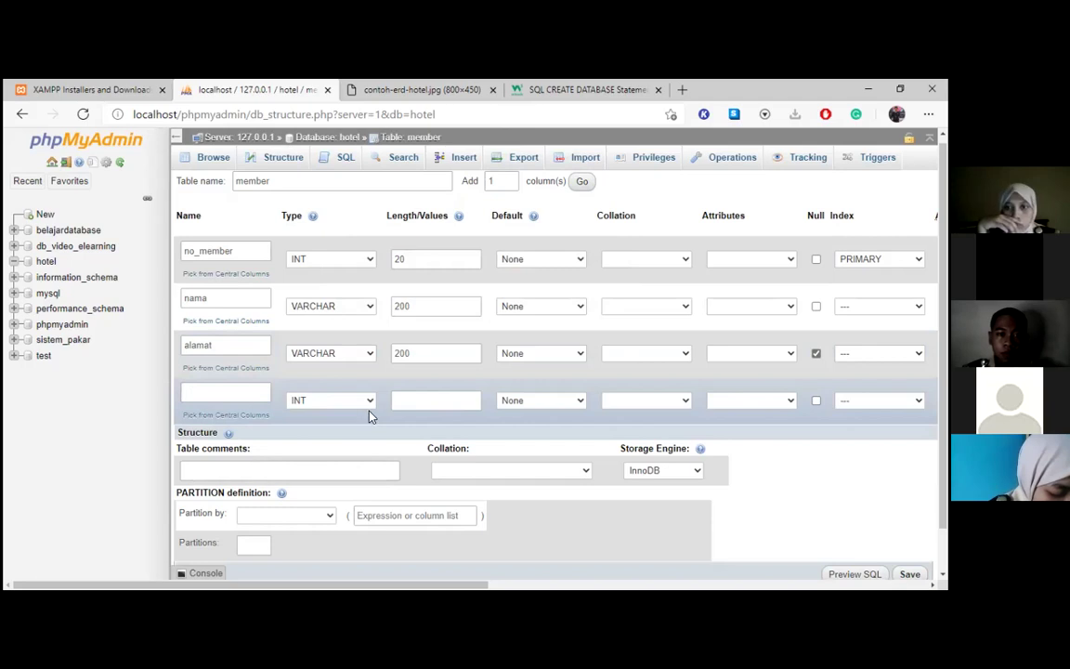
{"action": "scroll", "coordinate": [684, 396], "scroll_direction": "down", "scroll_amount": 1}
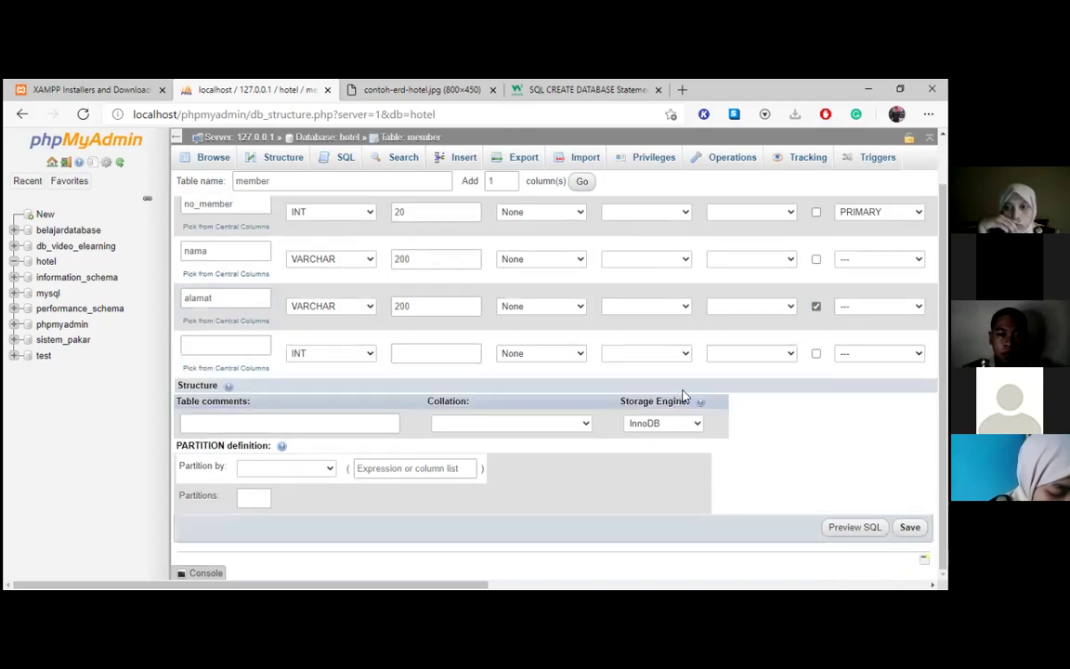
{"action": "scroll", "coordinate": [336, 306], "scroll_direction": "up", "scroll_amount": 1}
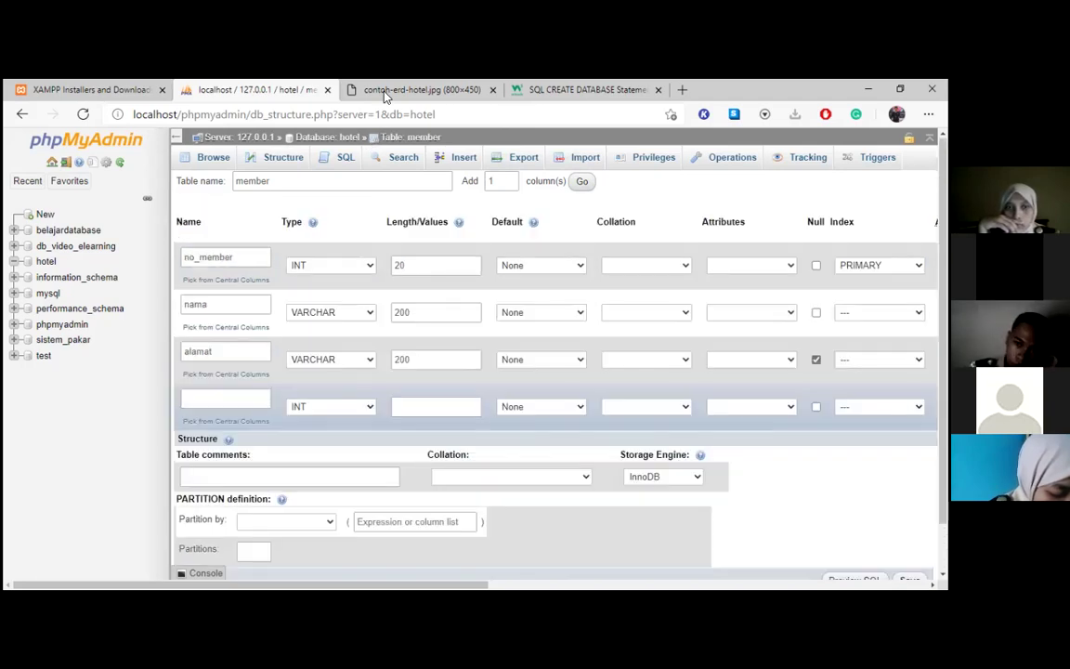
{"action": "key", "text": "ctrl+Tab"}
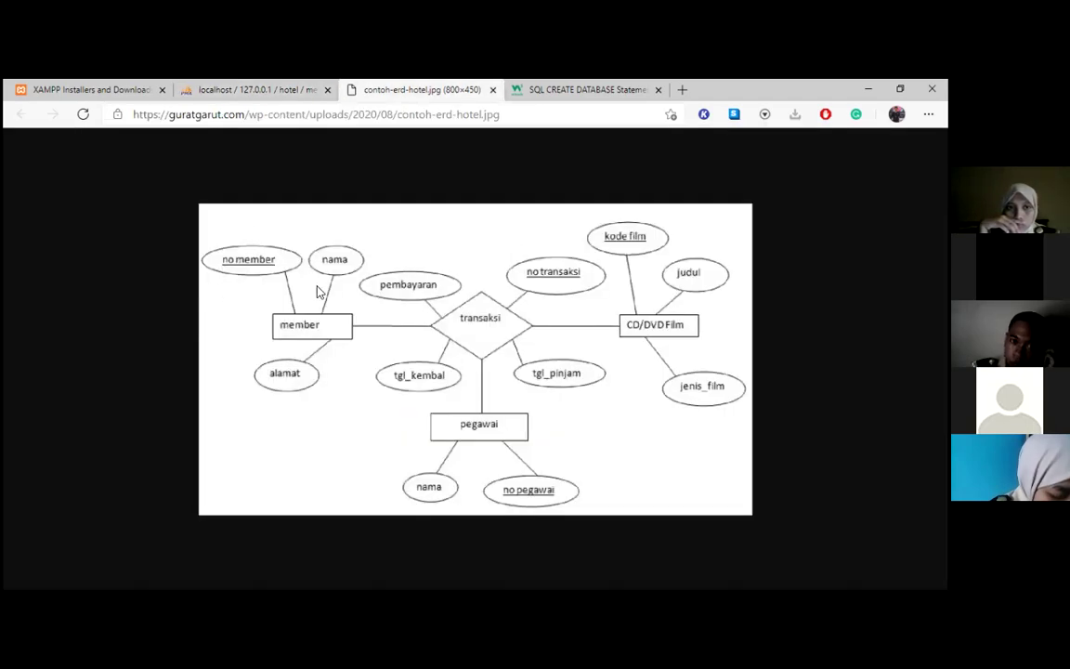
{"action": "key", "text": "ctrl+shift+Tab"}
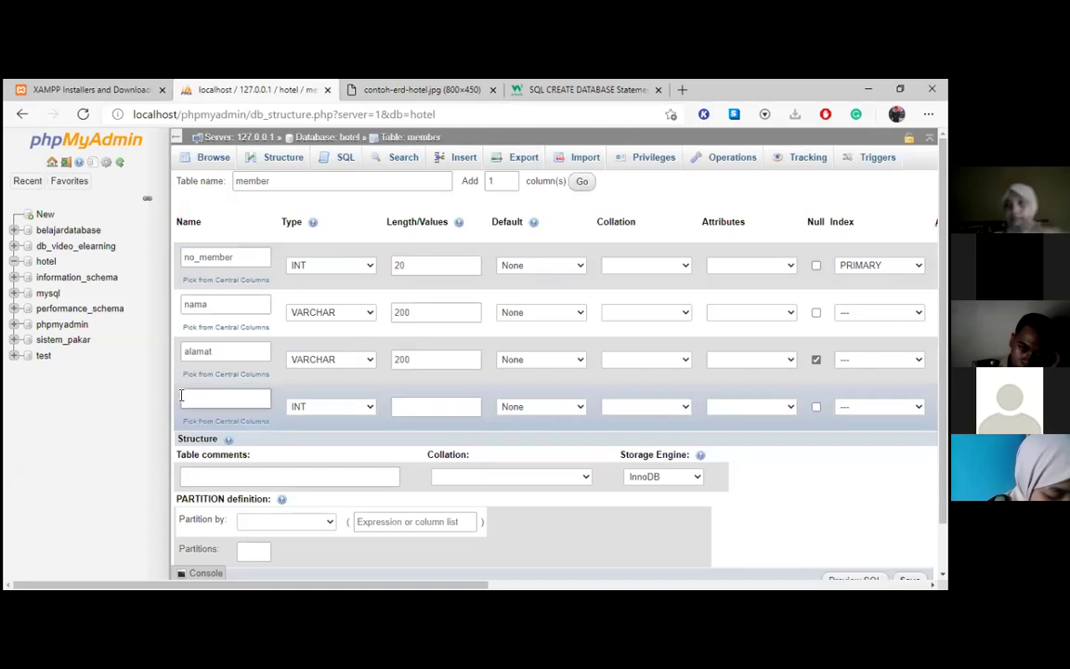
Save the member table in the hotel database, leaving the fourth column row blank
{"action": "scroll", "coordinate": [704, 459], "scroll_direction": "down", "scroll_amount": 1}
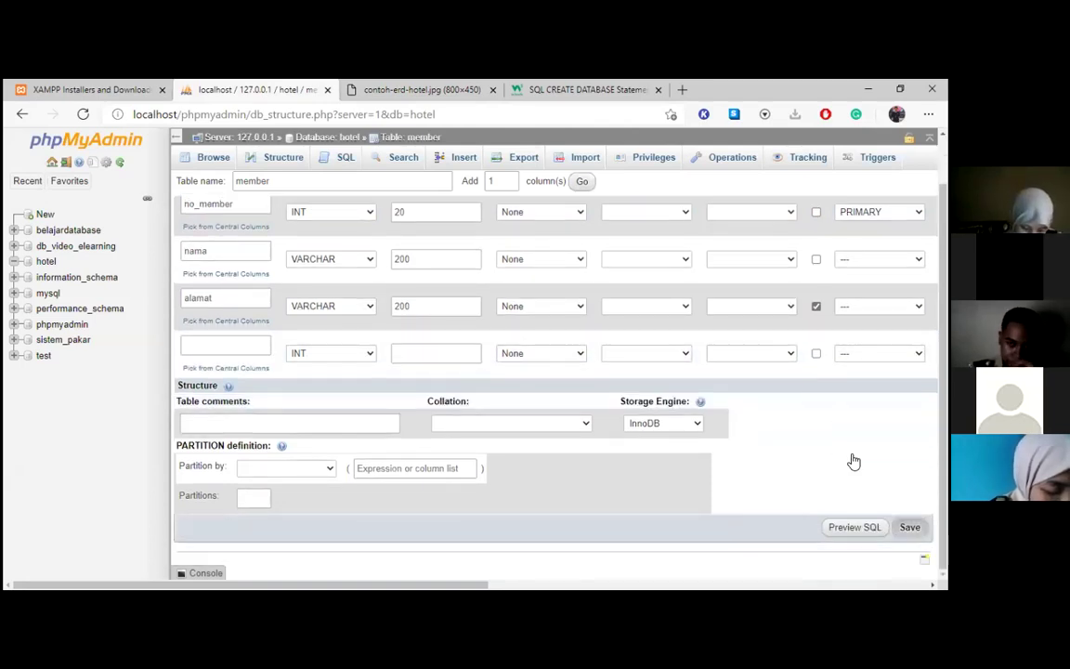
{"action": "key", "text": "Return"}
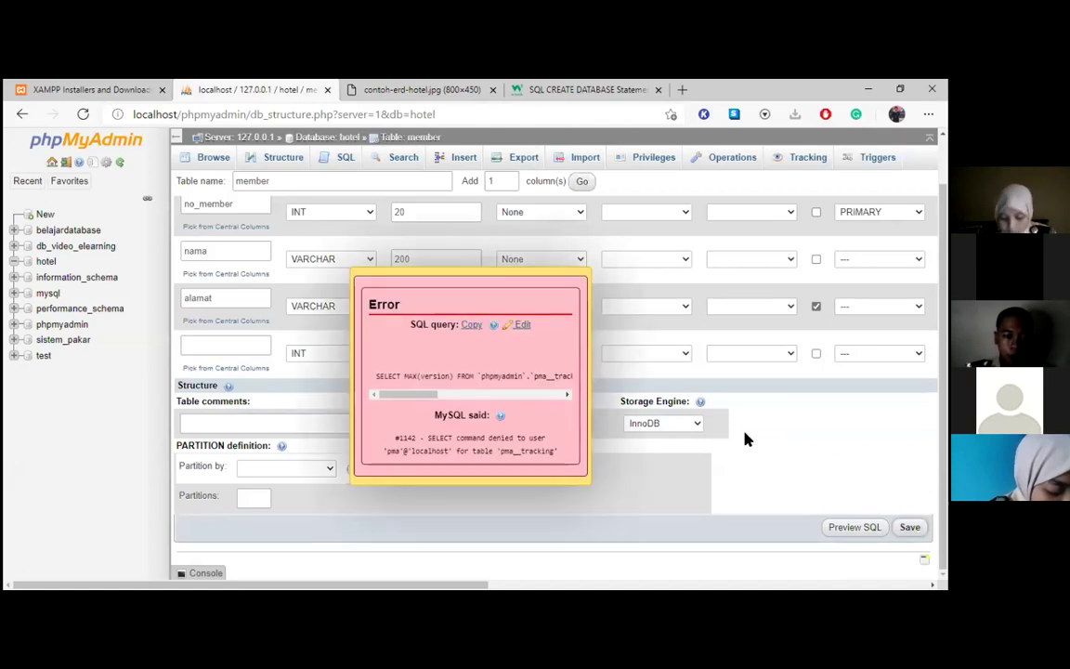
{"action": "left_click", "coordinate": [516, 383]}
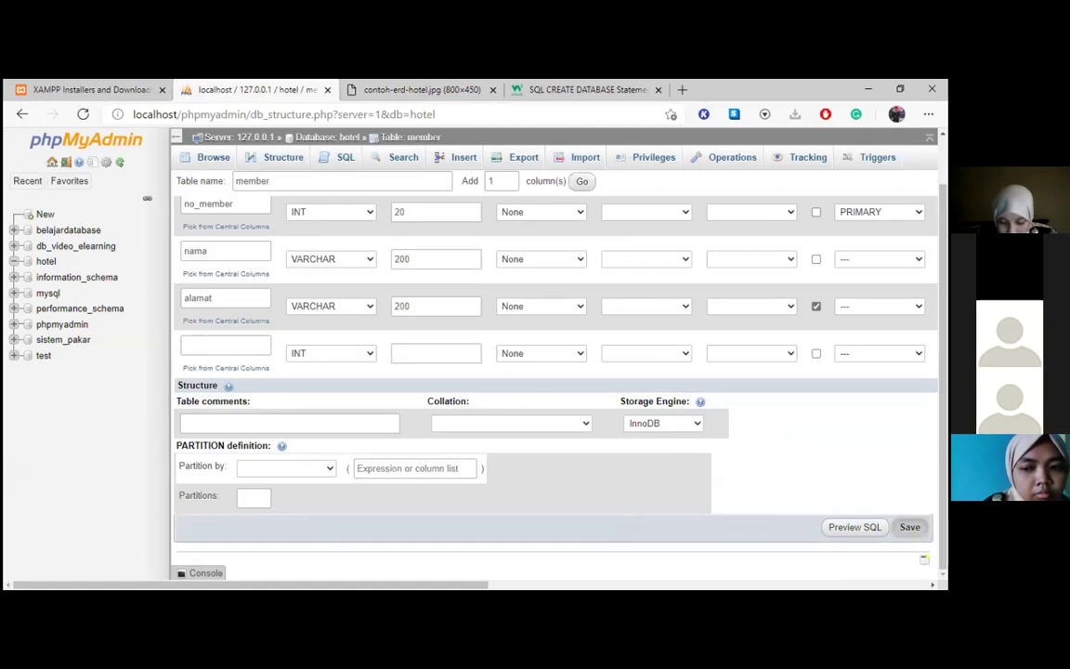
{"action": "left_click", "coordinate": [909, 526]}
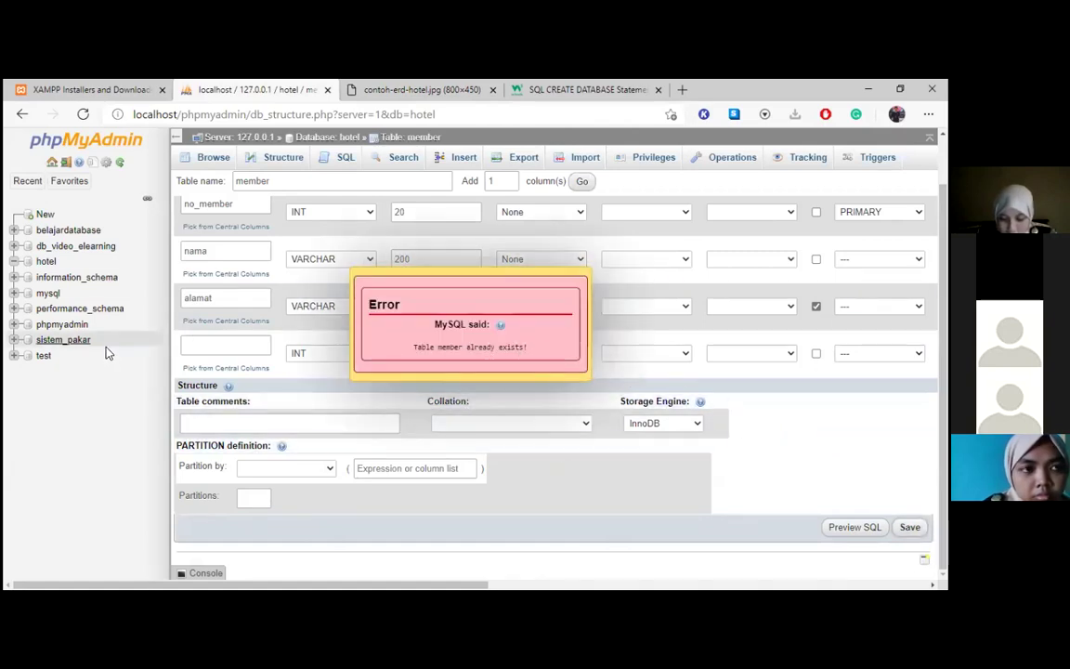
Reload phpMyAdmin and open the hotel database's structure, dismissing the error notifications
{"action": "left_click", "coordinate": [82, 113]}
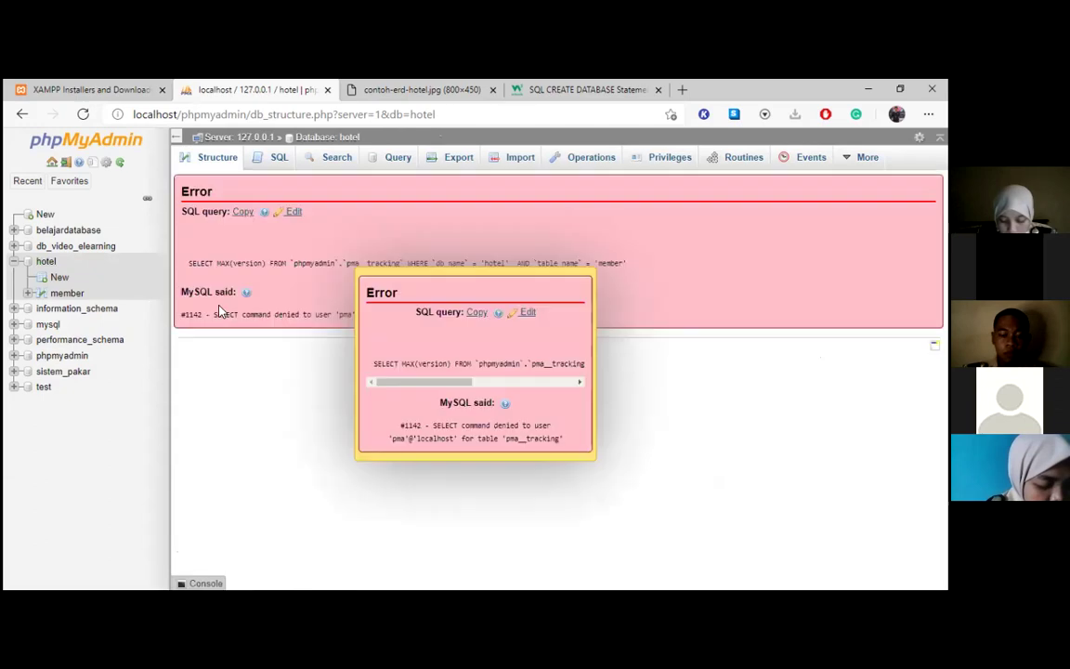
{"action": "left_click", "coordinate": [469, 319]}
{"action": "left_click", "coordinate": [42, 264]}
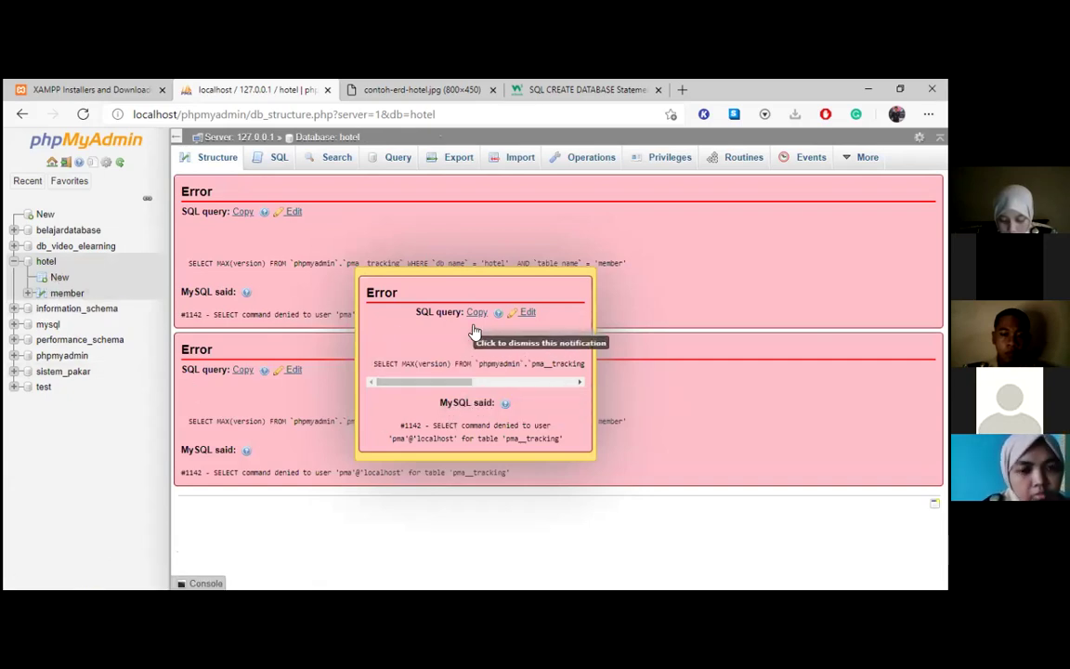
{"action": "left_click_drag", "start_coordinate": [466, 390], "coordinate": [573, 394]}
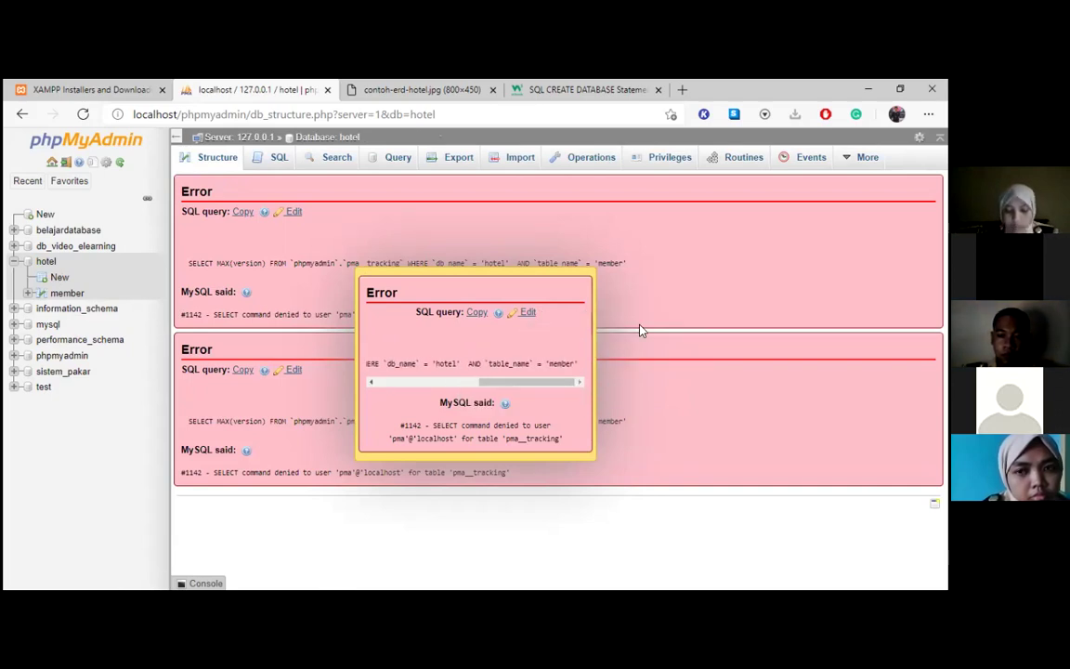
{"action": "left_click", "coordinate": [476, 317]}
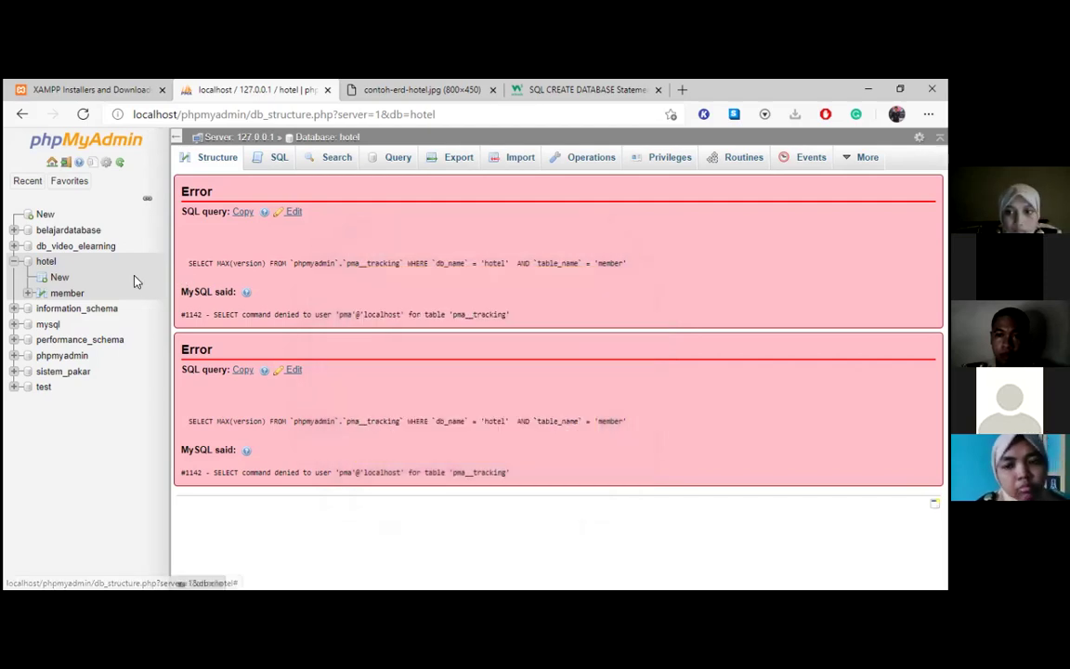
Start a new table in the hotel database and name it pegawai, following the ERD's pegawai entity
{"action": "left_click", "coordinate": [59, 279]}
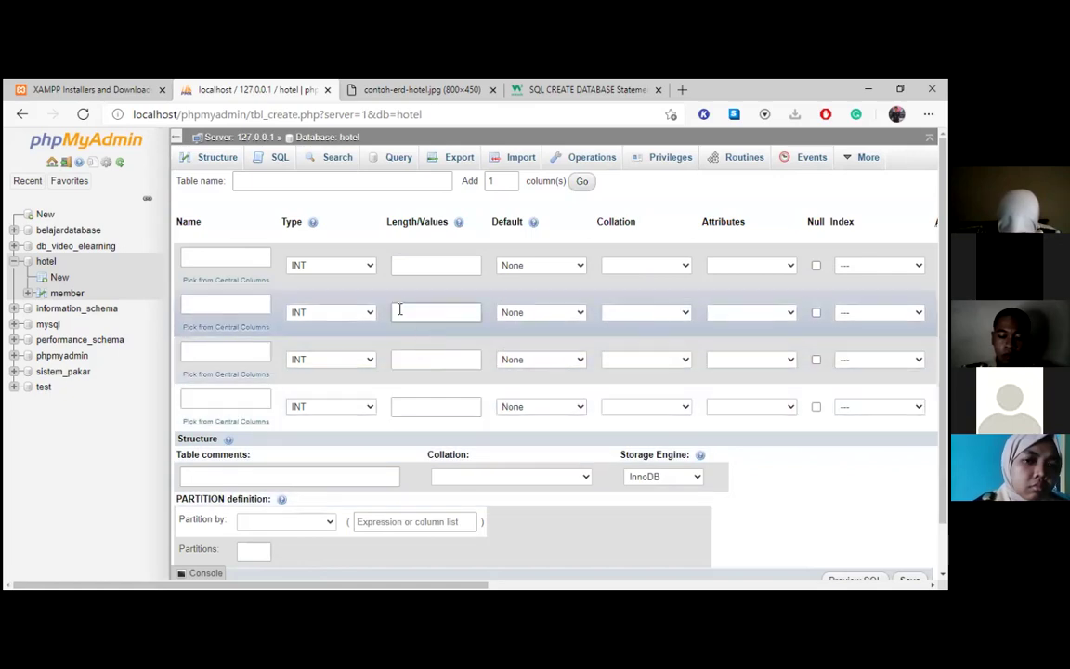
{"action": "left_click", "coordinate": [265, 184]}
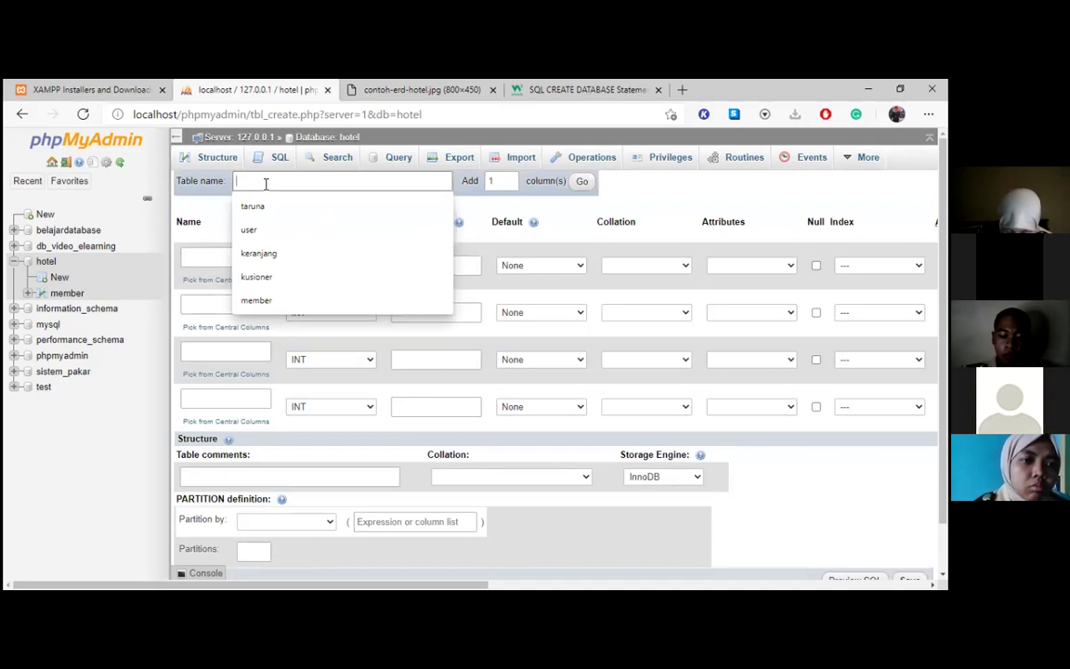
{"action": "left_click", "coordinate": [381, 90]}
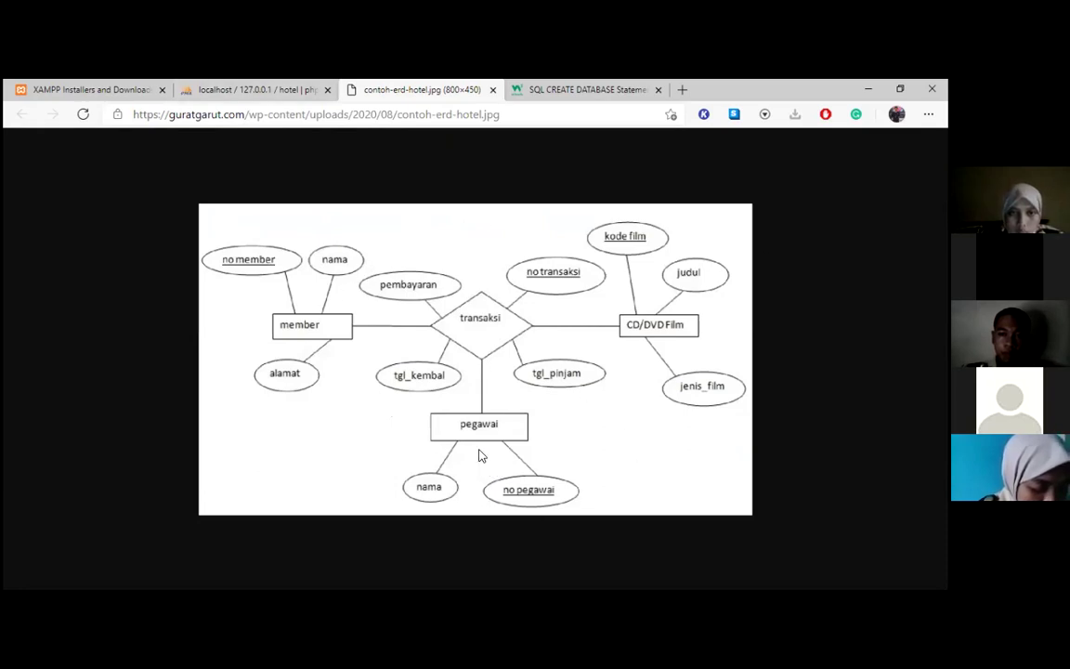
{"action": "left_click", "coordinate": [232, 90]}
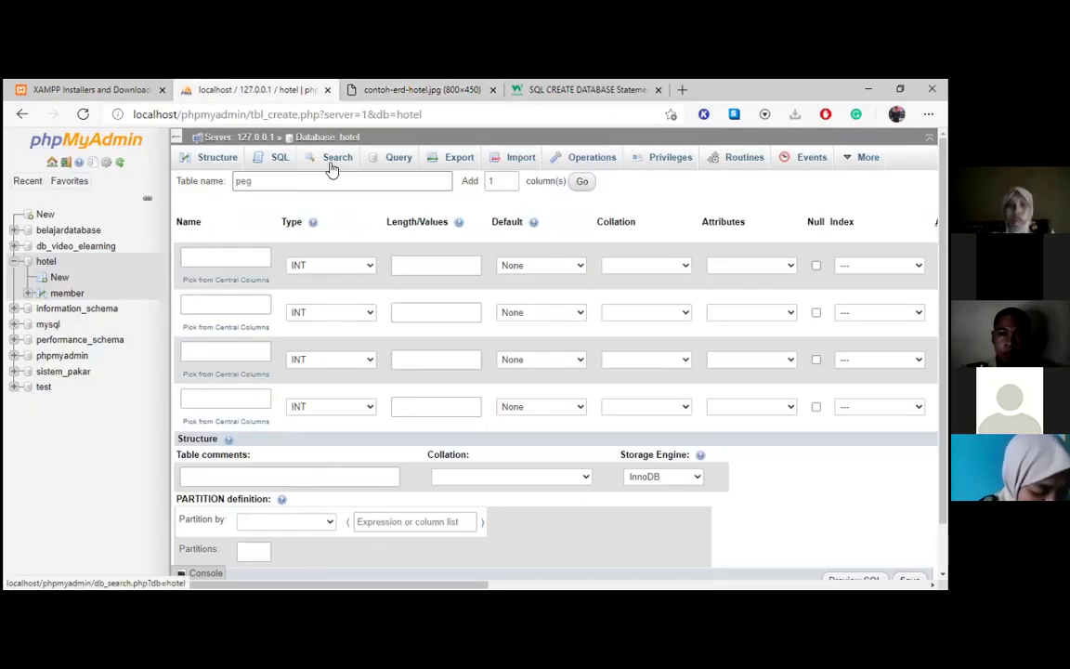
{"action": "type", "text": "awai"}
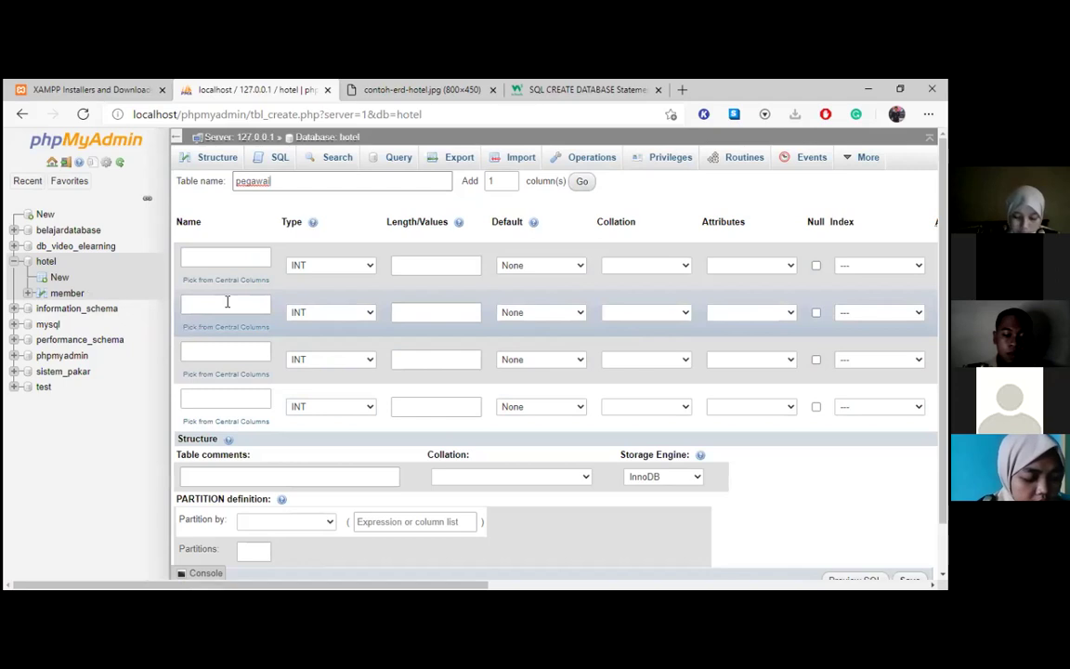
Name the pegawai table's first column no_pegawai
{"action": "left_click", "coordinate": [241, 253]}
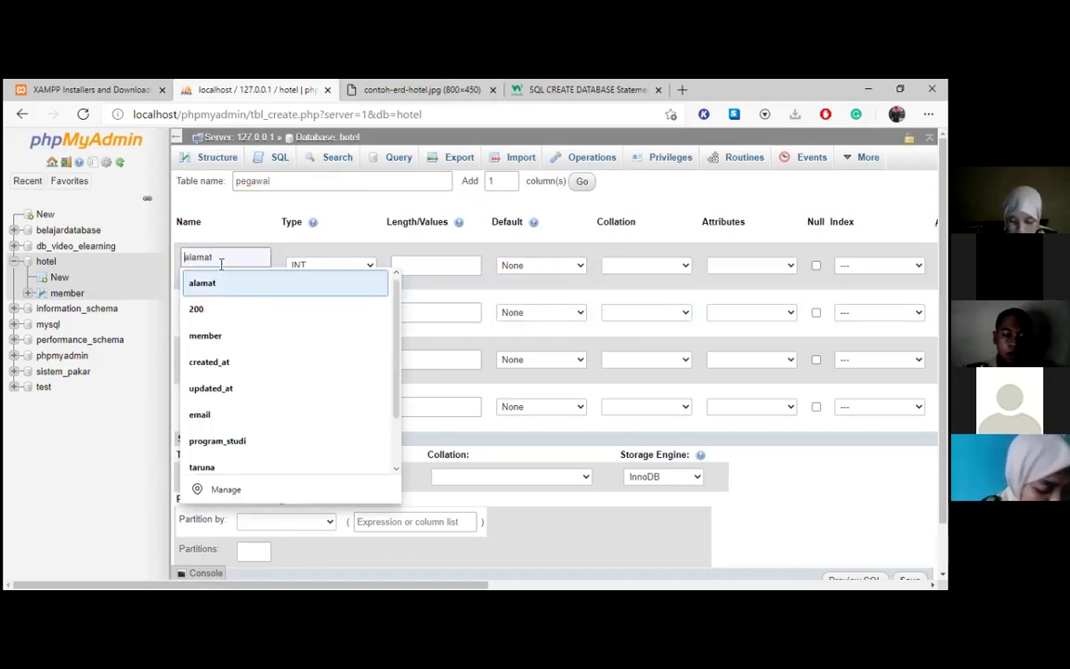
{"action": "type", "text": "no"}
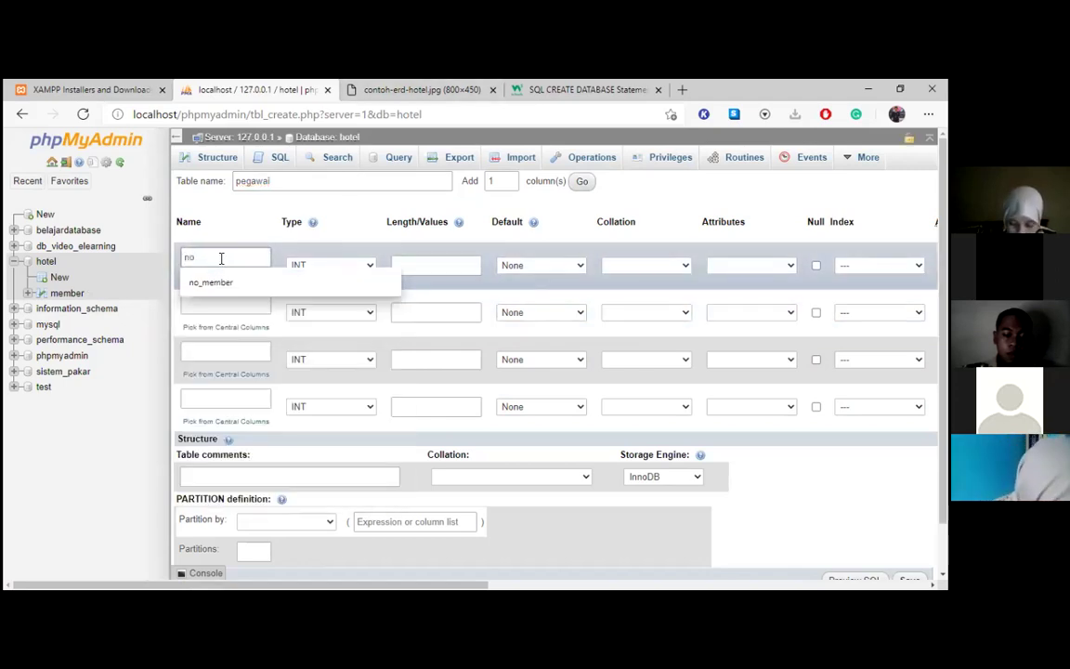
{"action": "type", "text": "_pe"}
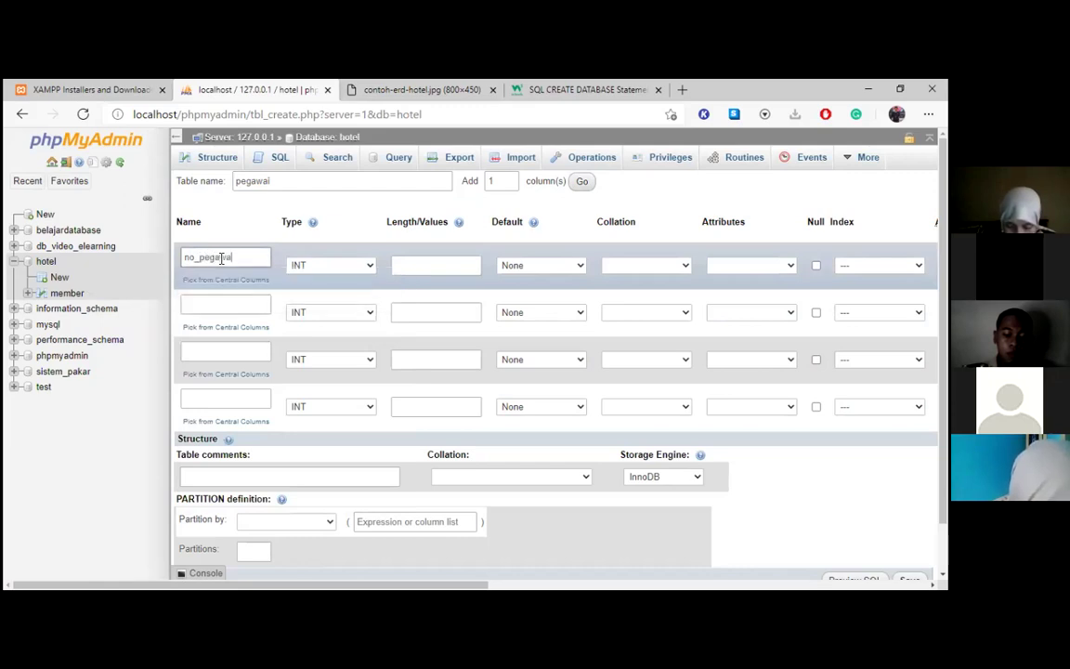
{"action": "type", "text": "gaw"}
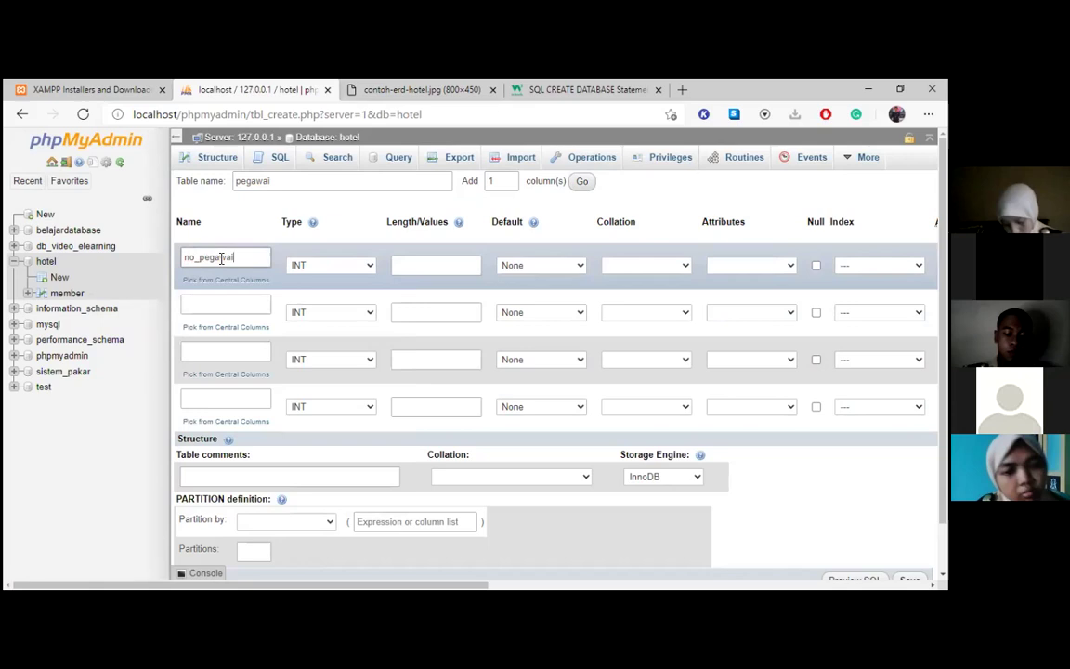
{"action": "type", "text": "ai"}
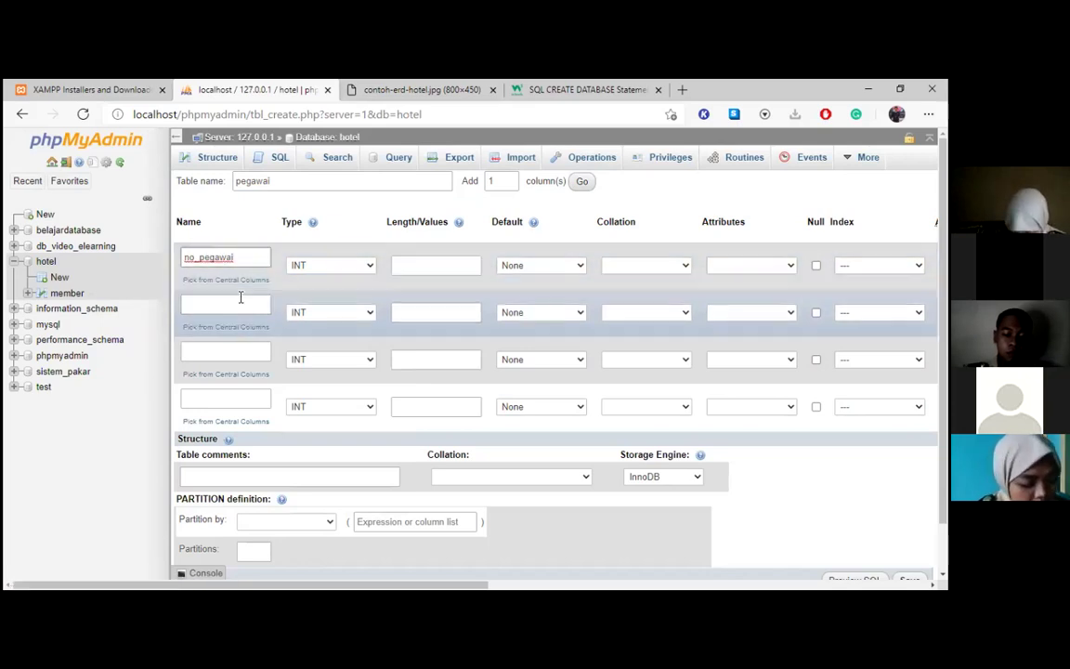
Set the no_pegawai column's type to VARCHAR with a length of 20
{"action": "left_click", "coordinate": [311, 266]}
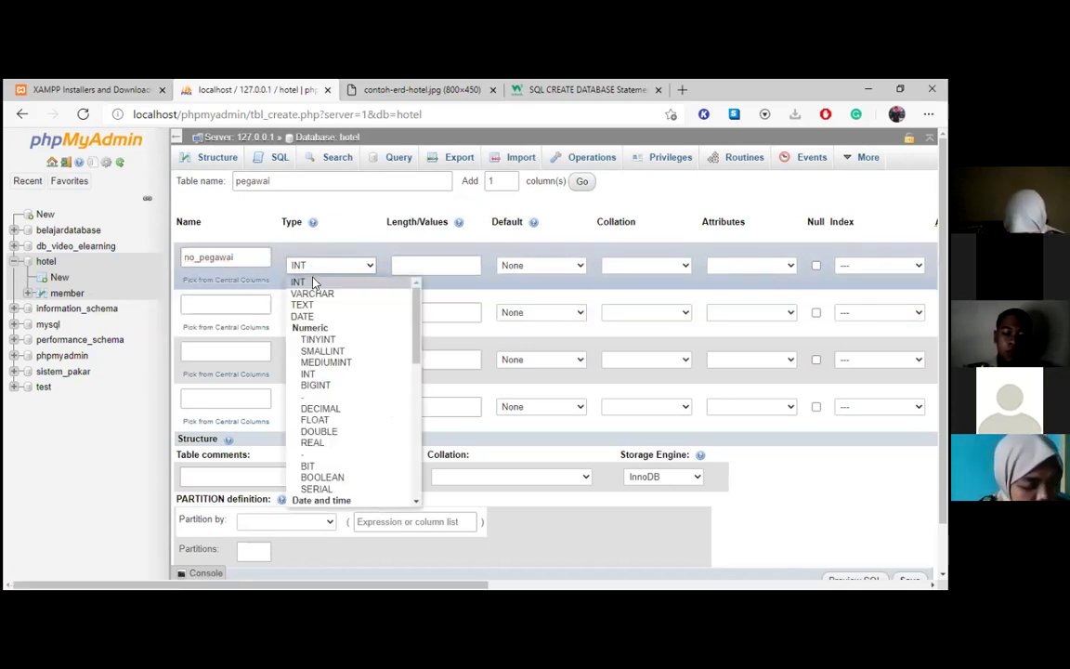
{"action": "left_click", "coordinate": [313, 283]}
{"action": "left_click", "coordinate": [337, 271]}
{"action": "left_click", "coordinate": [332, 292]}
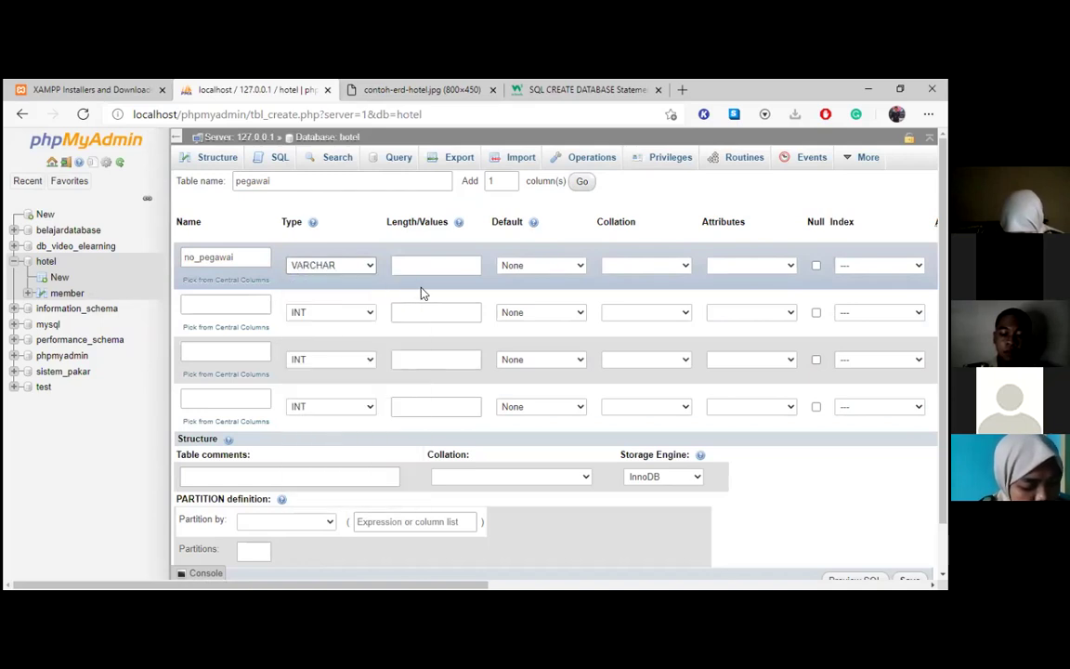
{"action": "left_click", "coordinate": [421, 264]}
{"action": "type", "text": "20"}
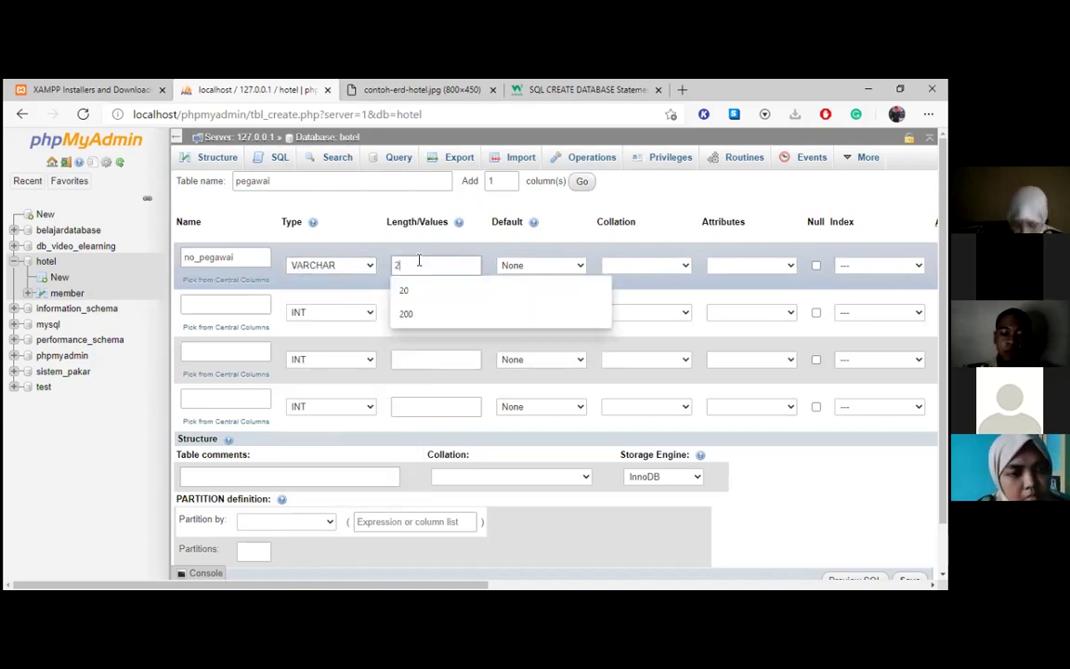
{"action": "left_click", "coordinate": [413, 291]}
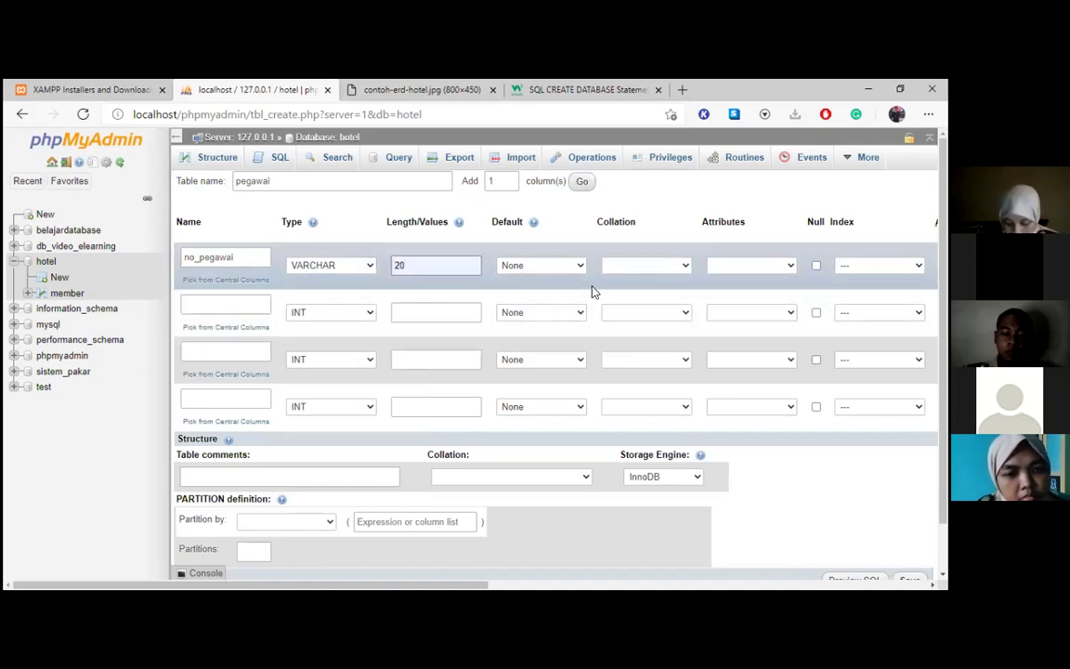
Make no_pegawai the primary key of the pegawai table, leaving the index size blank
{"action": "left_click", "coordinate": [879, 265]}
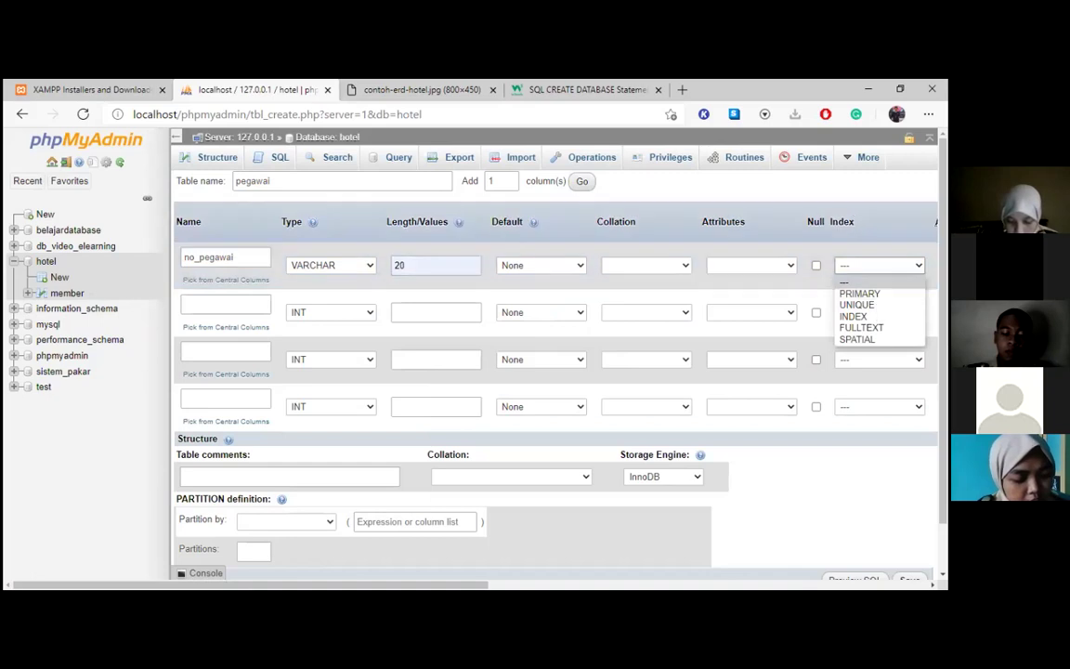
{"action": "left_click", "coordinate": [860, 293]}
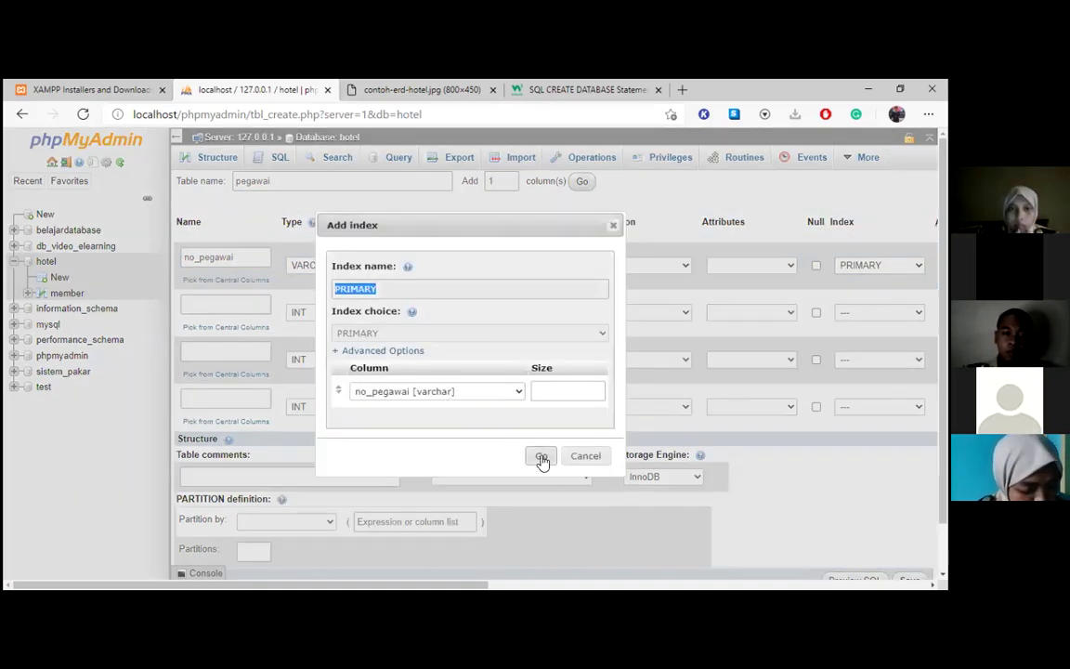
{"action": "left_click", "coordinate": [543, 458]}
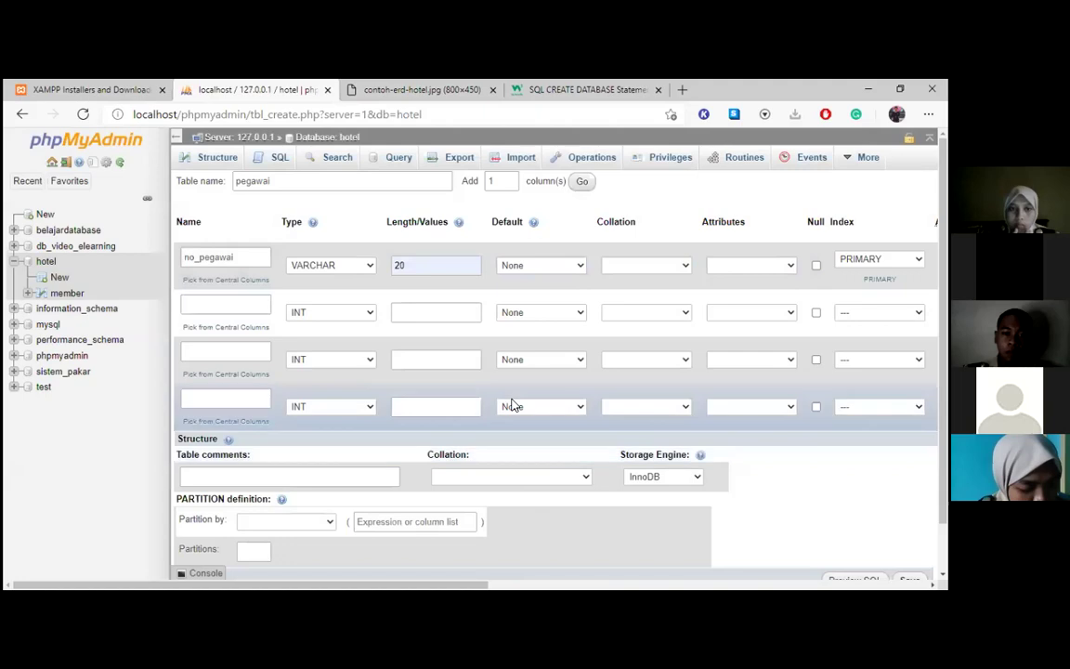
Check the pegawai attributes in the ERD and name the table's second column nama_pegawai
{"action": "left_click", "coordinate": [197, 305]}
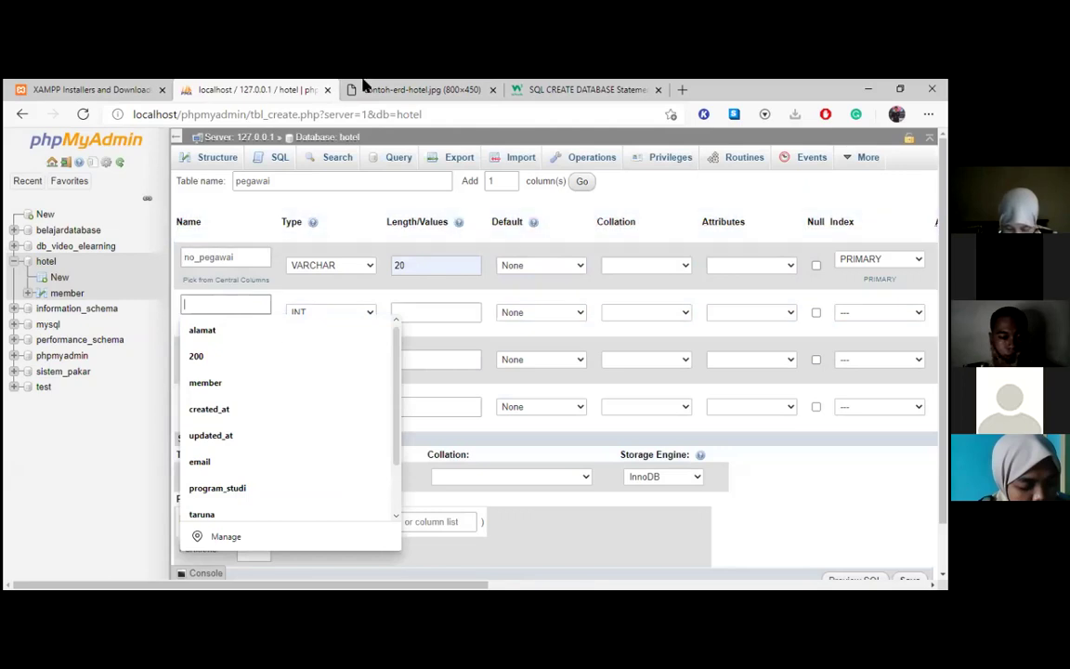
{"action": "left_click", "coordinate": [365, 86]}
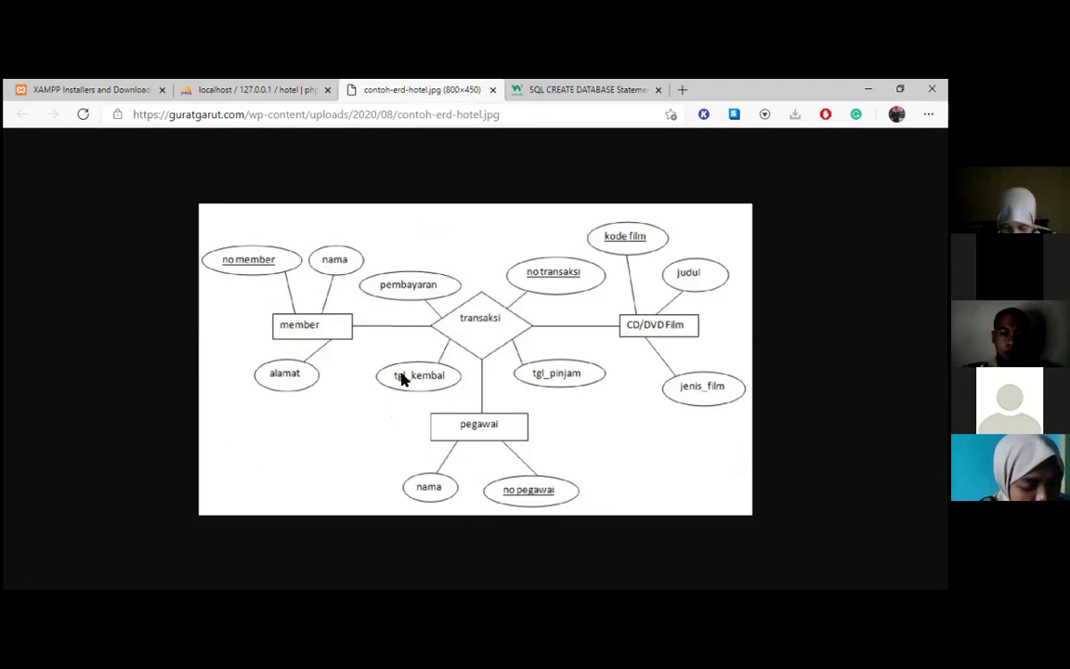
{"action": "left_click", "coordinate": [267, 91]}
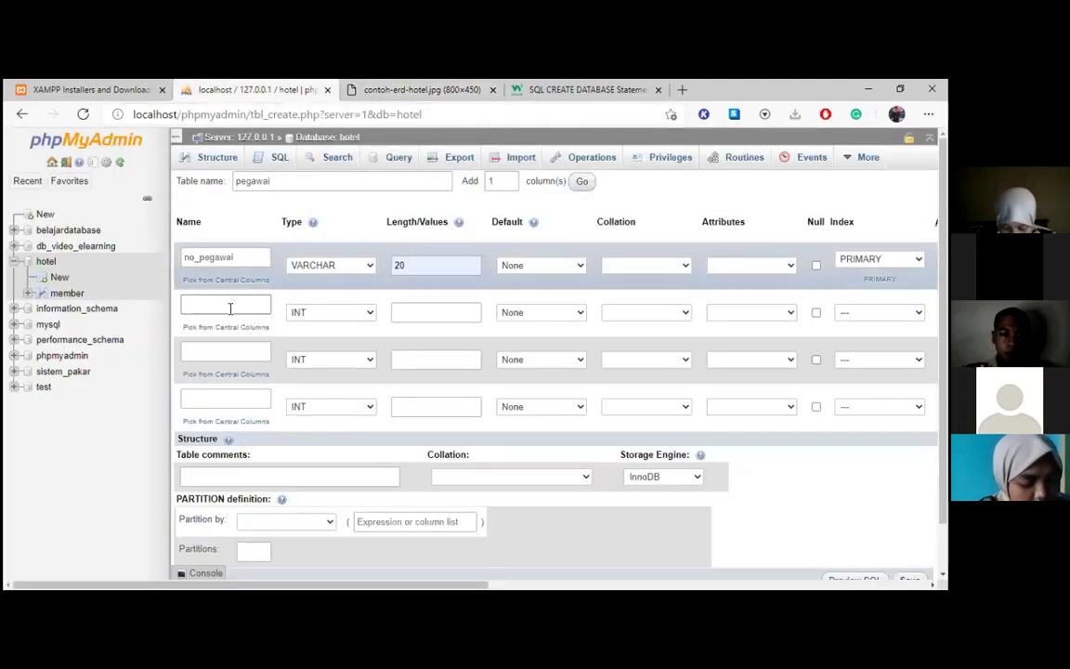
{"action": "left_click", "coordinate": [230, 307]}
{"action": "type", "text": "nama"}
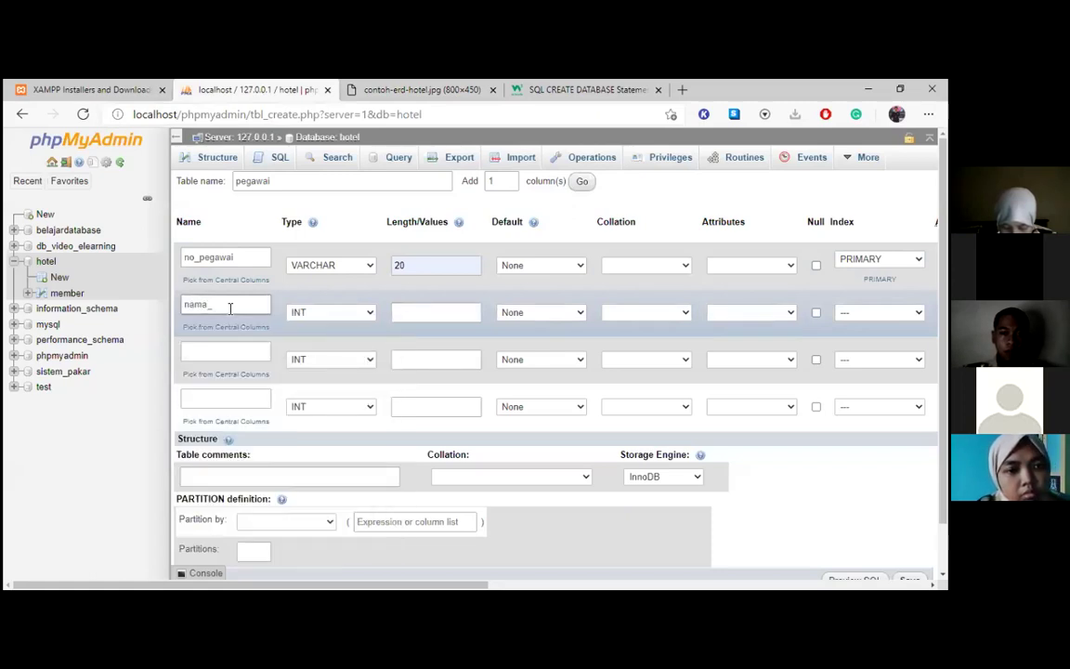
{"action": "type", "text": "_peg"}
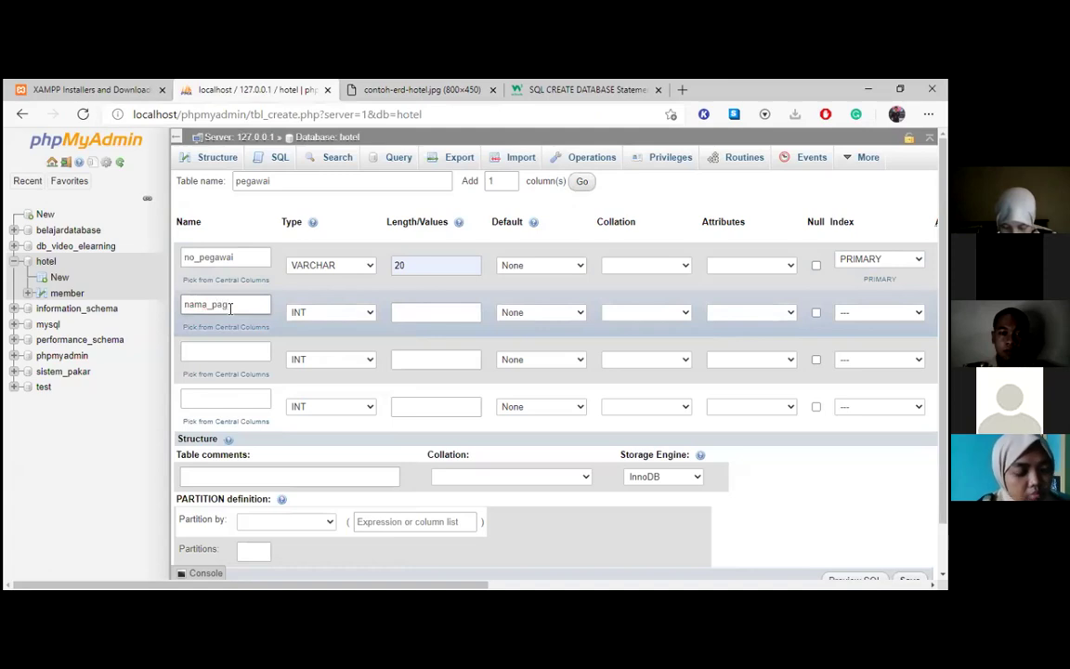
{"action": "type", "text": "awai"}
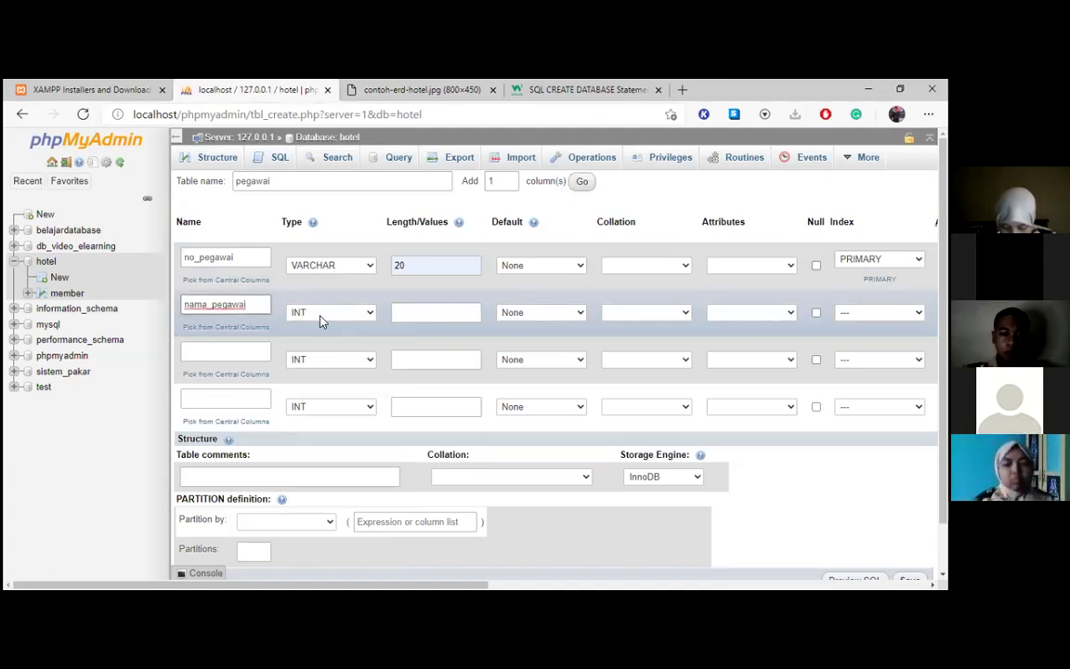
Set the nama_pegawai column's type to VARCHAR with a length of 200
{"action": "left_click", "coordinate": [321, 316]}
{"action": "left_click", "coordinate": [342, 344]}
{"action": "left_click", "coordinate": [401, 314]}
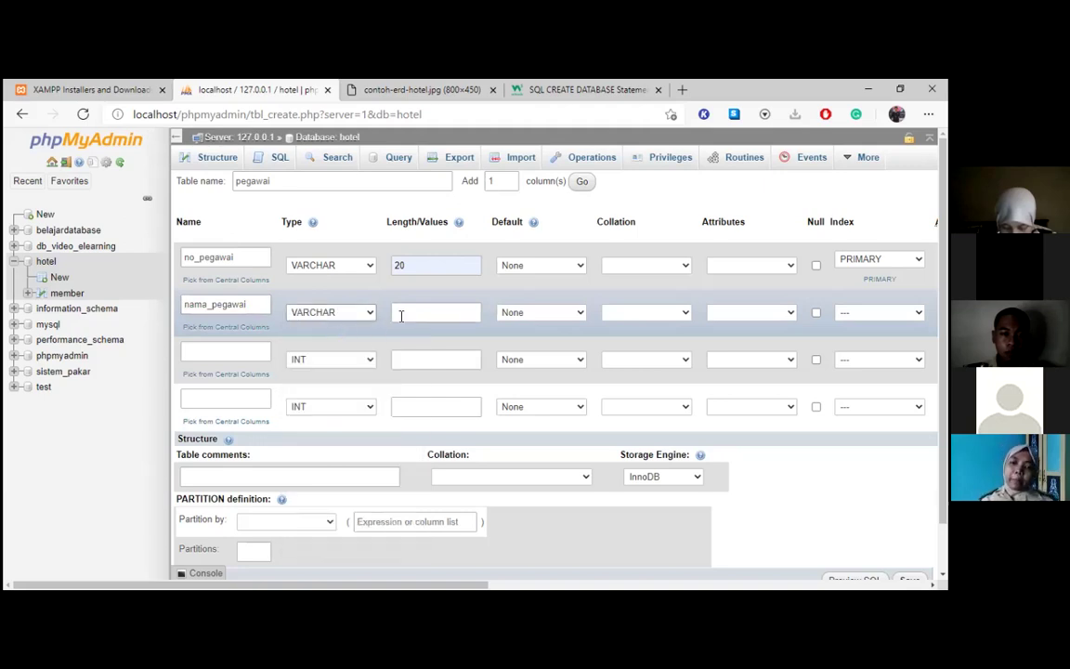
{"action": "type", "text": "200"}
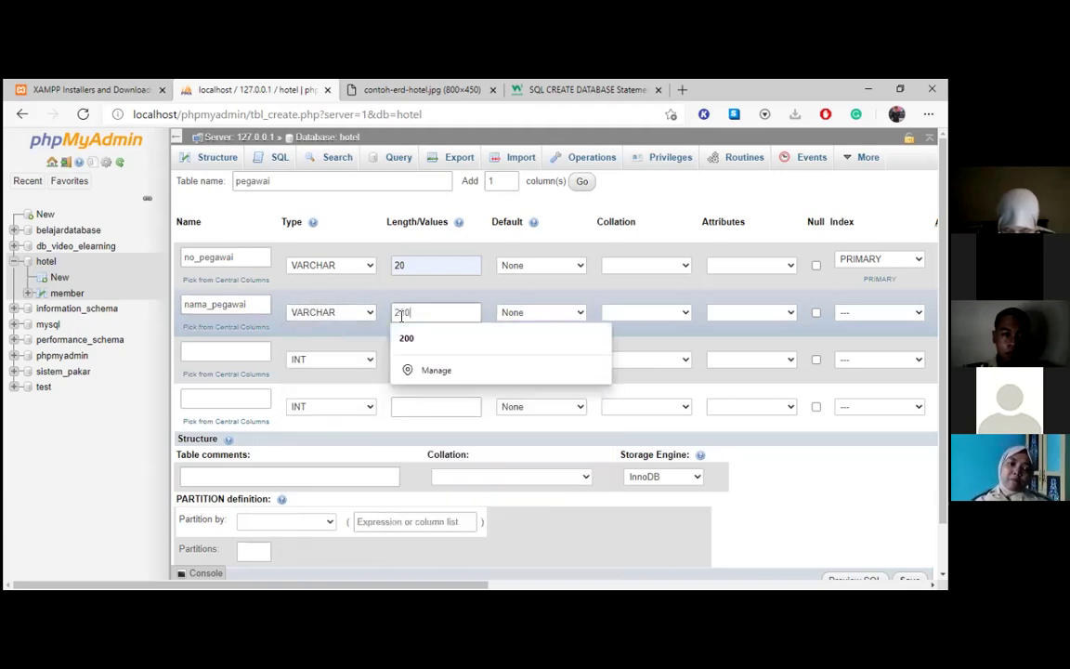
{"action": "left_click", "coordinate": [780, 497]}
Compare the pegawai columns with the ERD and save the table, leaving the last two column rows blank
{"action": "scroll", "coordinate": [594, 367], "scroll_direction": "down", "scroll_amount": 1}
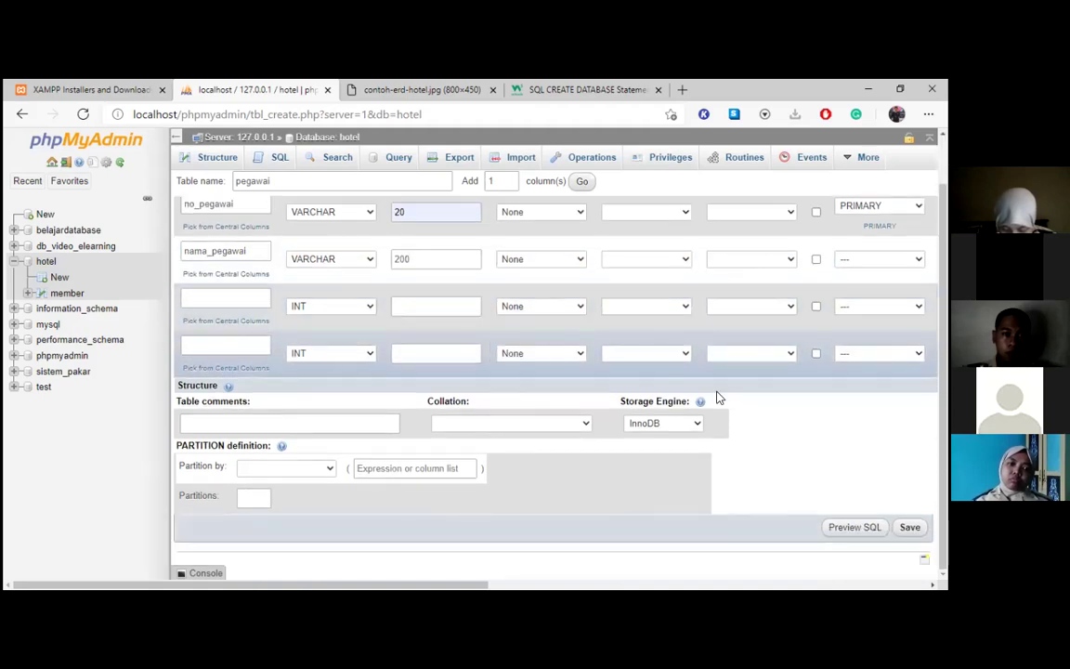
{"action": "left_click", "coordinate": [448, 85]}
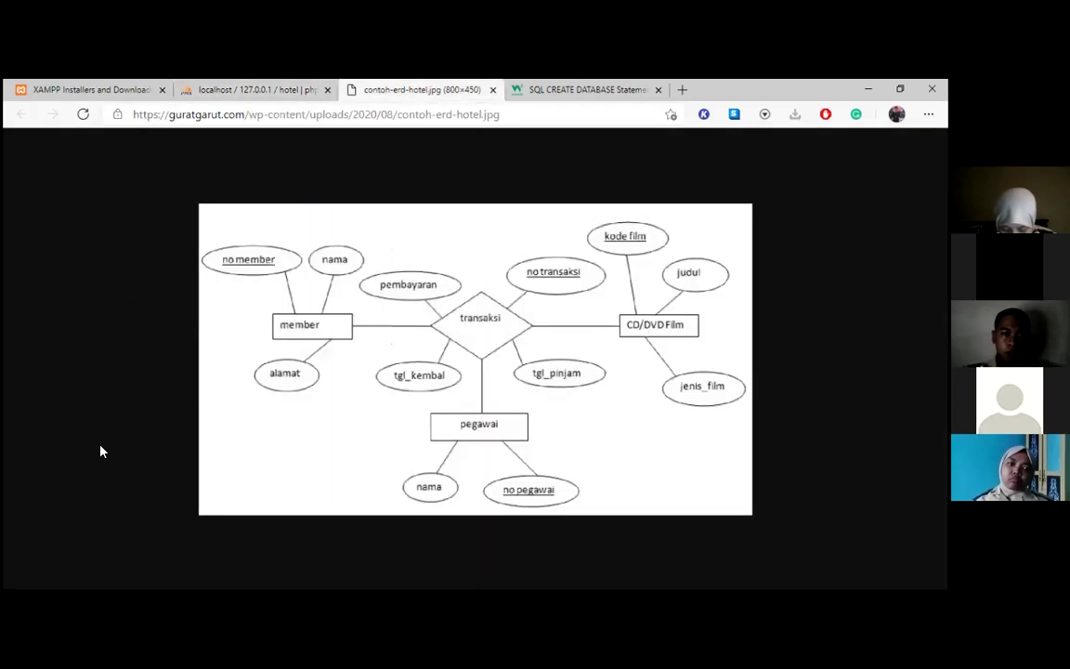
{"action": "left_click", "coordinate": [225, 87]}
{"action": "scroll", "coordinate": [548, 372], "scroll_direction": "down", "scroll_amount": 1}
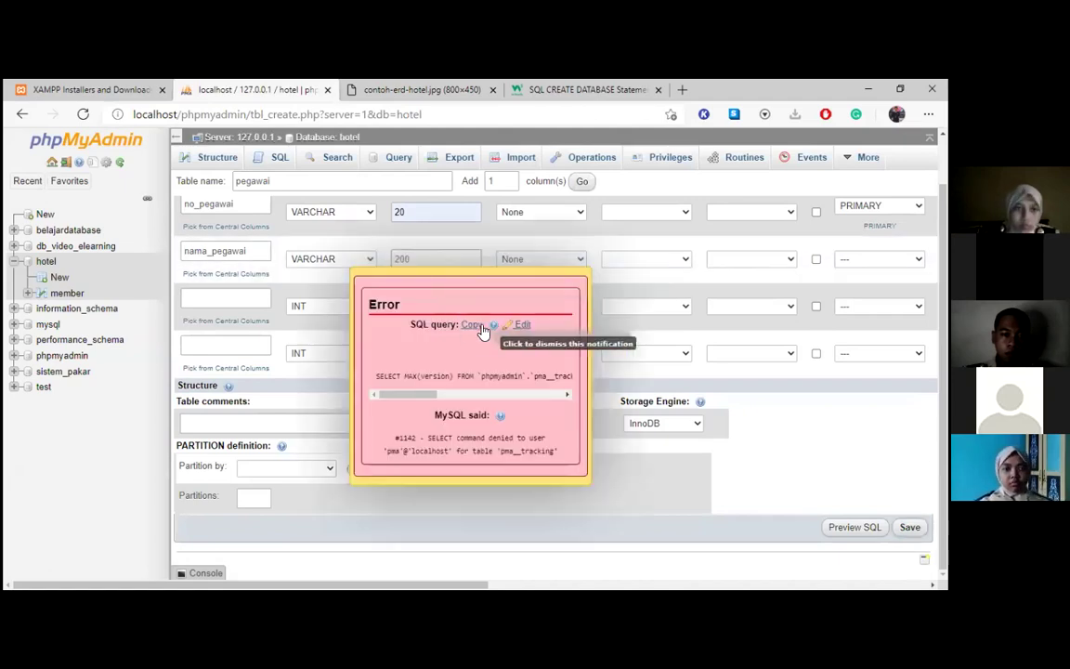
{"action": "left_click", "coordinate": [506, 333]}
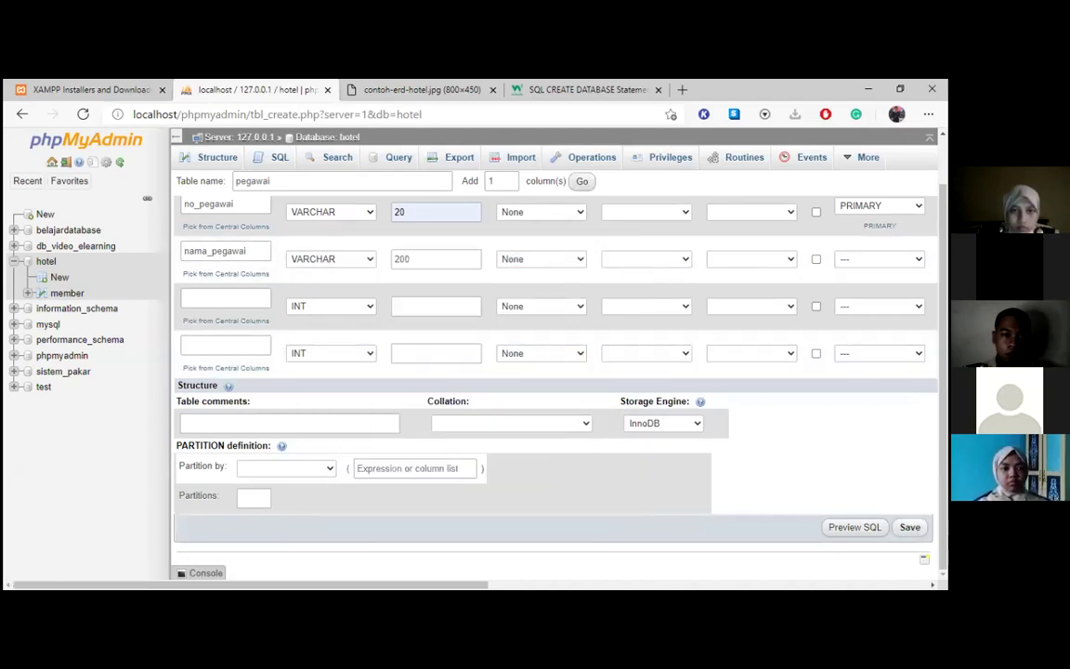
{"action": "key", "text": "Return"}
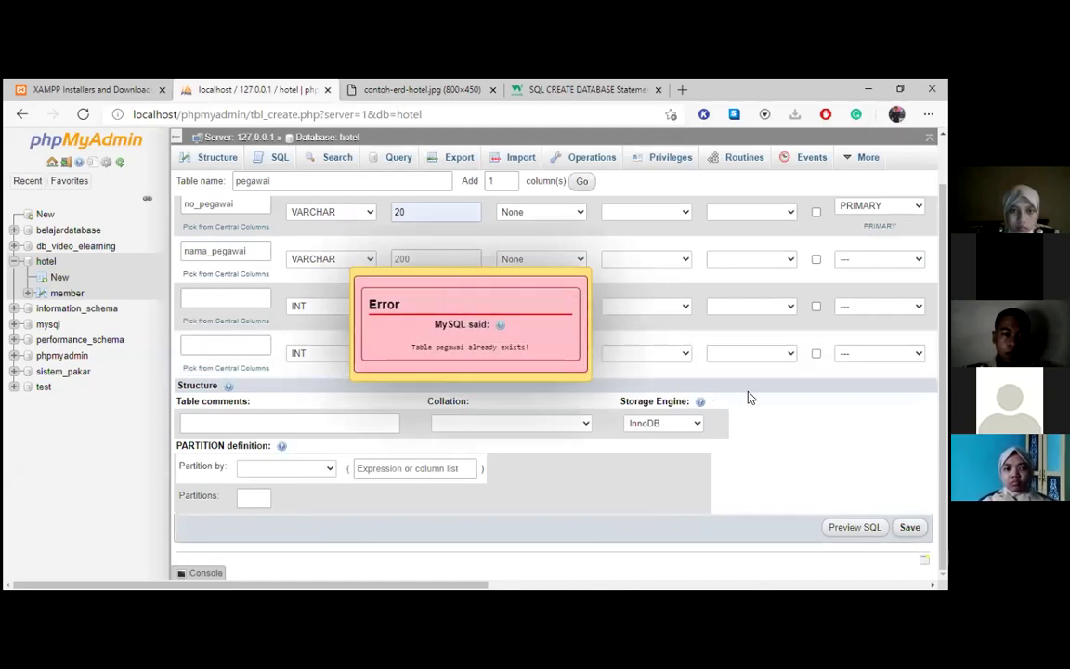
Reload the page, dismiss the error notification and open the hotel database's structure
{"action": "left_click", "coordinate": [83, 113]}
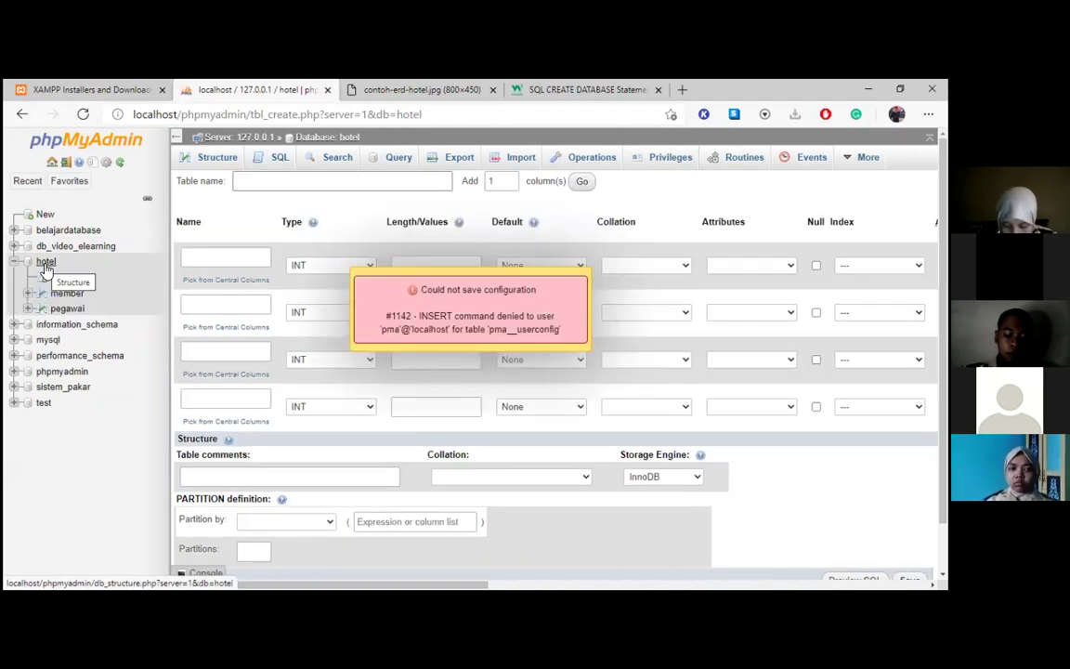
{"action": "left_click", "coordinate": [495, 302]}
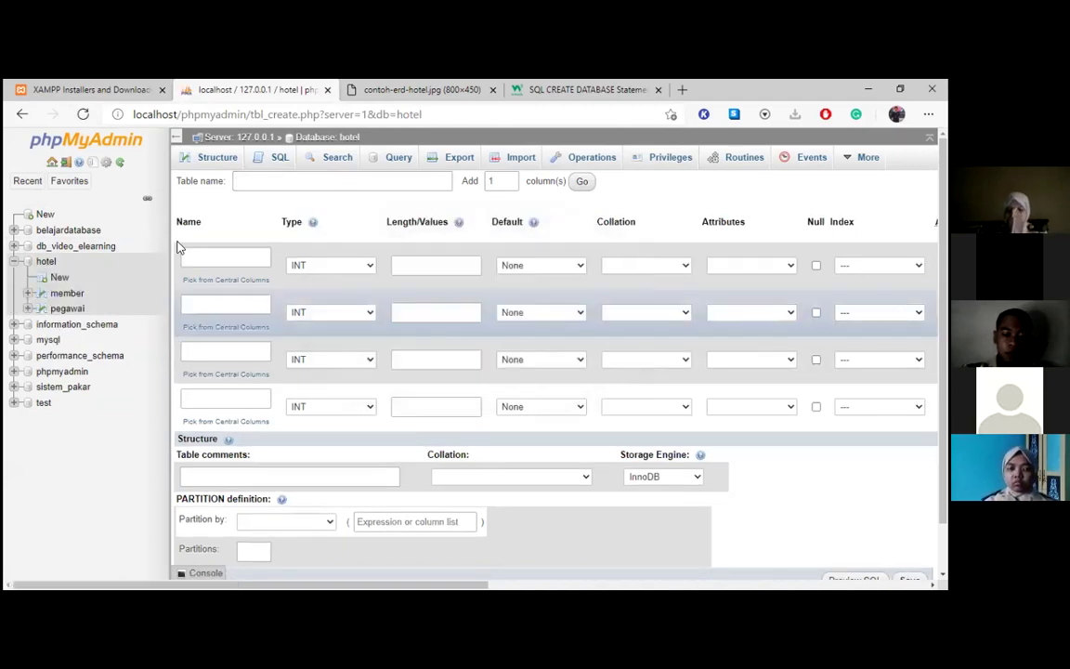
{"action": "left_click", "coordinate": [46, 263]}
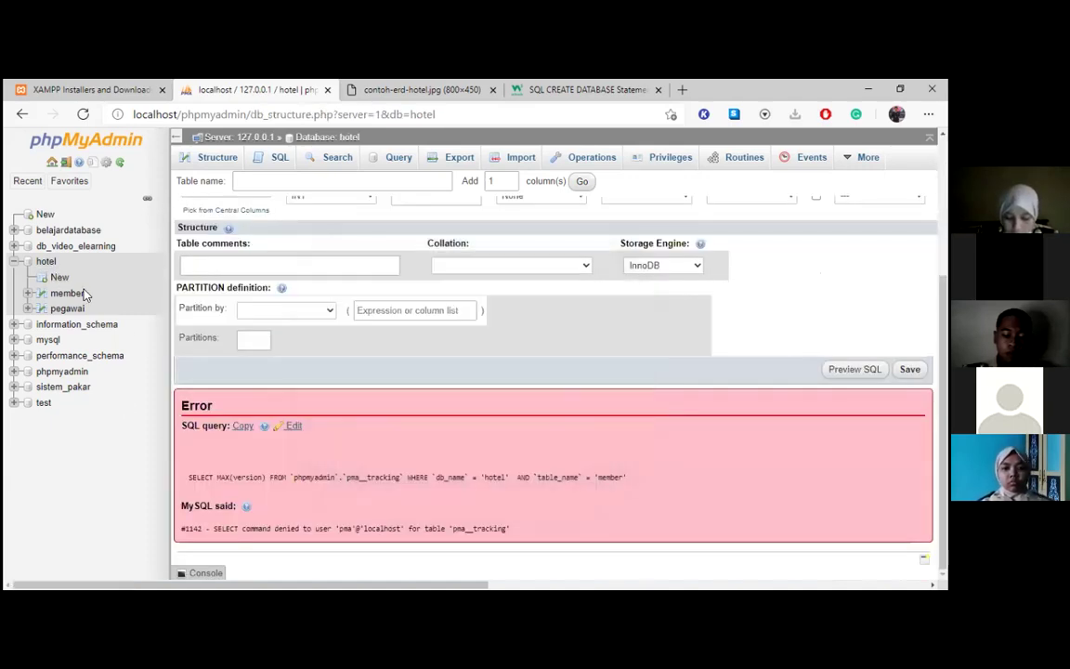
Start another new table in the hotel database and name it cd_dvd_film, after the ERD's CD/DVD Film entity
{"action": "left_click", "coordinate": [60, 277]}
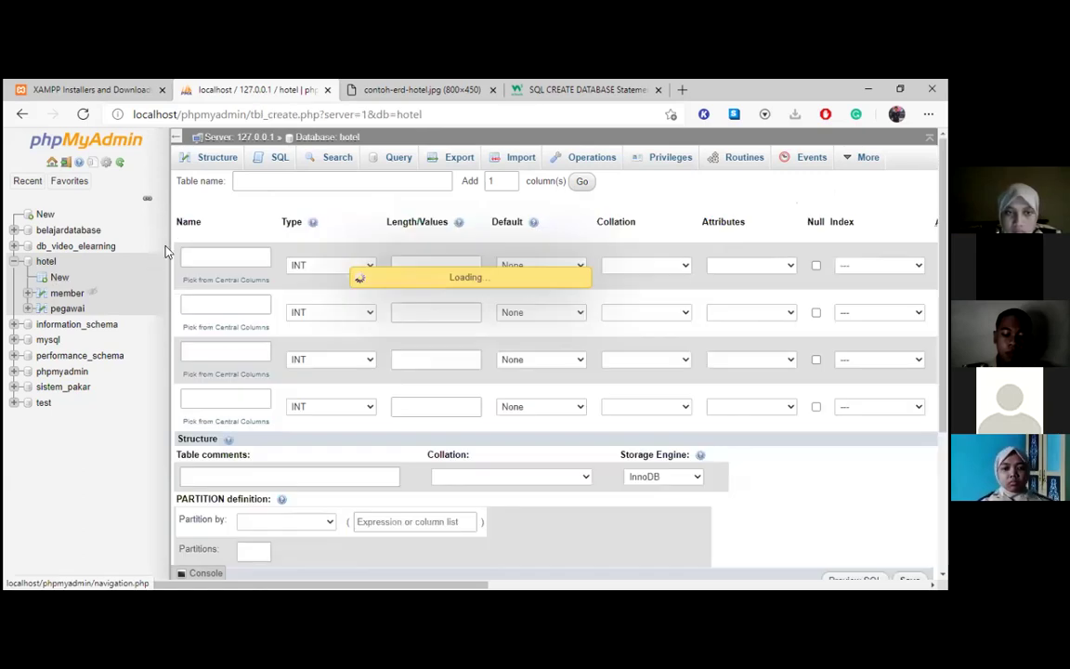
{"action": "left_click", "coordinate": [335, 182]}
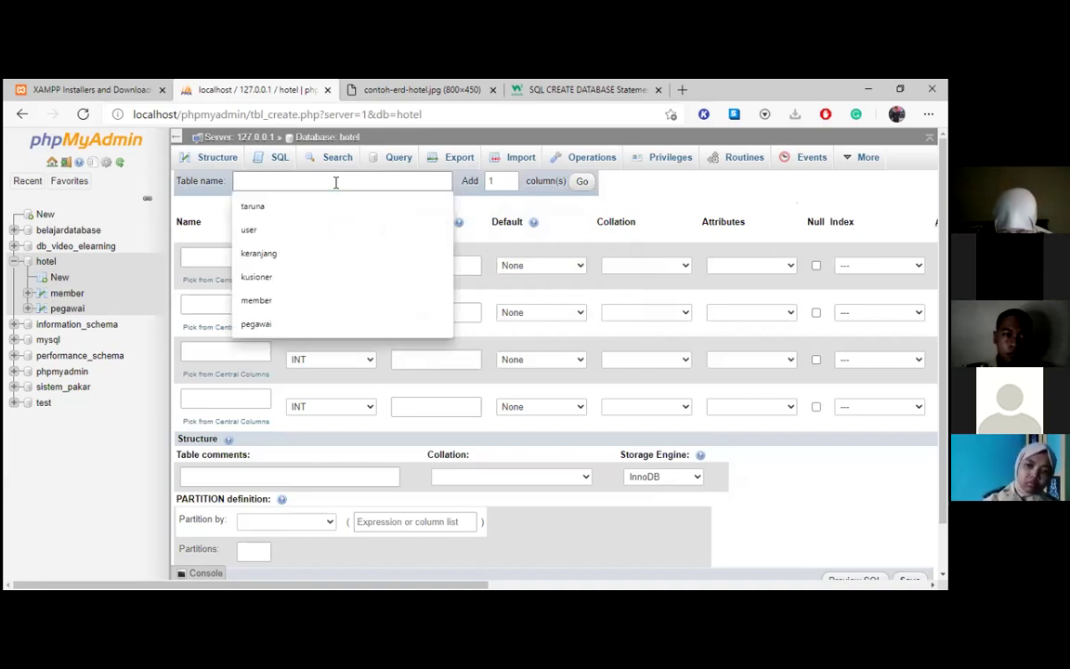
{"action": "left_click", "coordinate": [352, 83]}
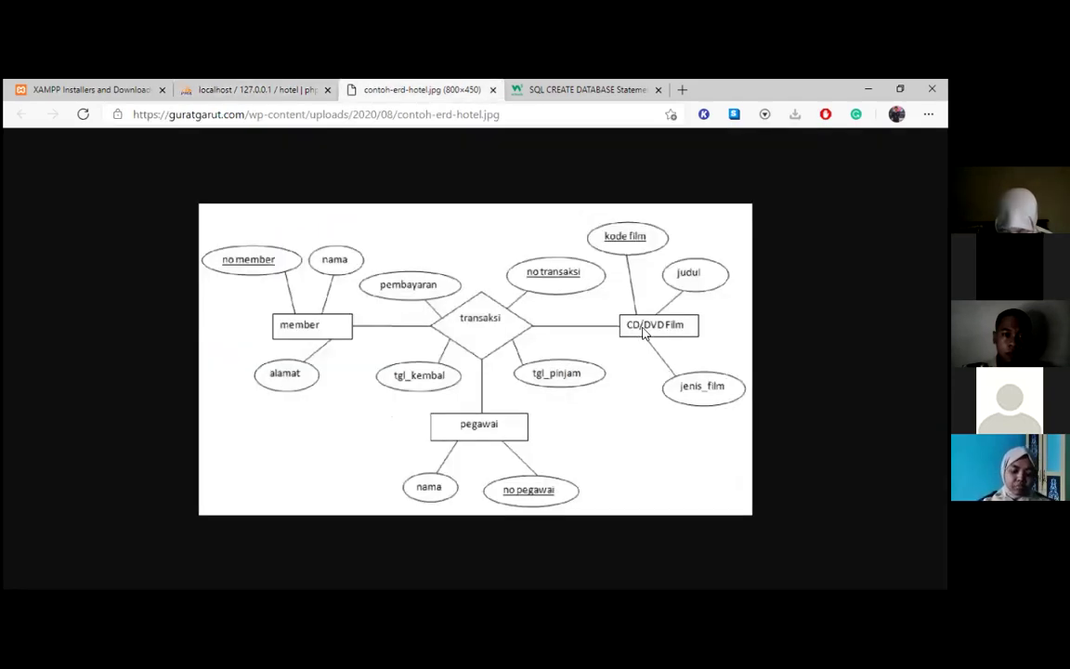
{"action": "left_click", "coordinate": [286, 85]}
{"action": "left_click", "coordinate": [427, 89]}
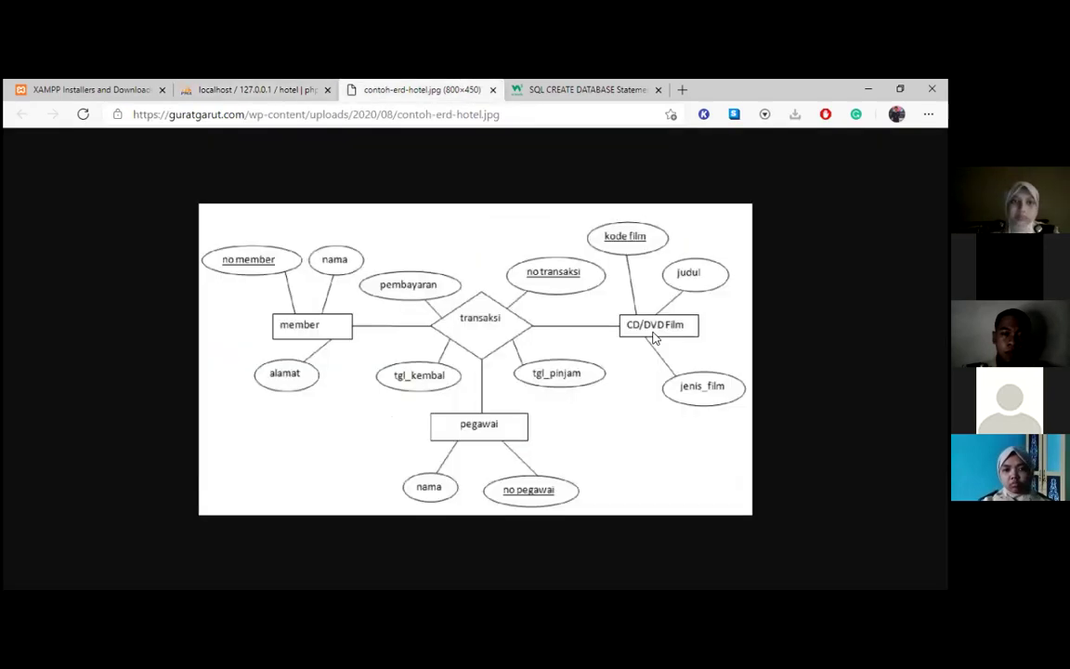
{"action": "left_click", "coordinate": [239, 82]}
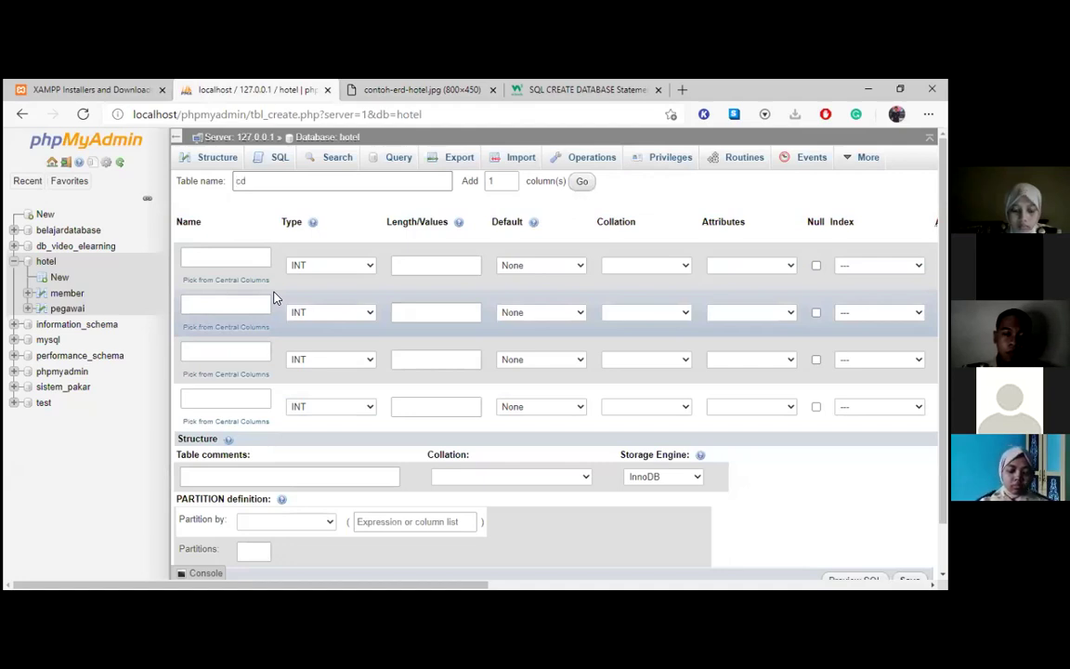
{"action": "type", "text": "dvd"}
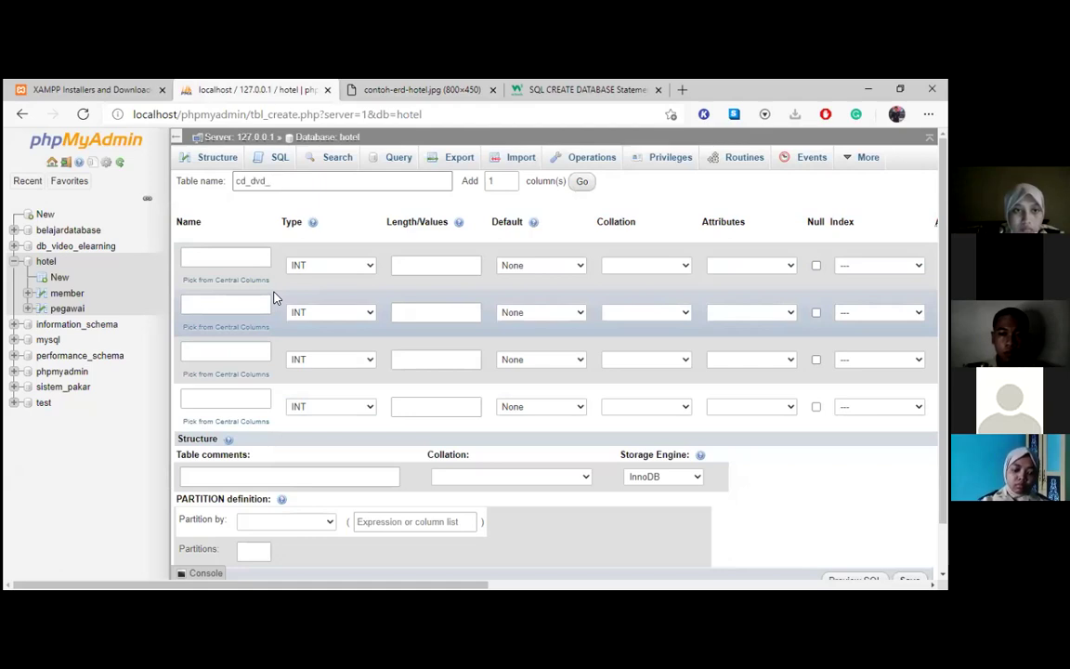
{"action": "type", "text": "_film"}
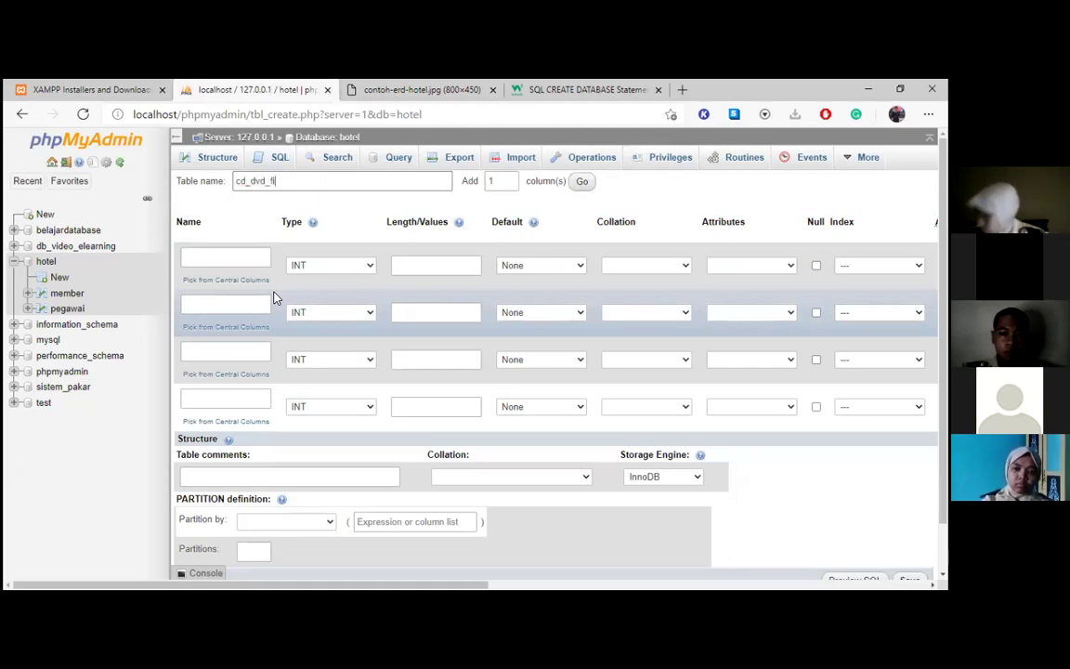
Look up the CD/DVD Film key attribute in the ERD and name the table's first column kode_film
{"action": "left_click", "coordinate": [221, 256]}
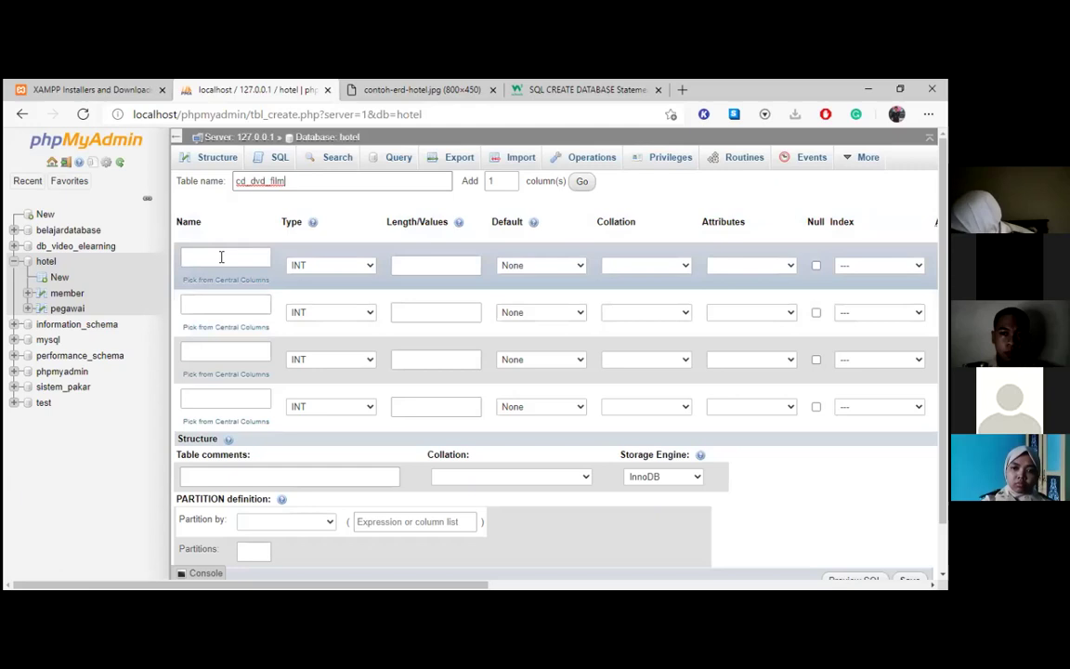
{"action": "left_click", "coordinate": [586, 89]}
{"action": "left_click", "coordinate": [429, 89]}
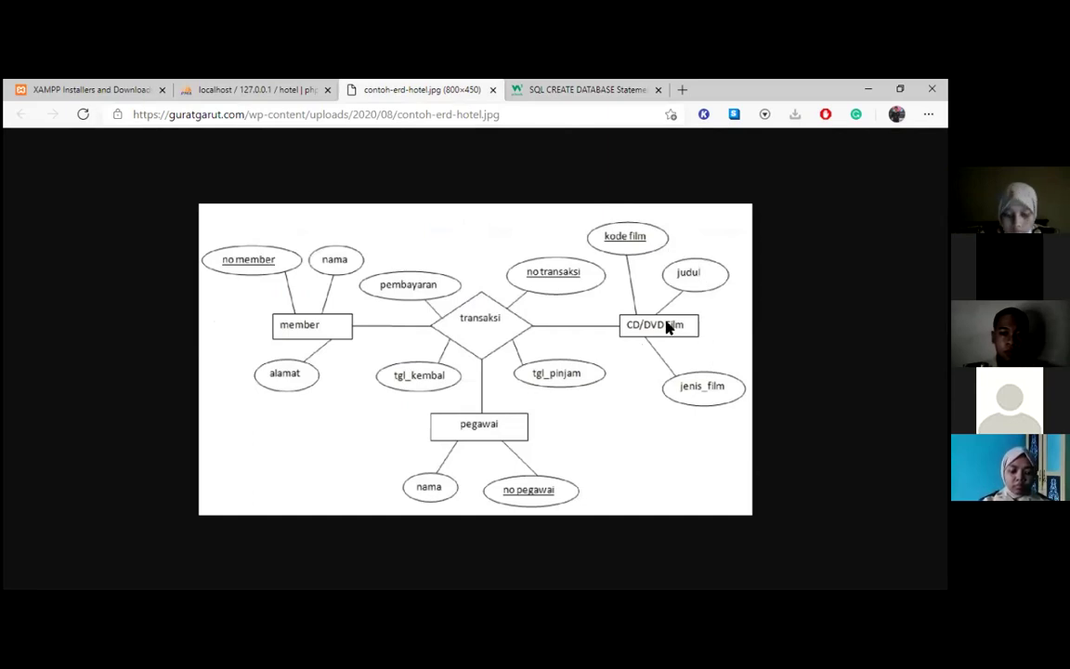
{"action": "left_click", "coordinate": [230, 88]}
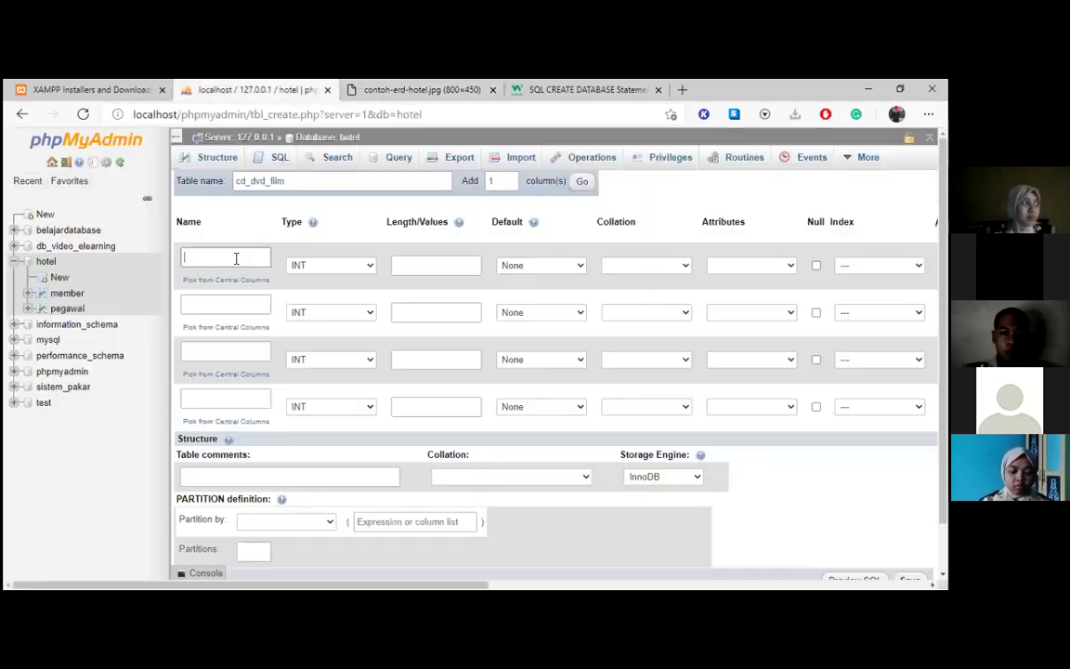
{"action": "left_click", "coordinate": [236, 258]}
{"action": "type", "text": "kode_fi"}
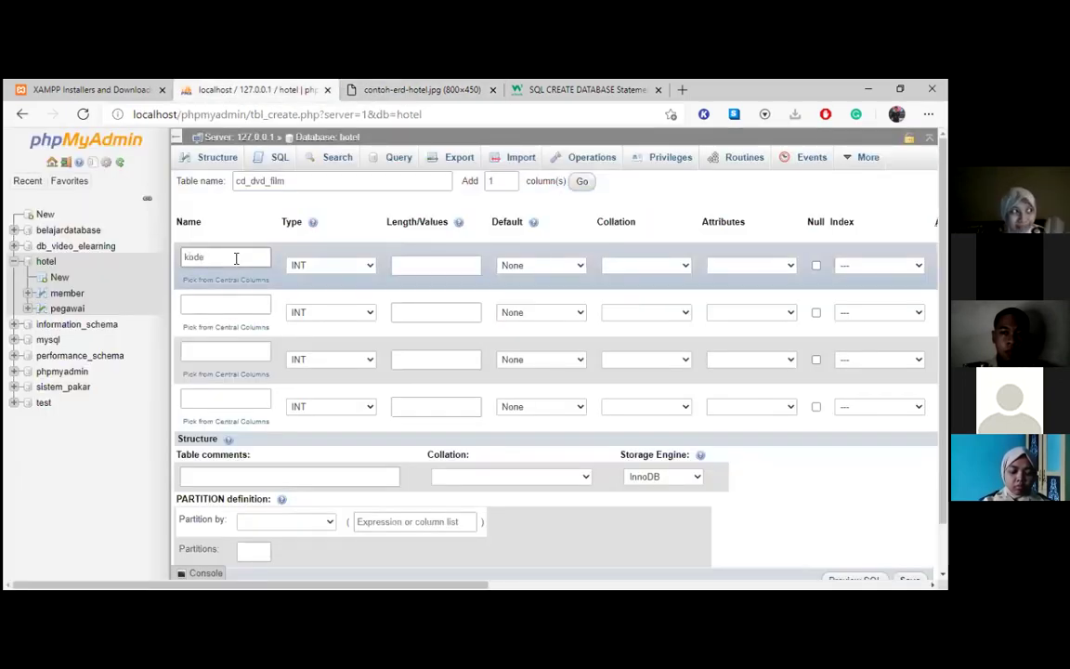
{"action": "type", "text": "lm"}
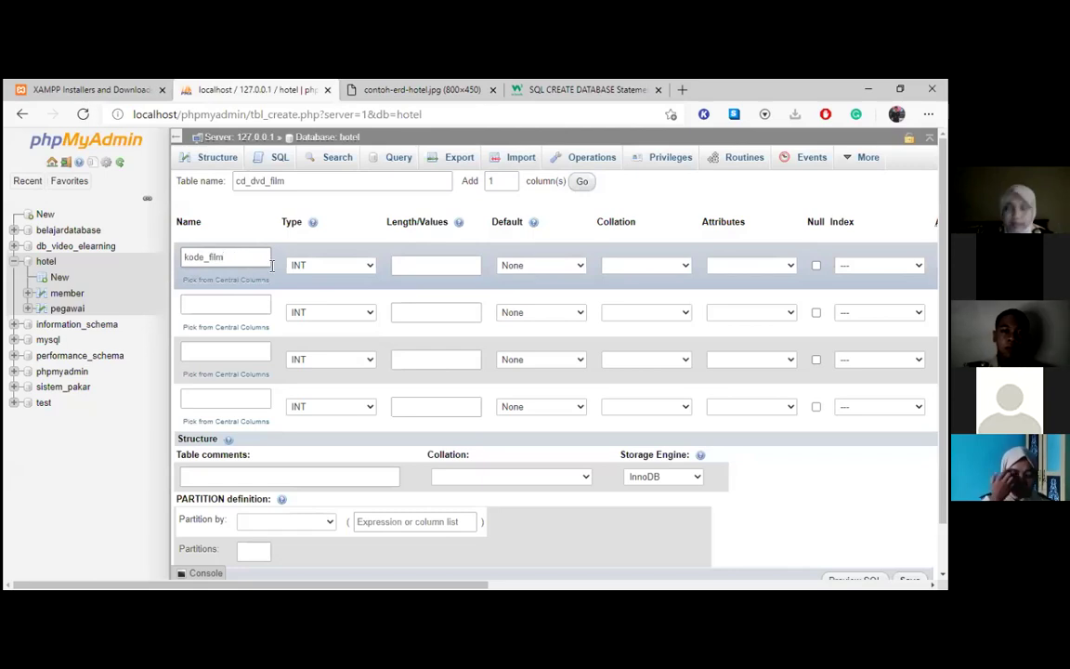
Set the kode_film column to VARCHAR with a length of 20 and make it the primary key
{"action": "left_click", "coordinate": [305, 267]}
{"action": "left_click", "coordinate": [313, 293]}
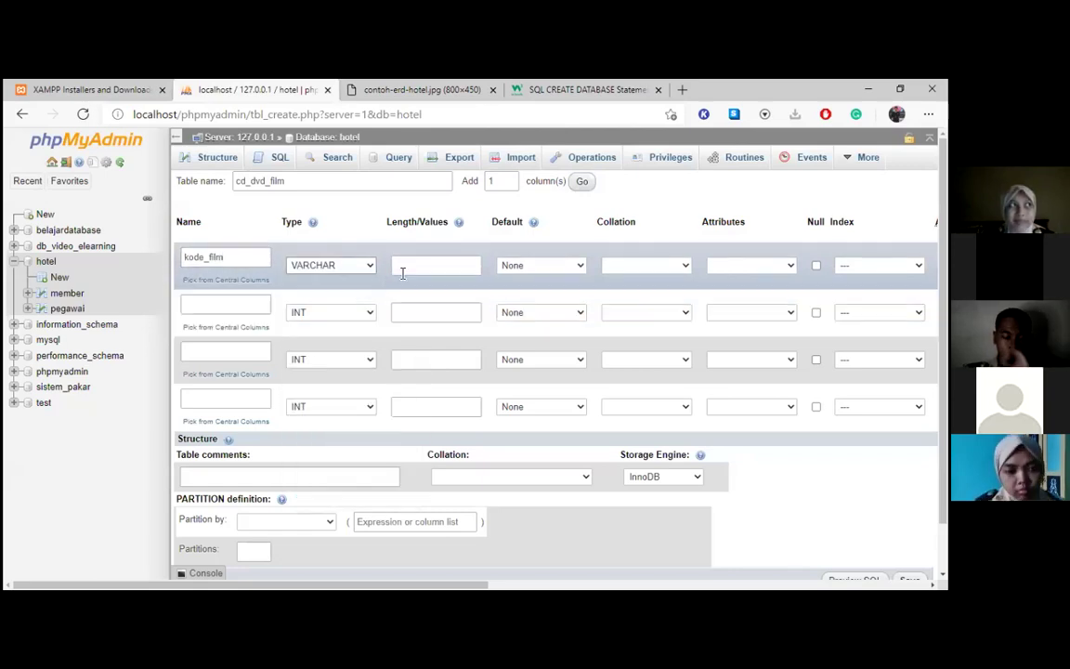
{"action": "left_click", "coordinate": [413, 270]}
{"action": "type", "text": "20"}
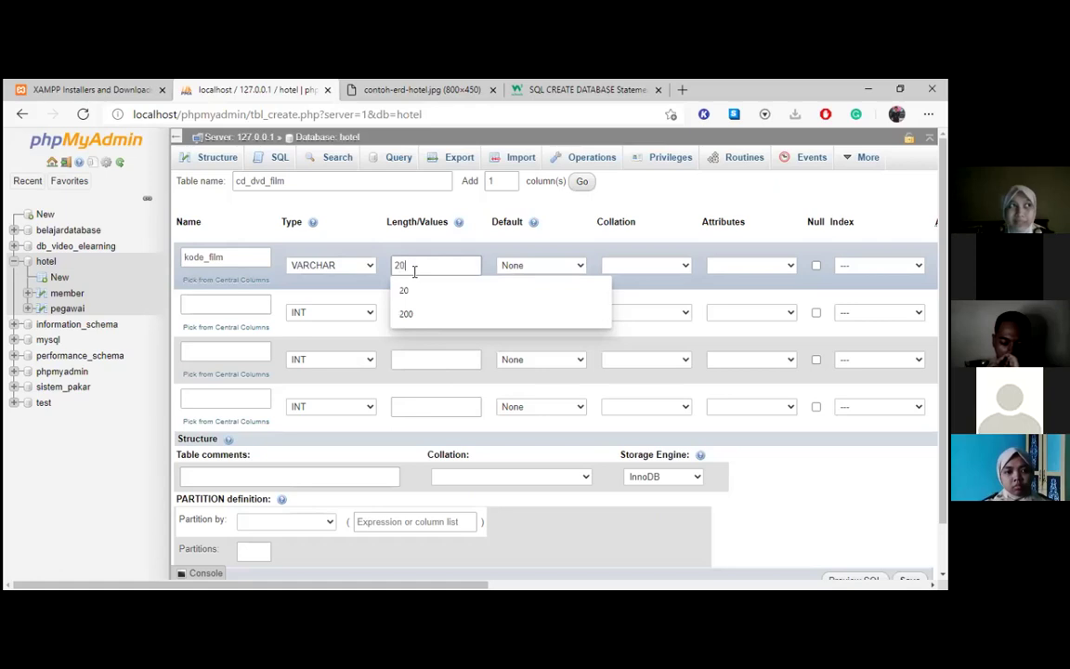
{"action": "left_click", "coordinate": [879, 266]}
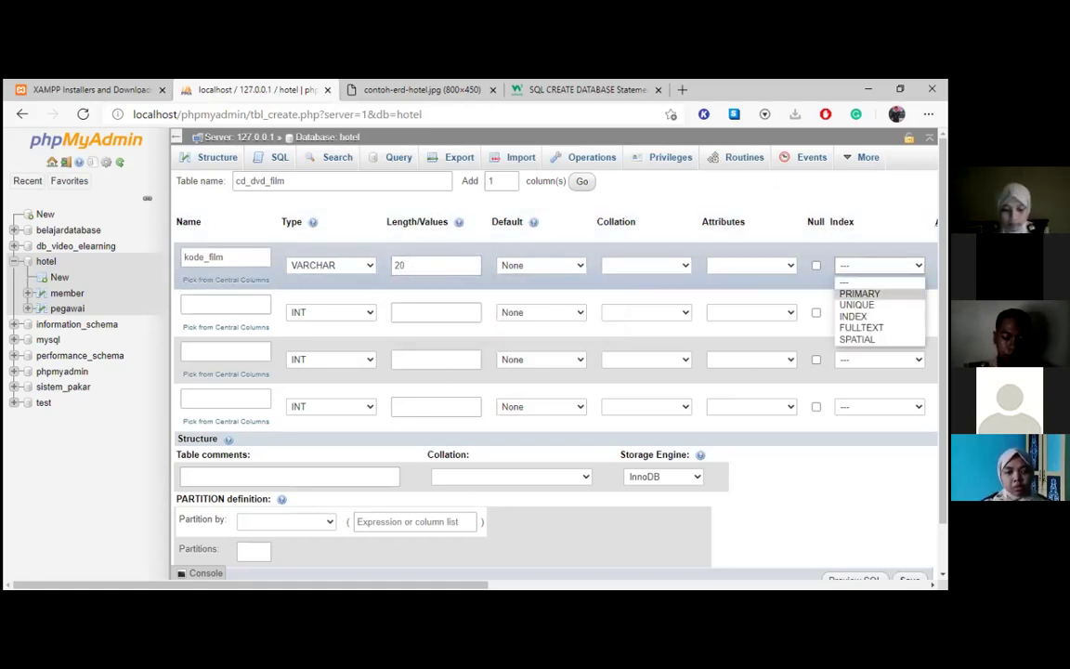
{"action": "left_click", "coordinate": [864, 293]}
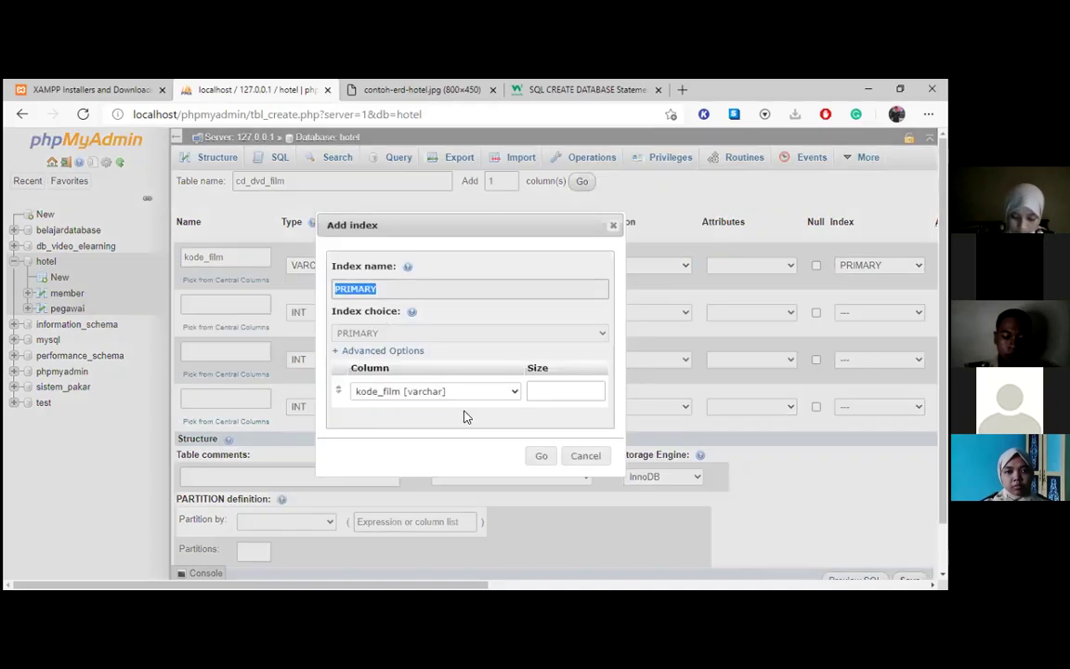
{"action": "left_click", "coordinate": [540, 457]}
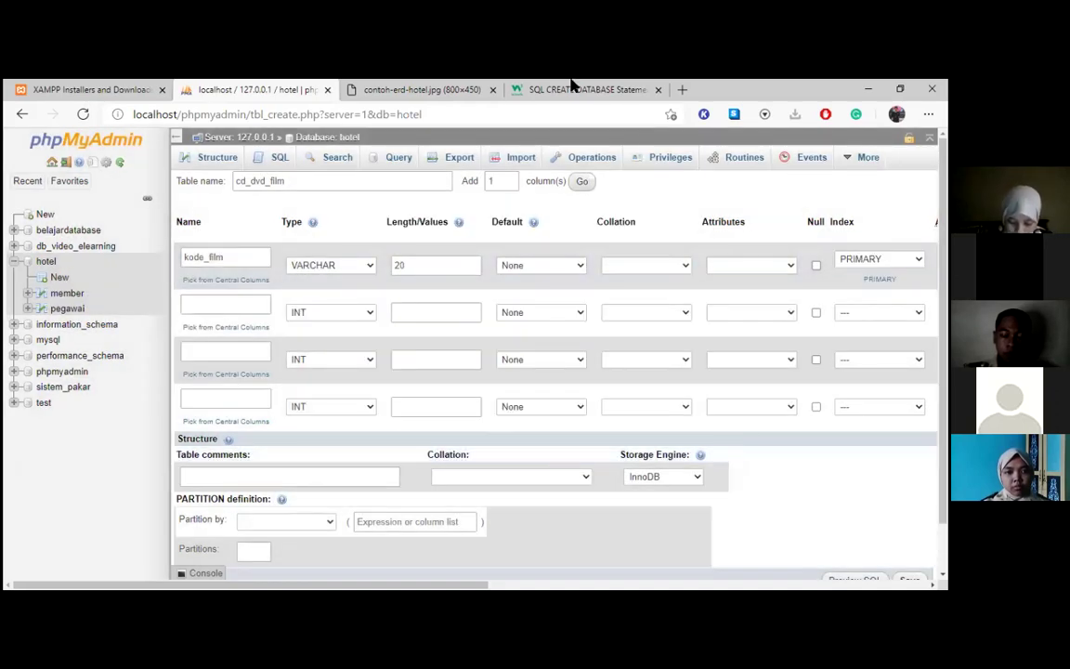
Check the next CD/DVD Film attribute in the ERD and define the second column as judul, VARCHAR with a length of 200
{"action": "left_click", "coordinate": [406, 85]}
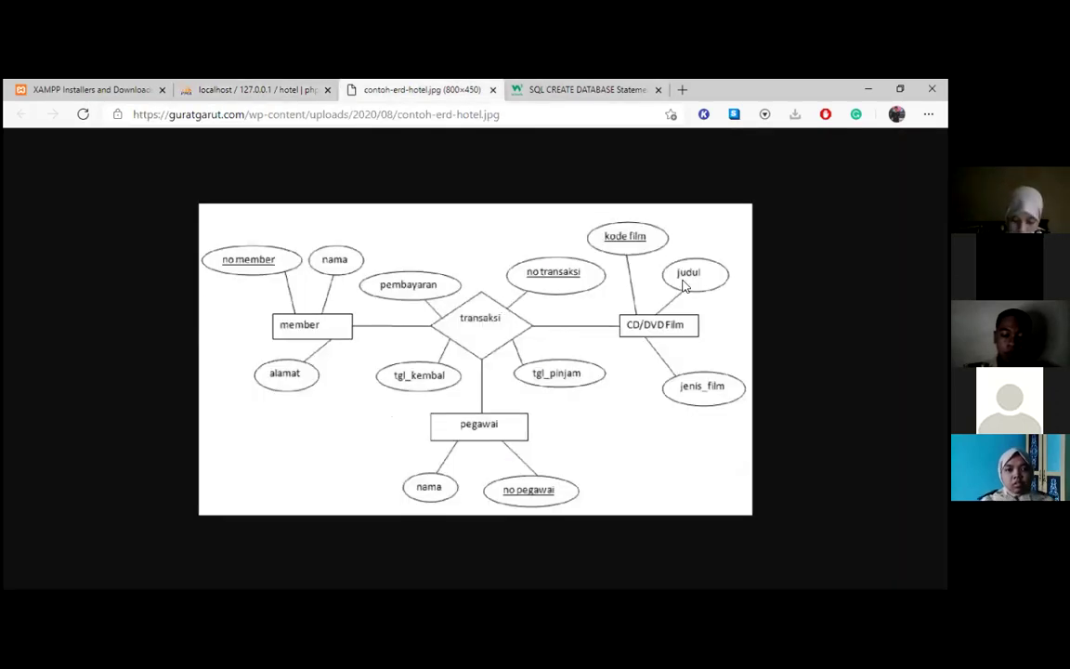
{"action": "left_click", "coordinate": [237, 90]}
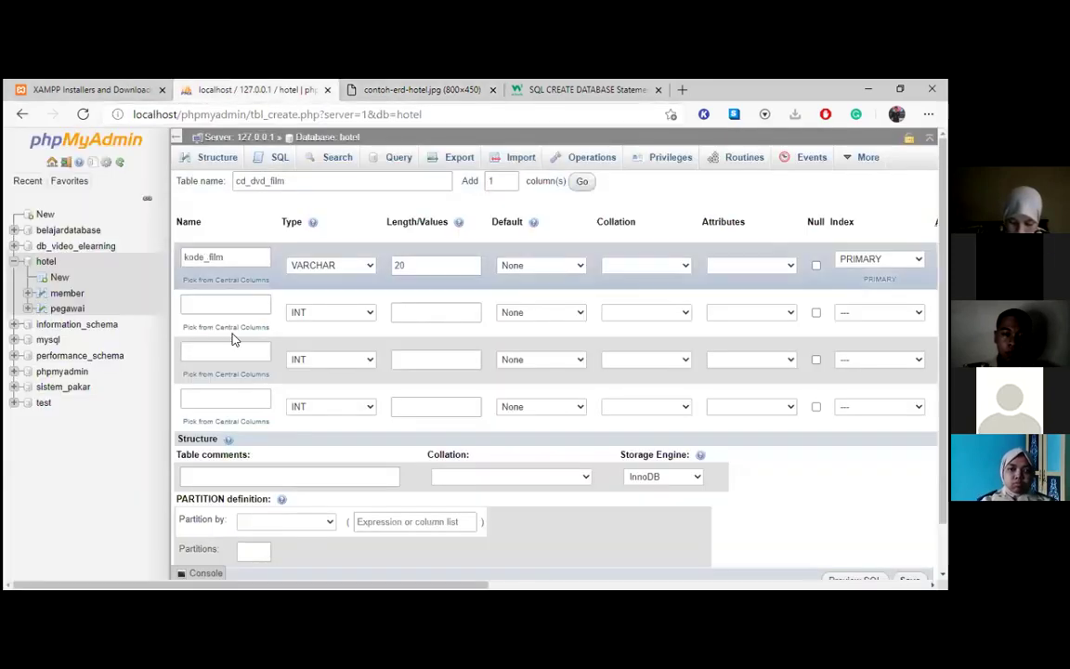
{"action": "left_click", "coordinate": [211, 308]}
{"action": "type", "text": "ludul"}
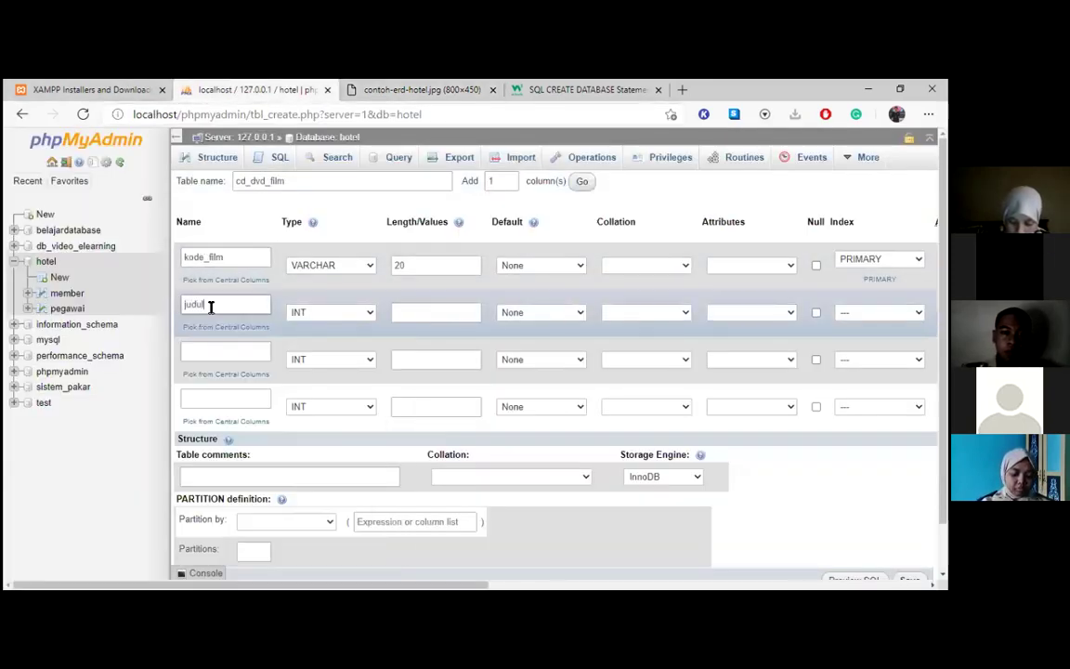
{"action": "left_click", "coordinate": [309, 313]}
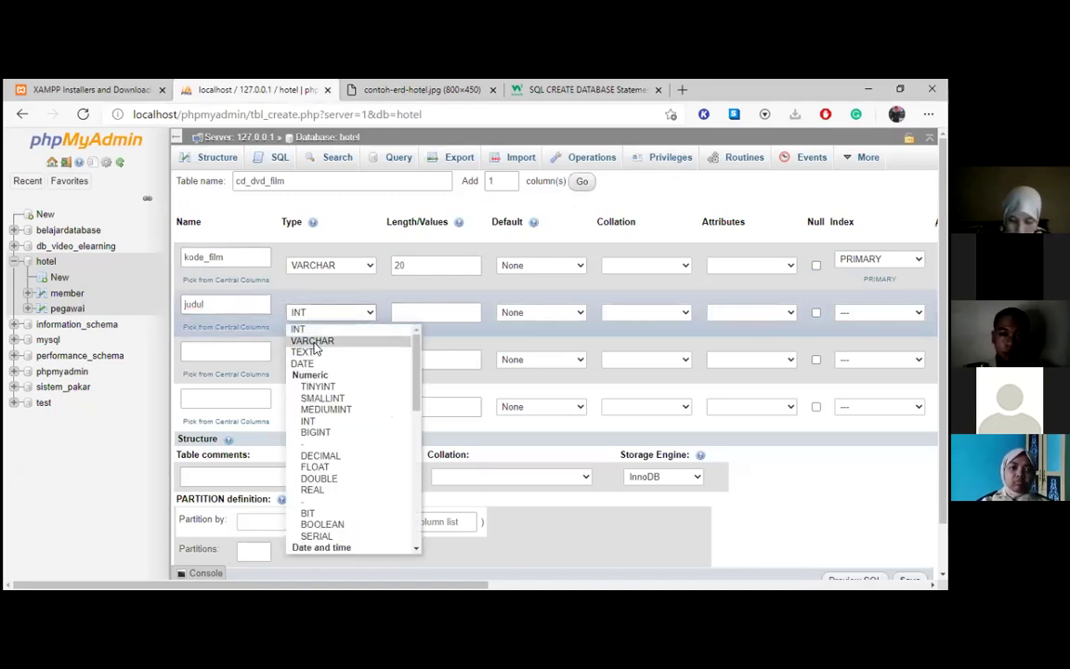
{"action": "left_click", "coordinate": [321, 339]}
{"action": "left_click", "coordinate": [400, 317]}
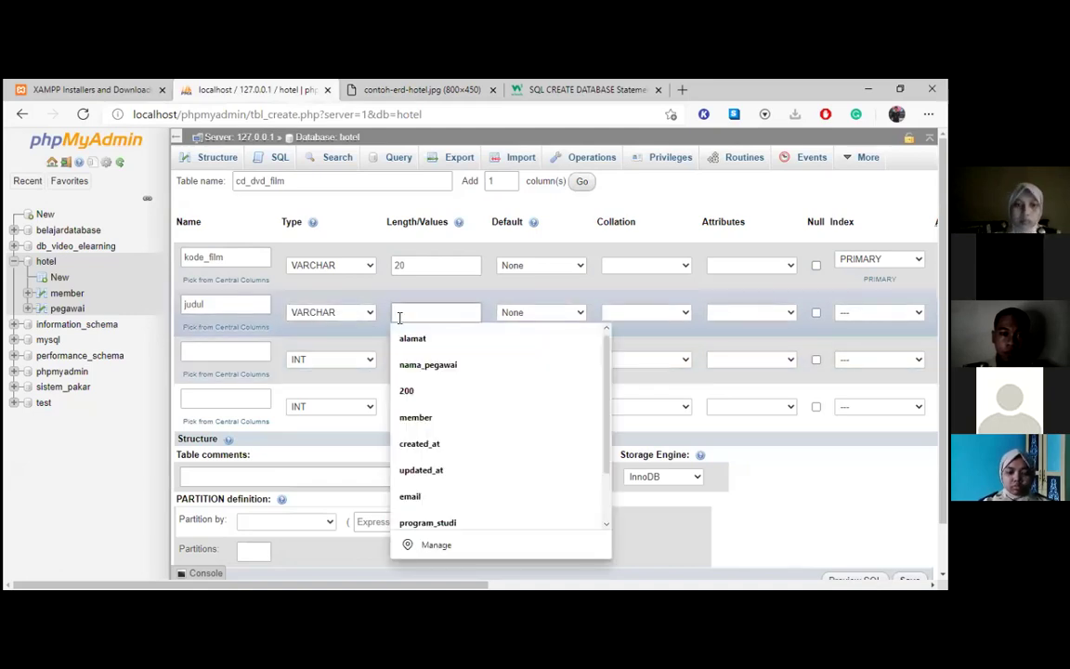
{"action": "type", "text": "200"}
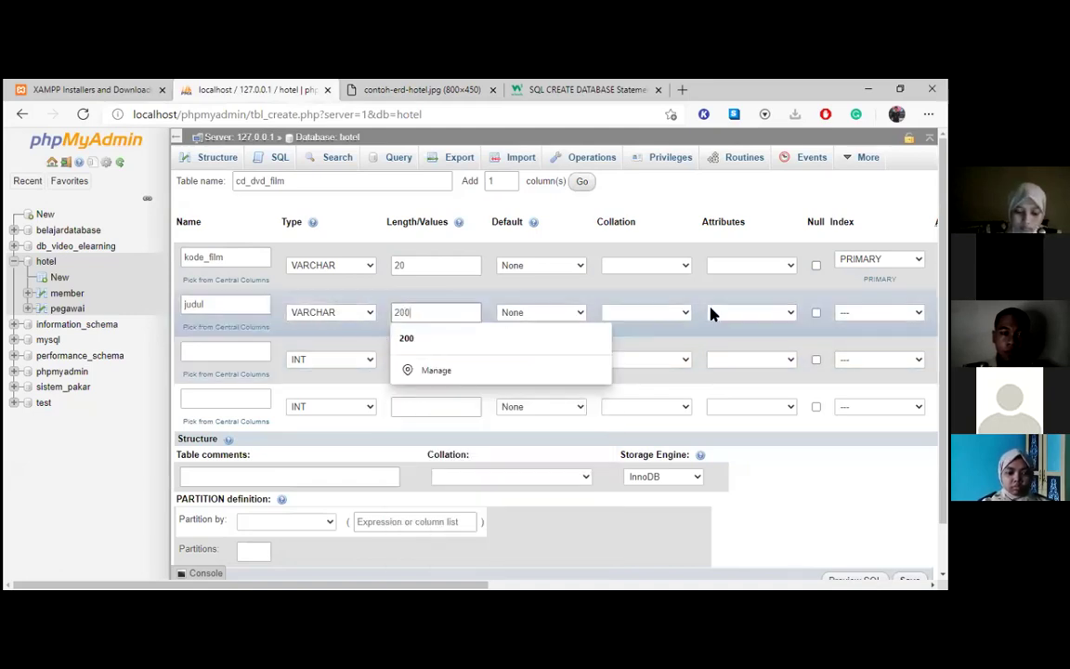
Look up the remaining CD/DVD Film attribute in the ERD and define the third column as jenis_film, VARCHAR with a length of 200
{"action": "left_click", "coordinate": [249, 354]}
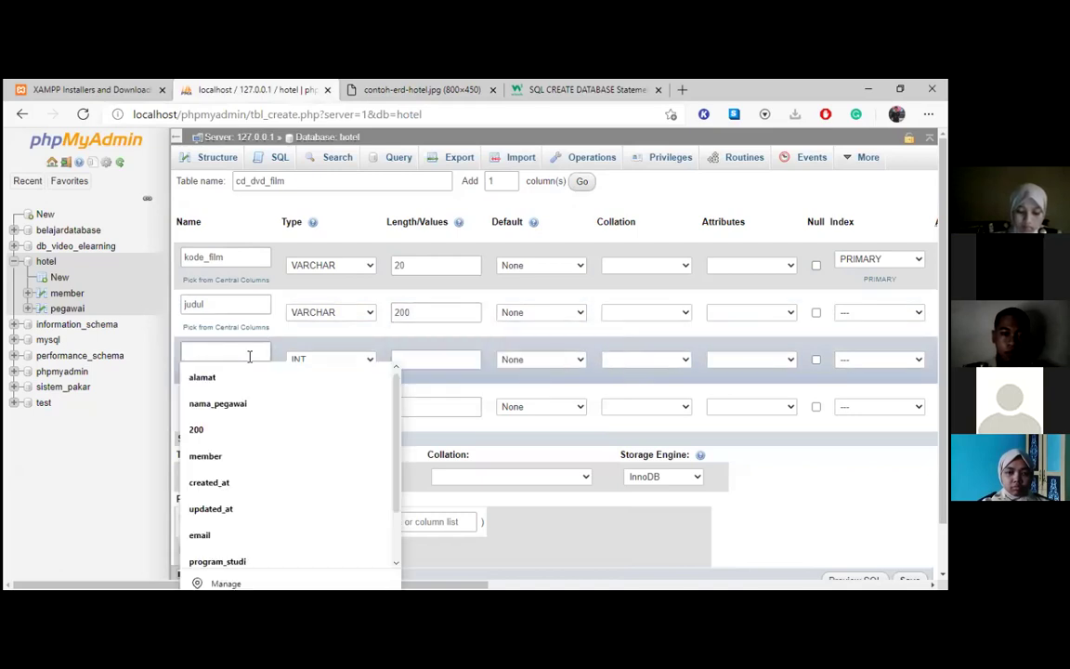
{"action": "left_click", "coordinate": [461, 85]}
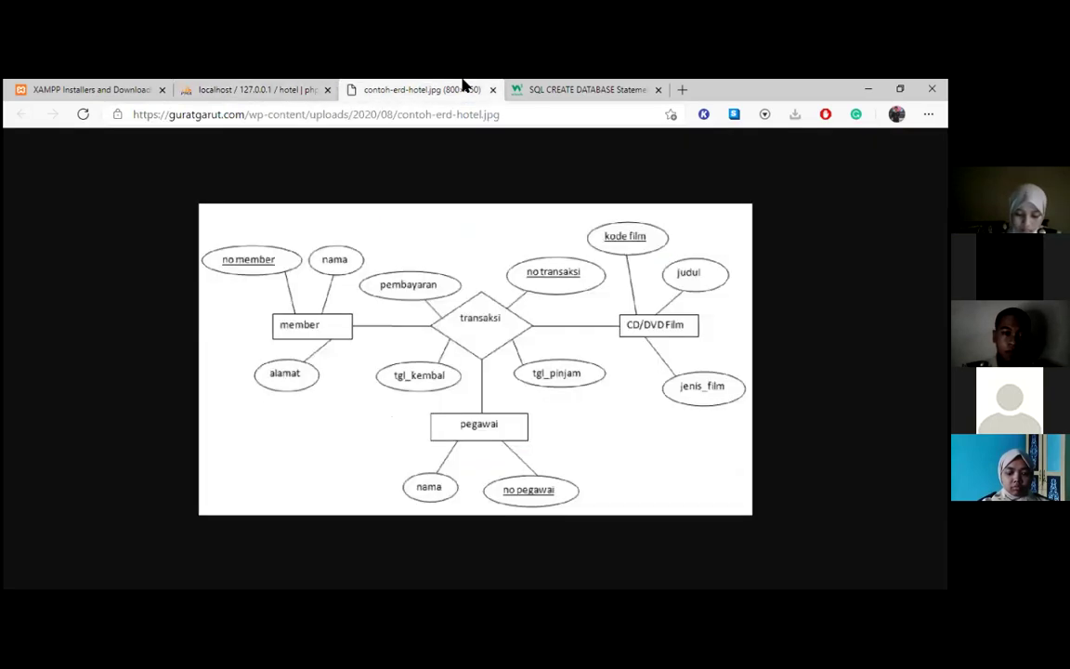
{"action": "left_click", "coordinate": [230, 86]}
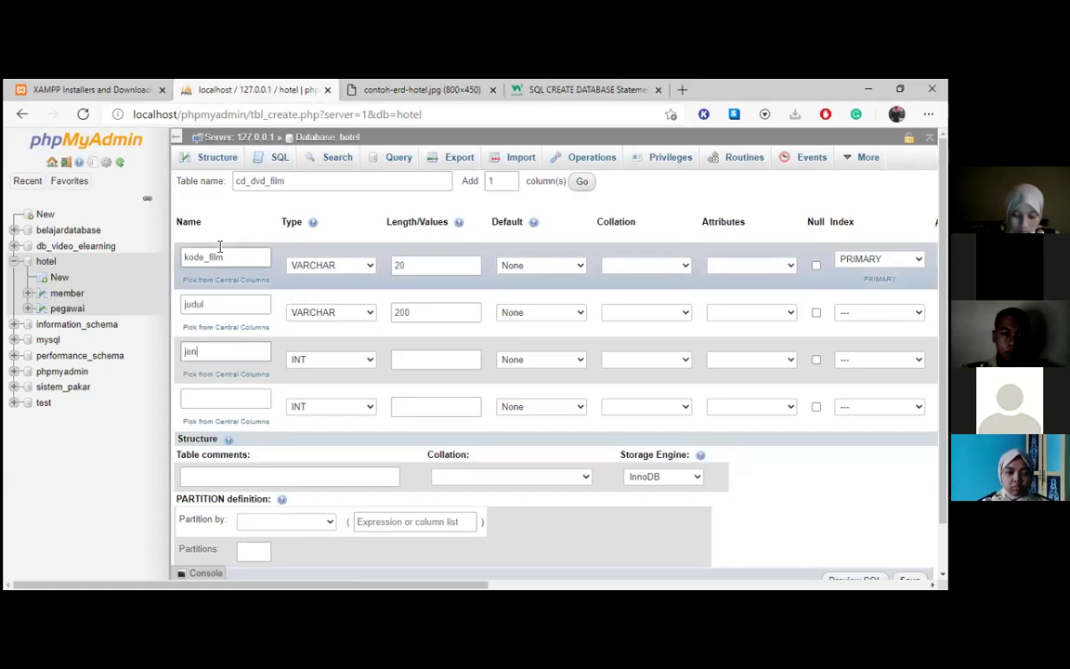
{"action": "type", "text": "jenis_film"}
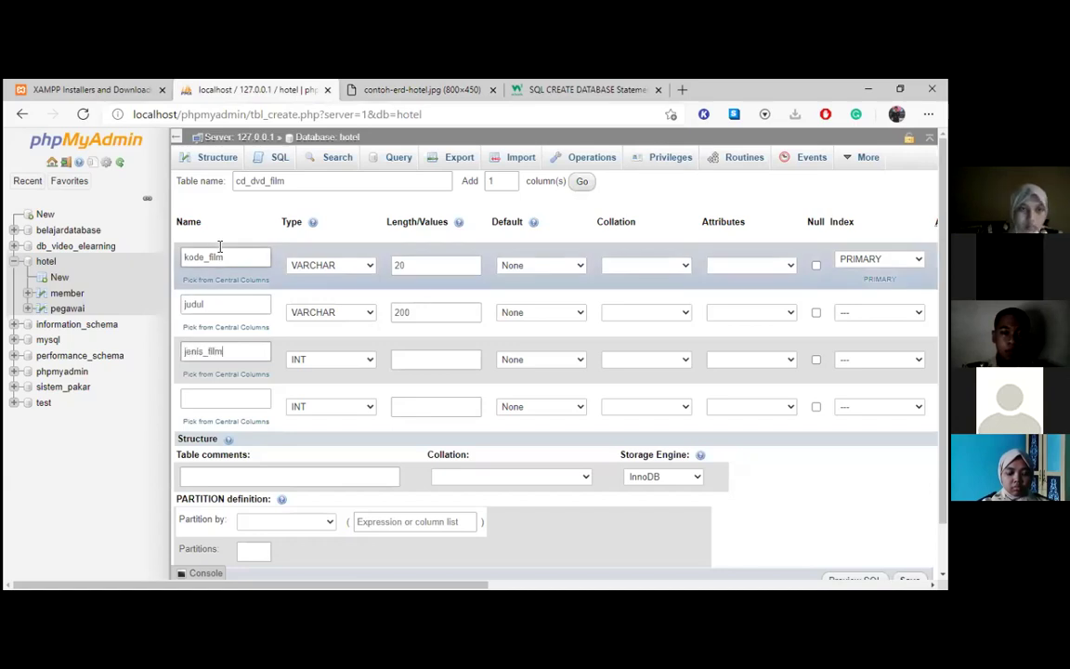
{"action": "left_click", "coordinate": [335, 362]}
{"action": "left_click", "coordinate": [343, 138]}
{"action": "left_click", "coordinate": [432, 359]}
{"action": "type", "text": "200"}
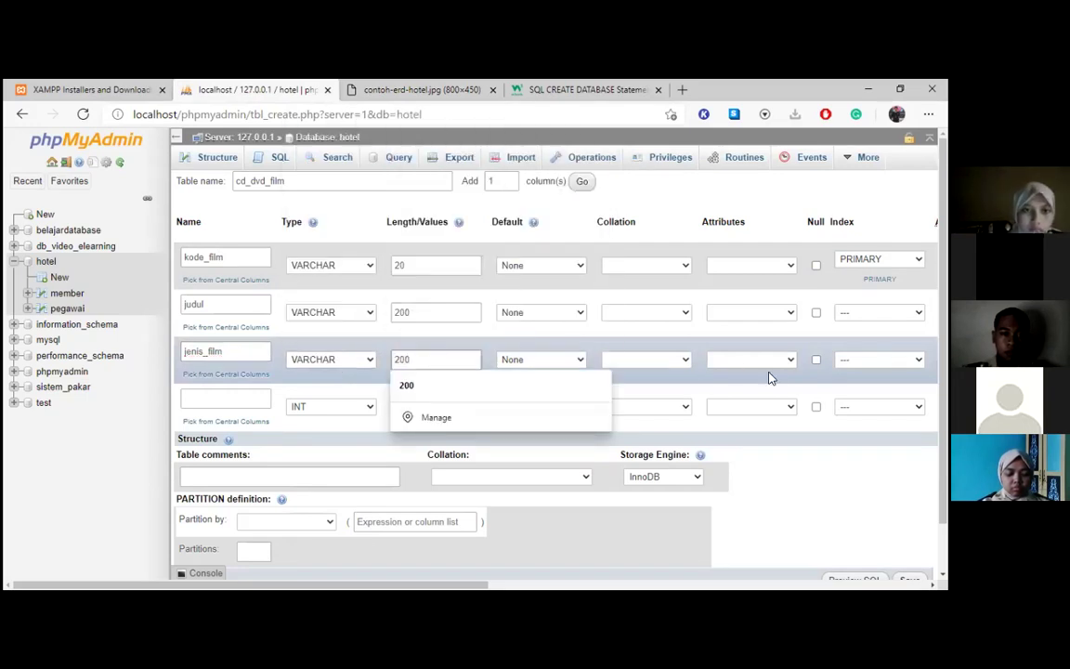
Save the cd_dvd_film table with the fourth column row left blank, dismiss the error notification and reload the page
{"action": "scroll", "coordinate": [827, 427], "scroll_direction": "down", "scroll_amount": 1}
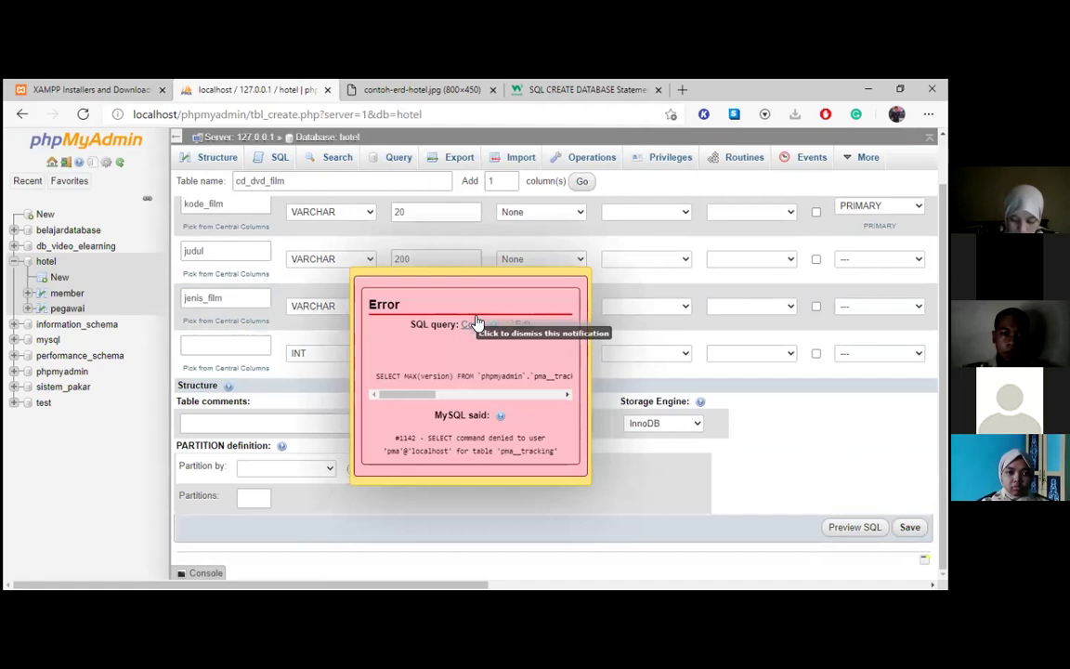
{"action": "left_click", "coordinate": [457, 337]}
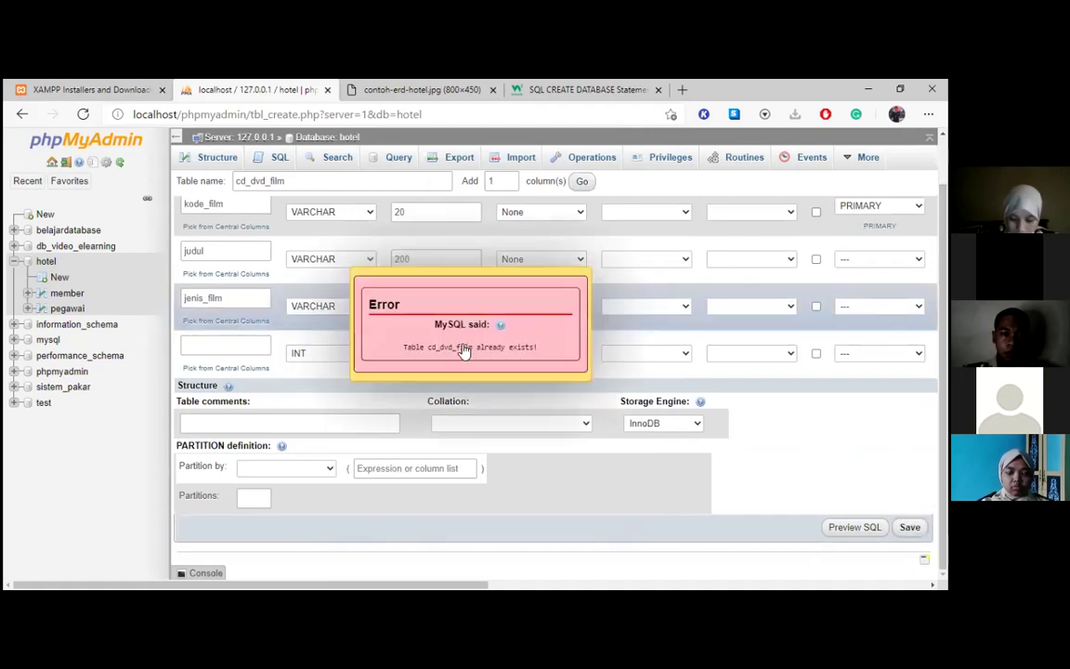
{"action": "left_click", "coordinate": [82, 113]}
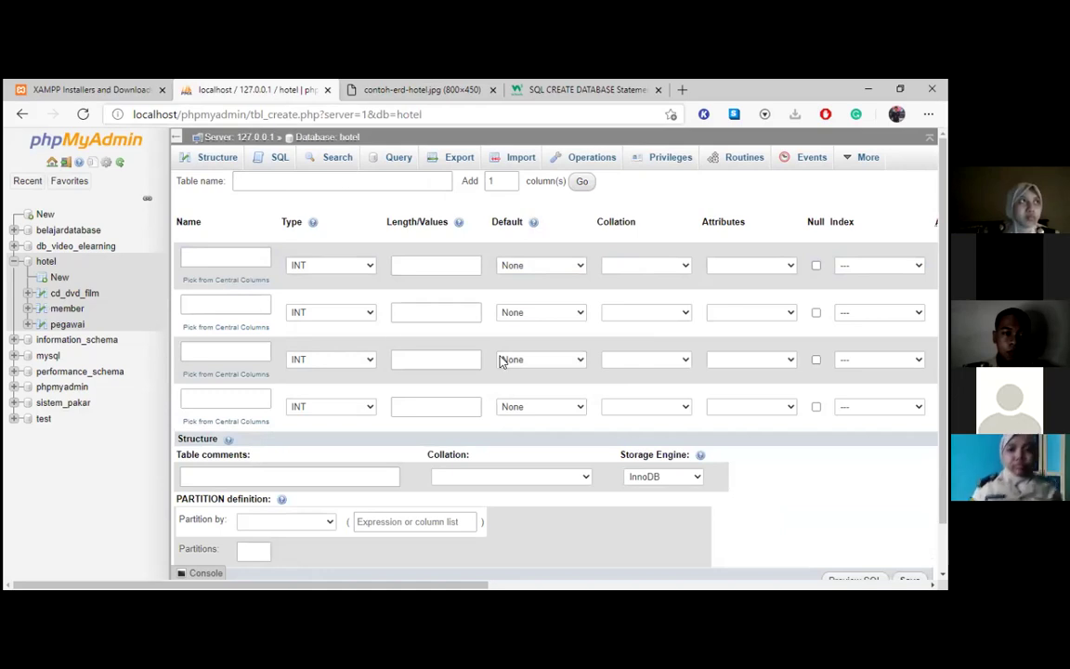
Consult the ERD for the remaining relation and name the new table in the hotel database transaksi
{"action": "key", "text": "ctrl+Tab"}
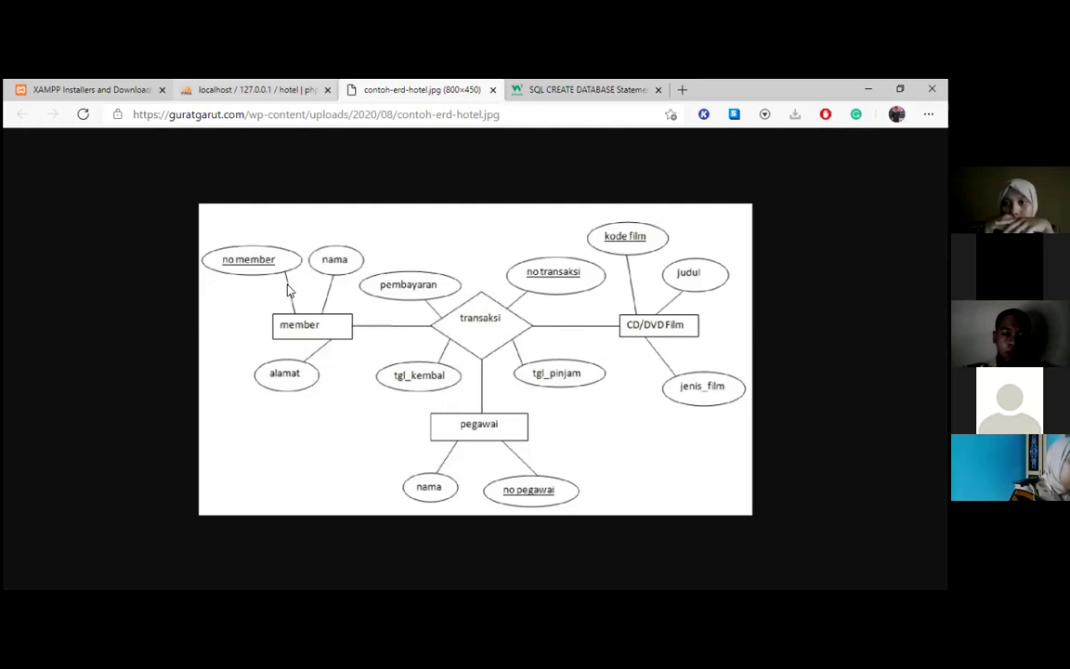
{"action": "left_click", "coordinate": [246, 89]}
{"action": "left_click", "coordinate": [275, 179]}
{"action": "type", "text": "transaksi"}
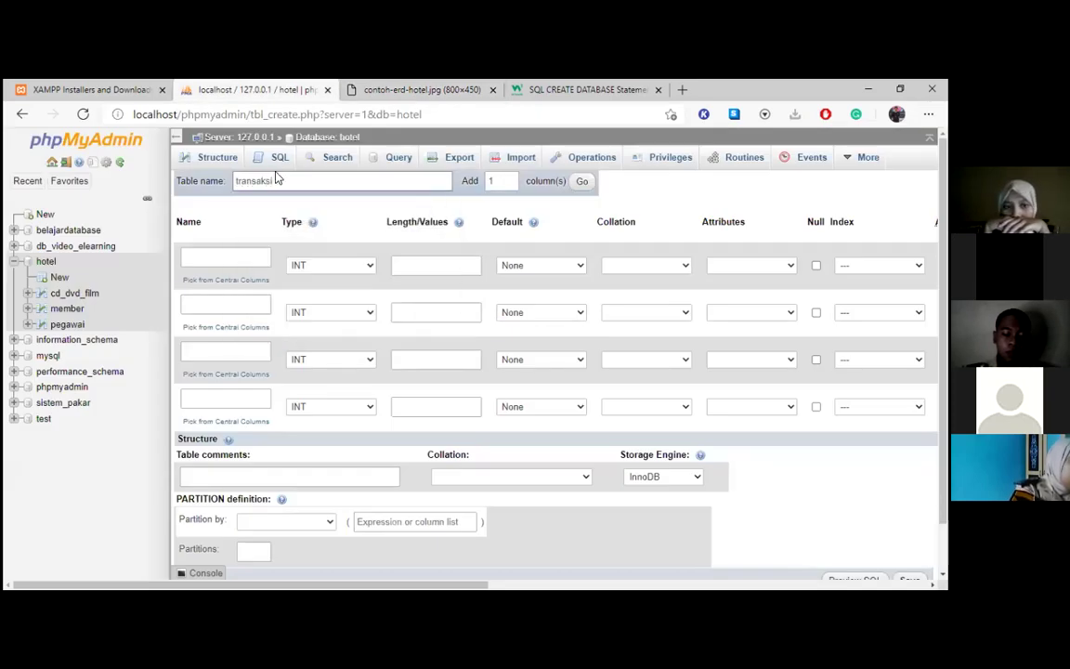
Look up the transaksi key attribute in the ERD and name the table's first column no_transaksi
{"action": "left_click", "coordinate": [390, 93]}
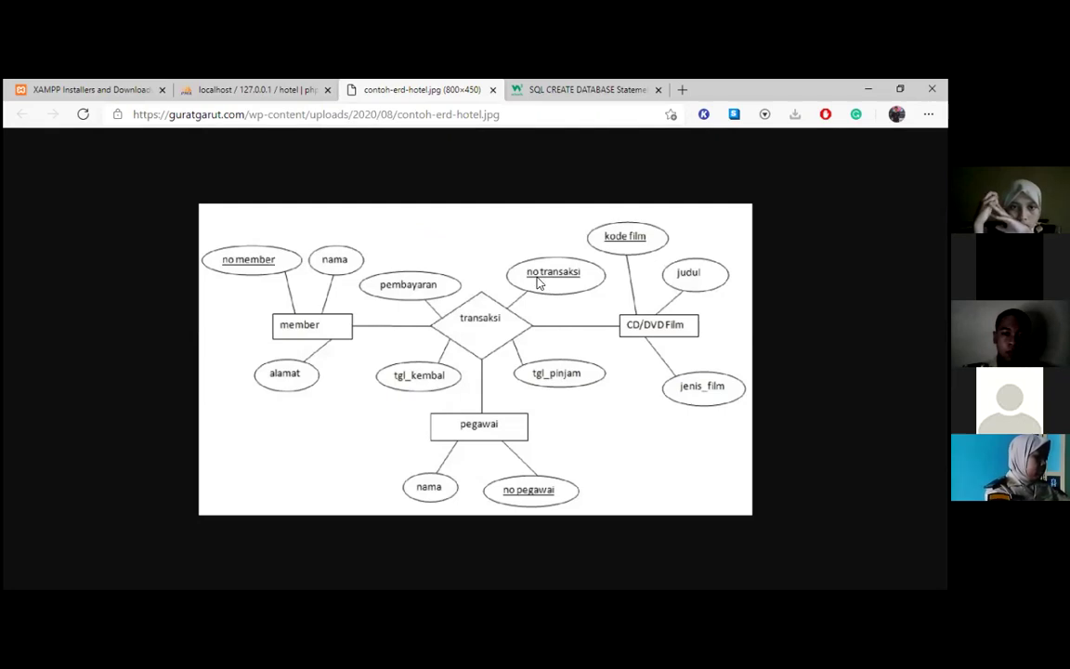
{"action": "left_click", "coordinate": [268, 85]}
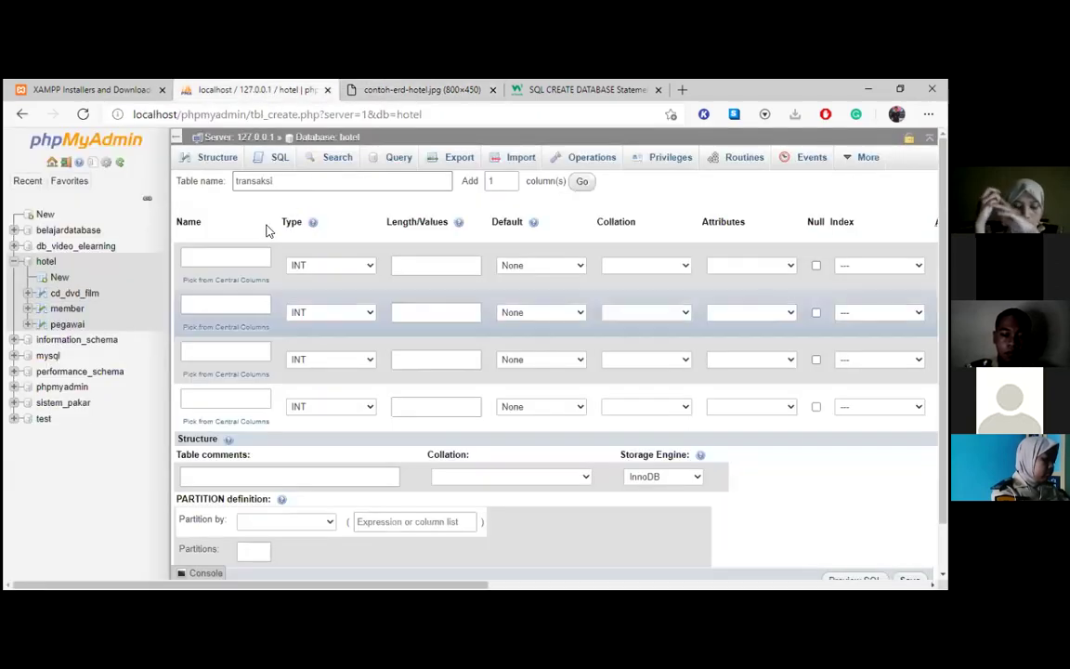
{"action": "left_click", "coordinate": [208, 257]}
{"action": "type", "text": "no"}
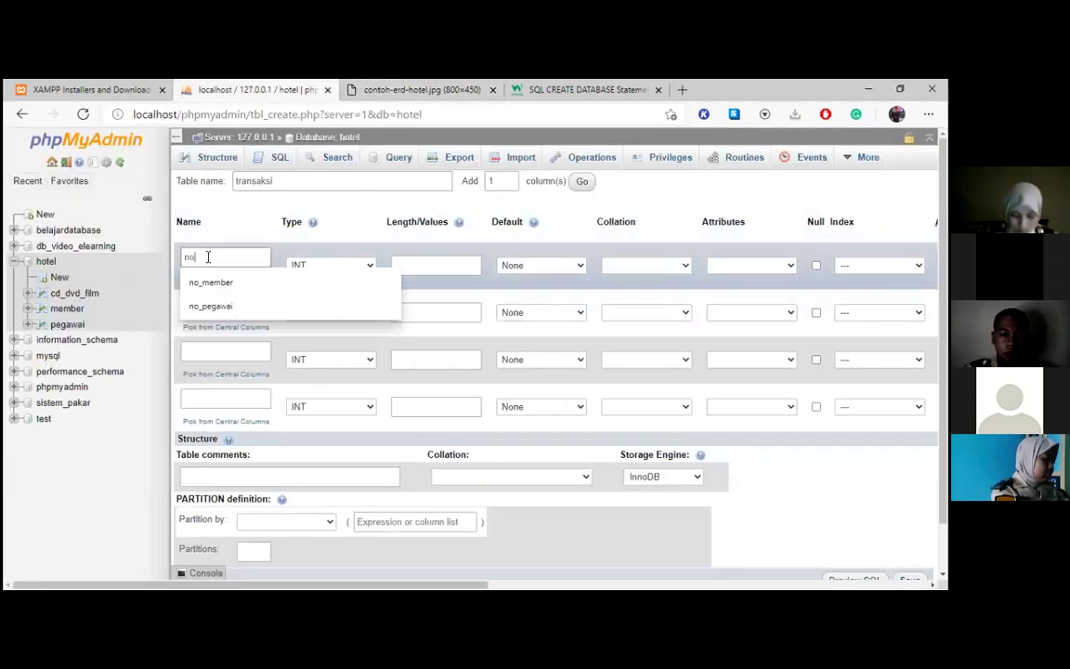
{"action": "type", "text": "_transaksi"}
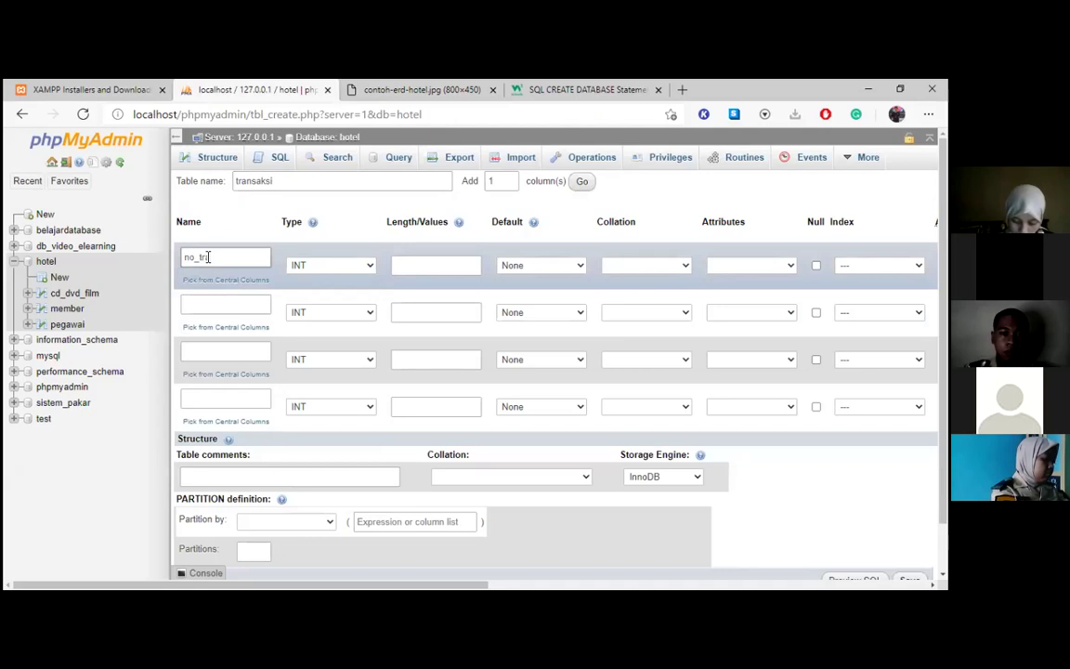
Keep INT as the type of no_transaksi, set its length to 20 and make it the primary key
{"action": "left_click", "coordinate": [314, 267]}
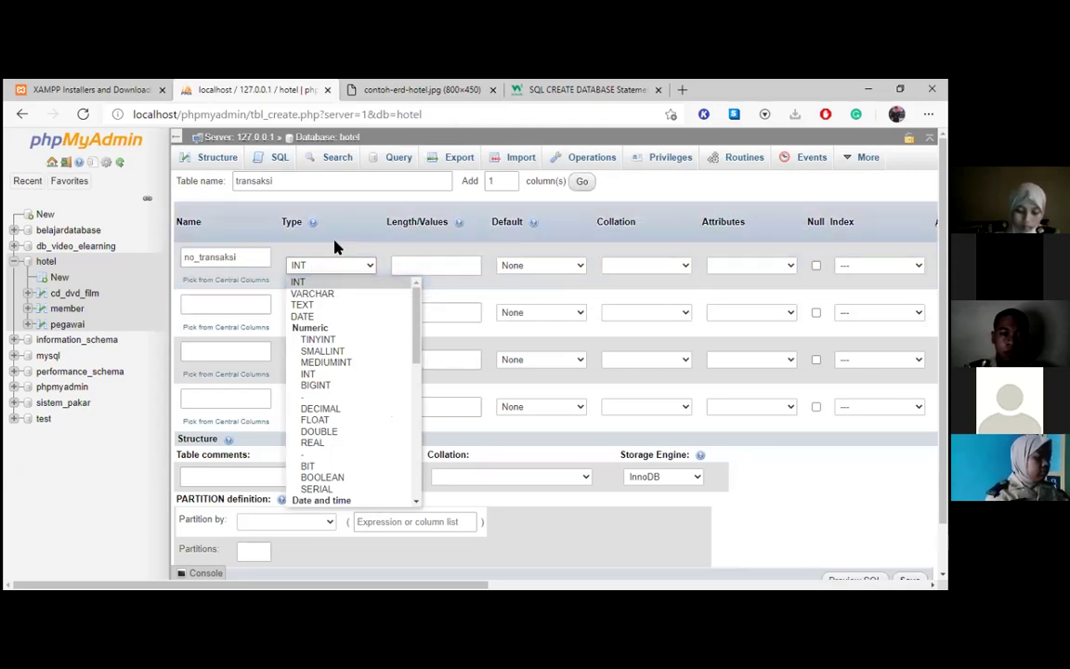
{"action": "left_click", "coordinate": [334, 264]}
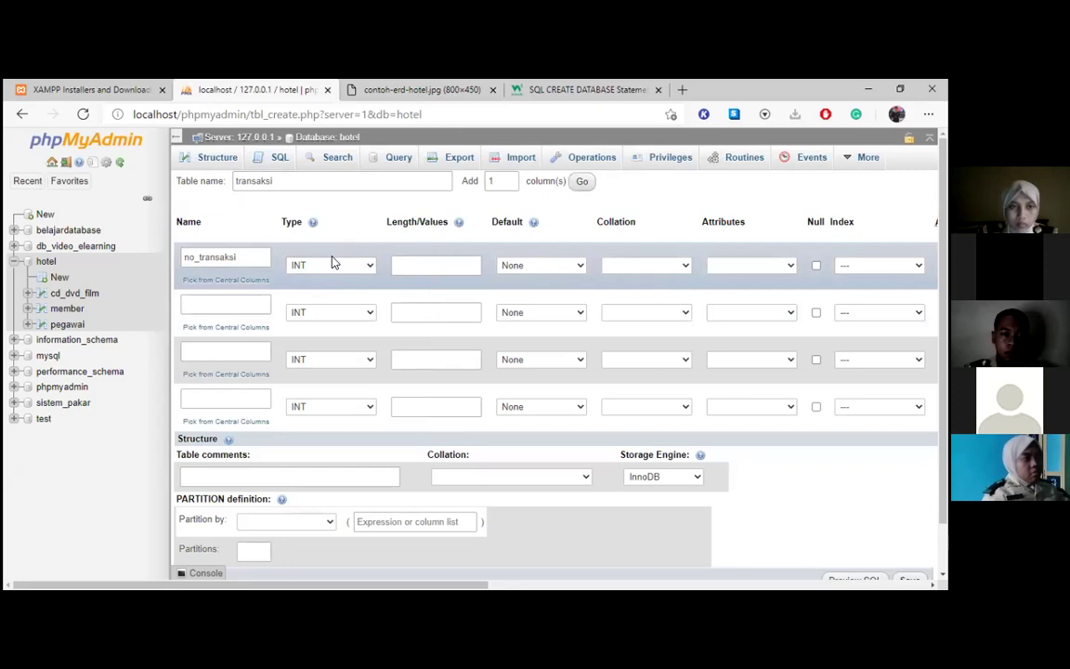
{"action": "left_click", "coordinate": [406, 263]}
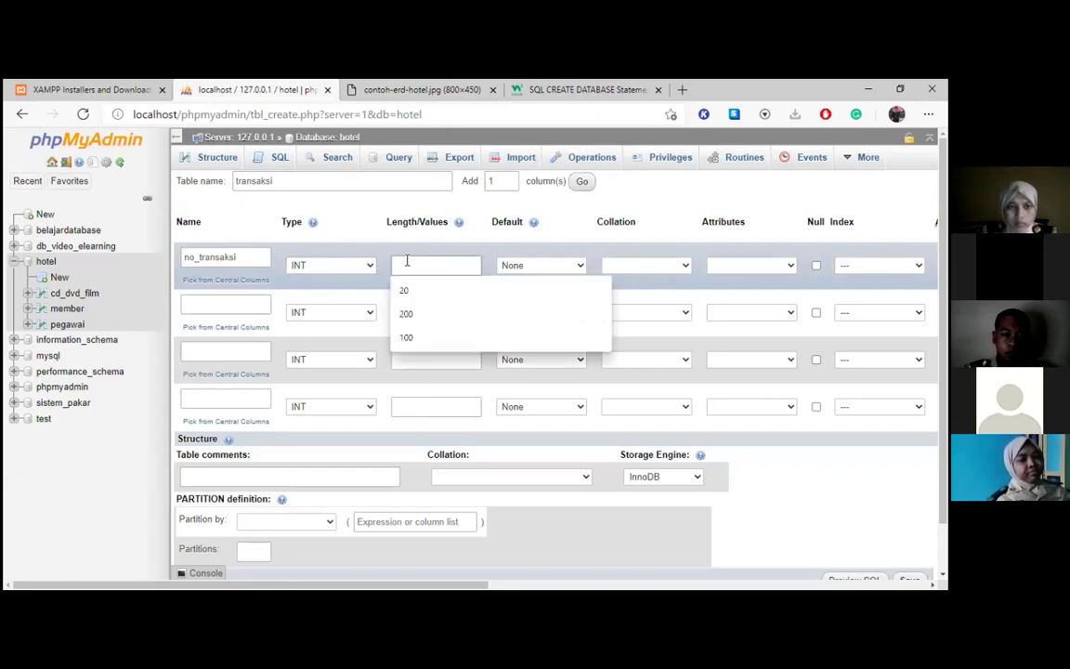
{"action": "type", "text": "20"}
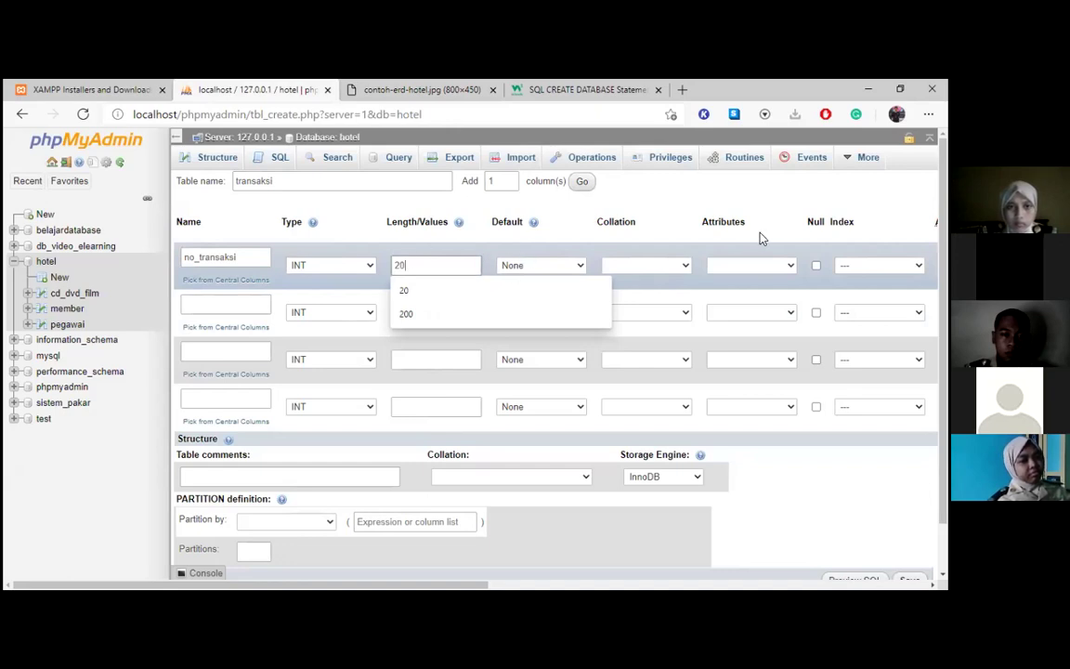
{"action": "left_click", "coordinate": [847, 267]}
{"action": "left_click", "coordinate": [847, 292]}
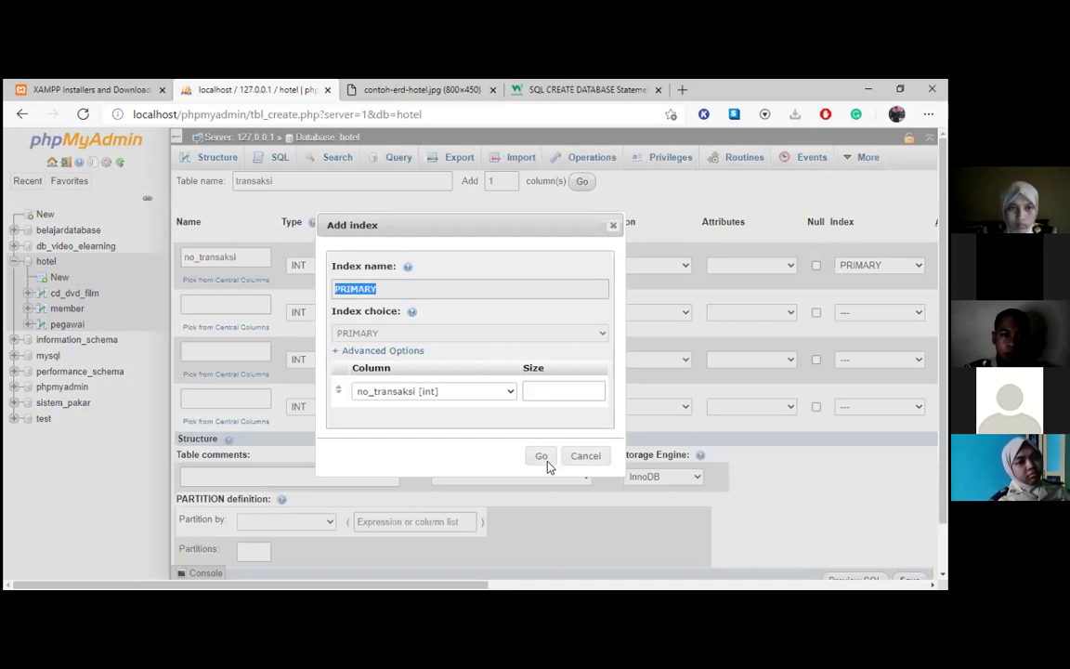
{"action": "left_click", "coordinate": [539, 461]}
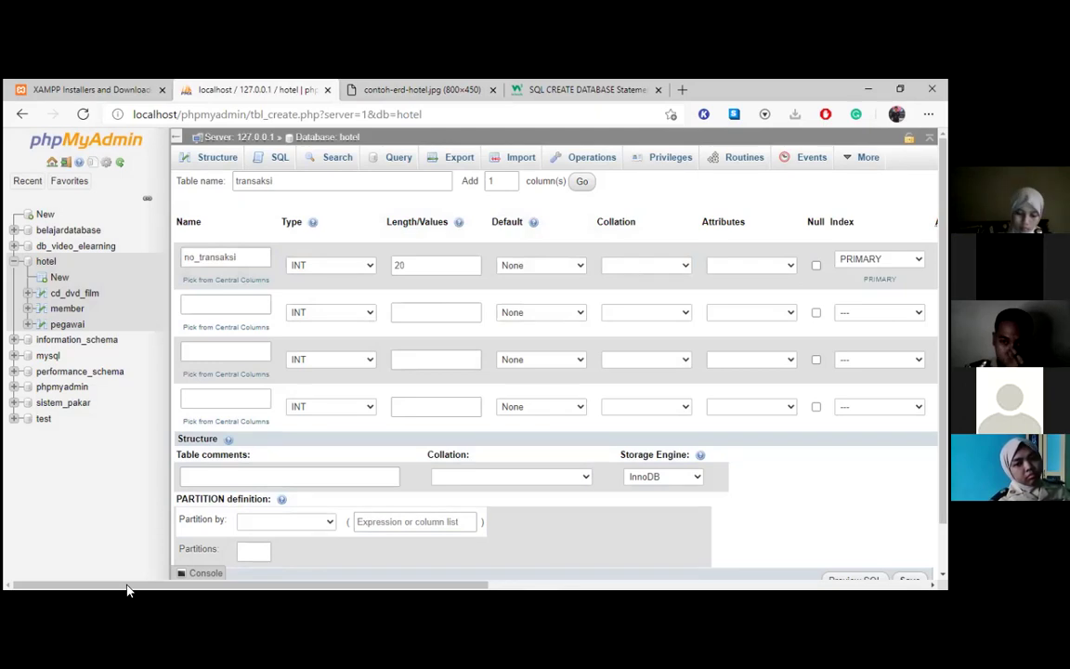
Enable auto-increment for the no_transaksi column
{"action": "scroll", "coordinate": [168, 585], "scroll_direction": "right", "scroll_amount": 2}
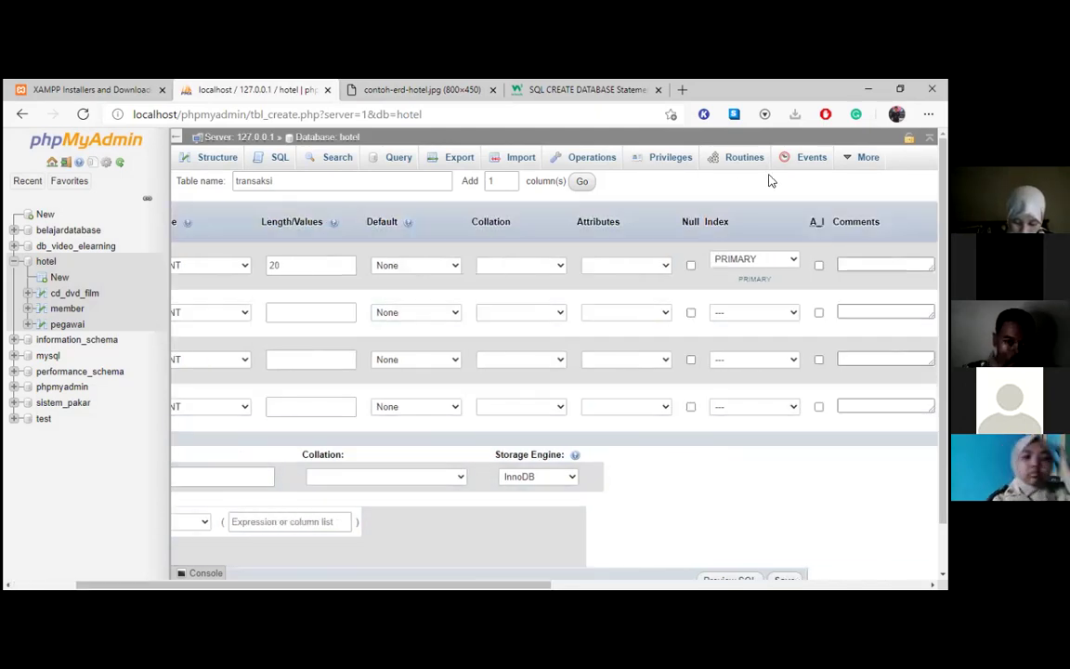
{"action": "left_click", "coordinate": [818, 267]}
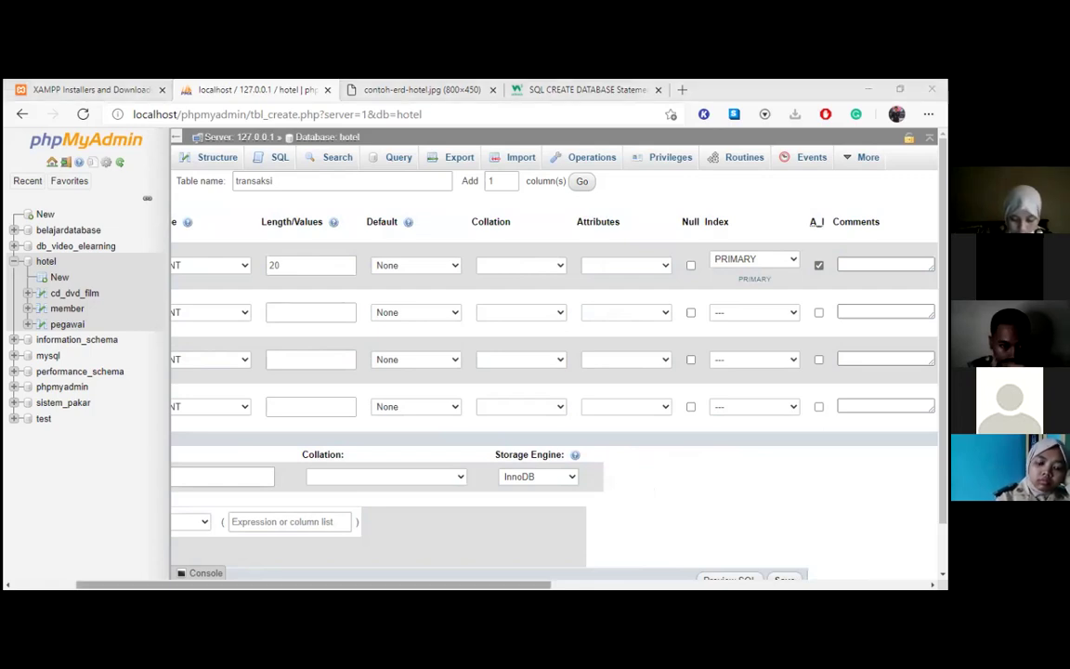
{"action": "scroll", "coordinate": [555, 353], "scroll_direction": "left", "scroll_amount": 2}
{"action": "scroll", "coordinate": [555, 353], "scroll_direction": "right", "scroll_amount": 5}
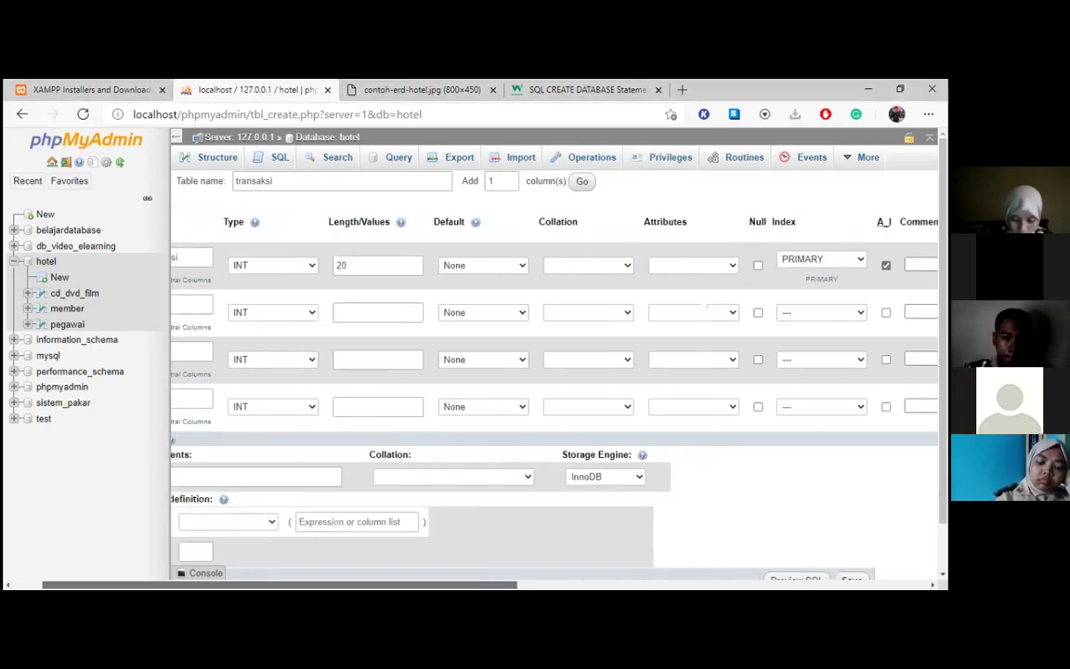
{"action": "scroll", "coordinate": [555, 353], "scroll_direction": "left", "scroll_amount": 5}
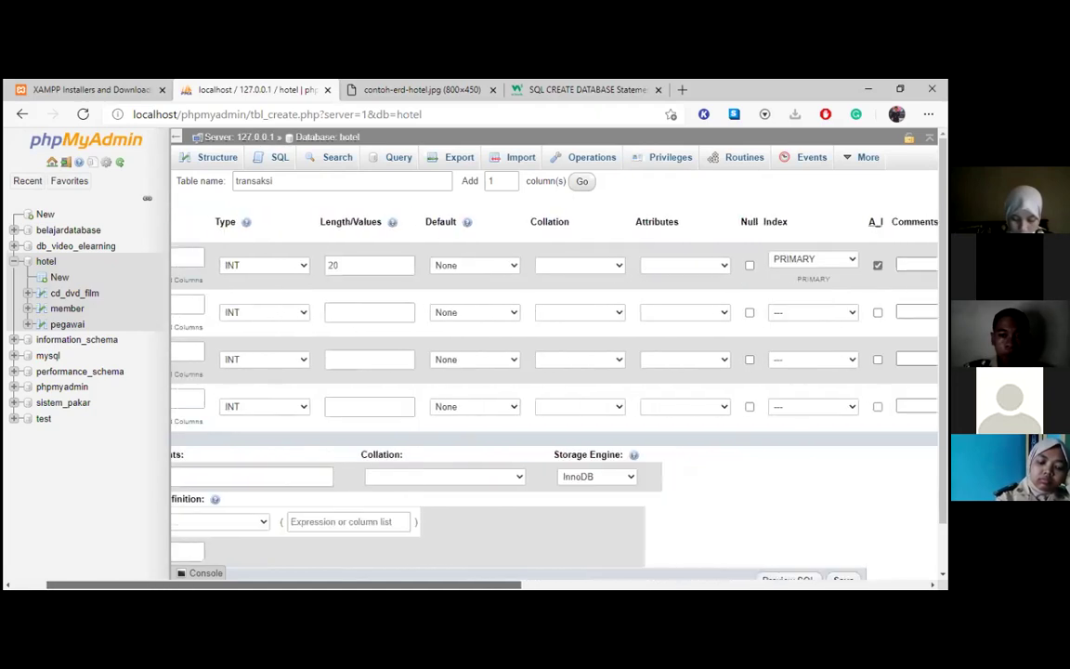
Look up the remaining transaksi attributes in the ERD and name the table's second column pembayaran
{"action": "scroll", "coordinate": [554, 353], "scroll_direction": "right", "scroll_amount": 2}
{"action": "scroll", "coordinate": [555, 353], "scroll_direction": "left", "scroll_amount": 2}
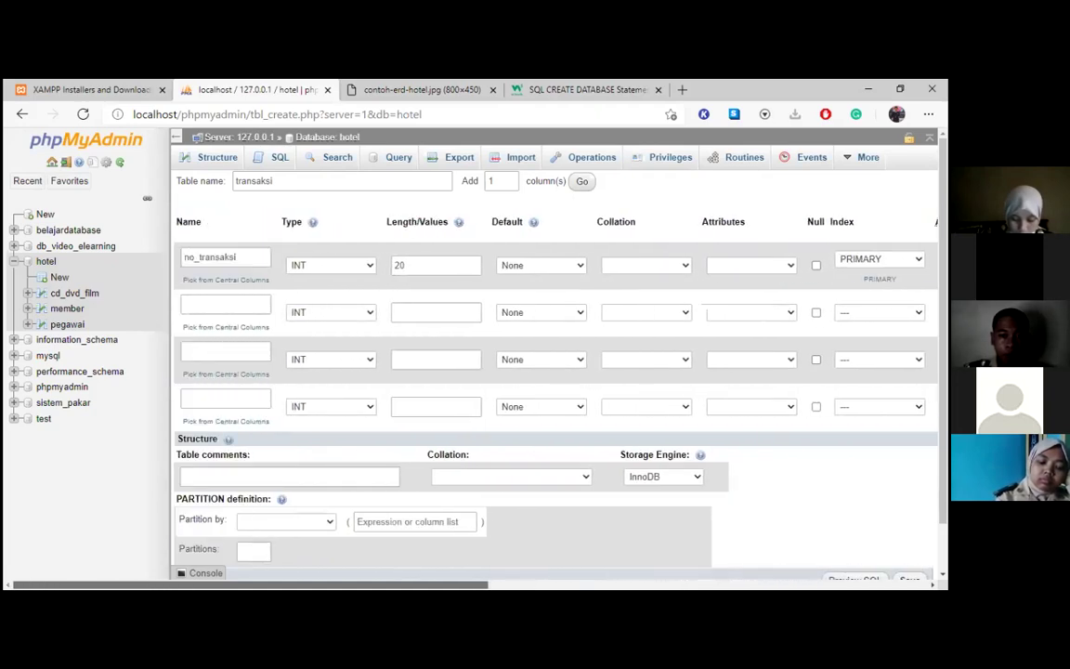
{"action": "left_click", "coordinate": [201, 308]}
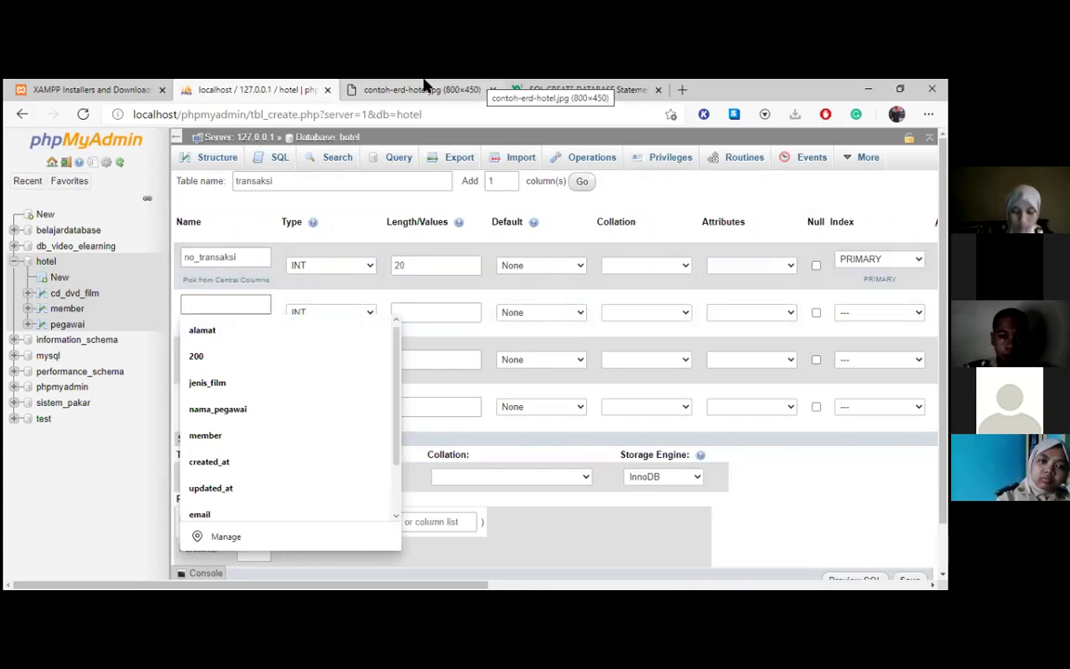
{"action": "left_click", "coordinate": [474, 85]}
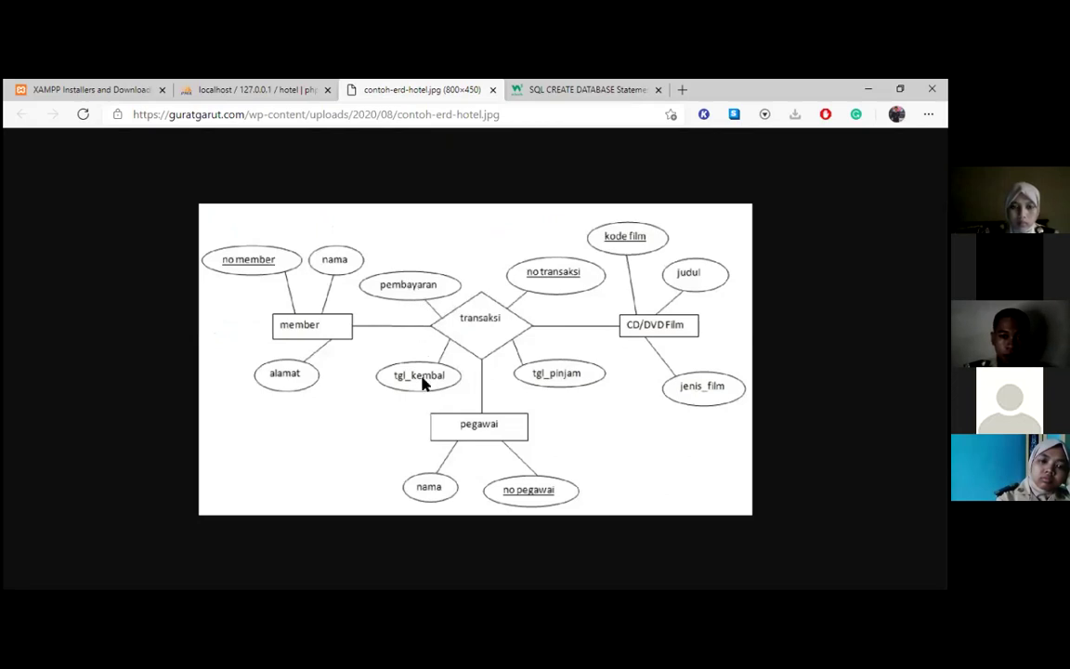
{"action": "left_click", "coordinate": [253, 85]}
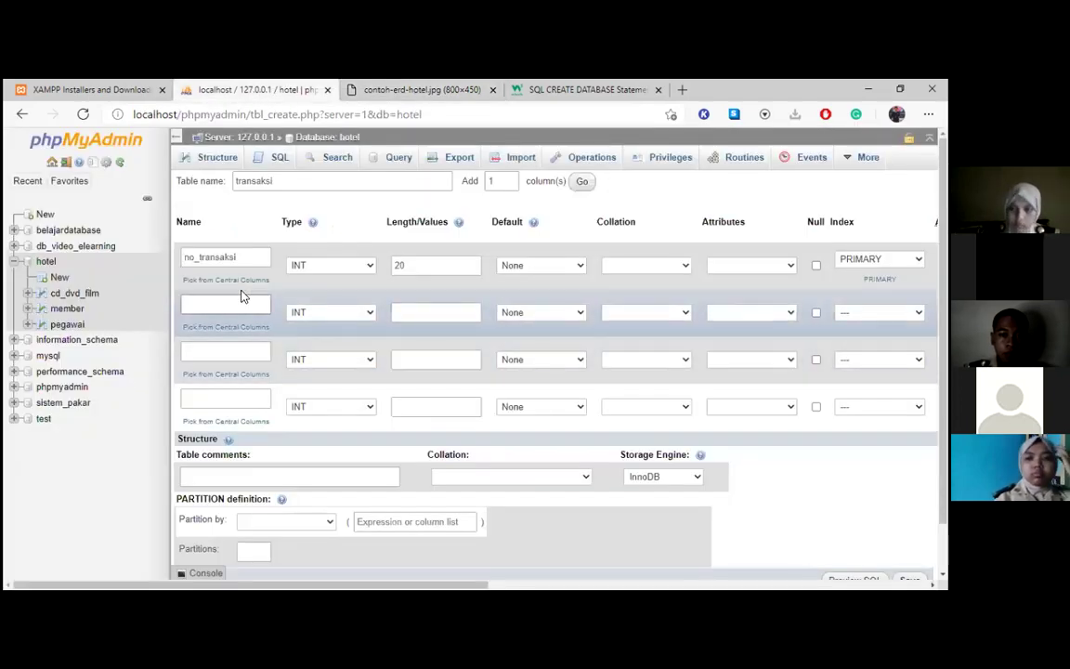
{"action": "left_click", "coordinate": [241, 302]}
{"action": "key", "text": "ctrl+Tab"}
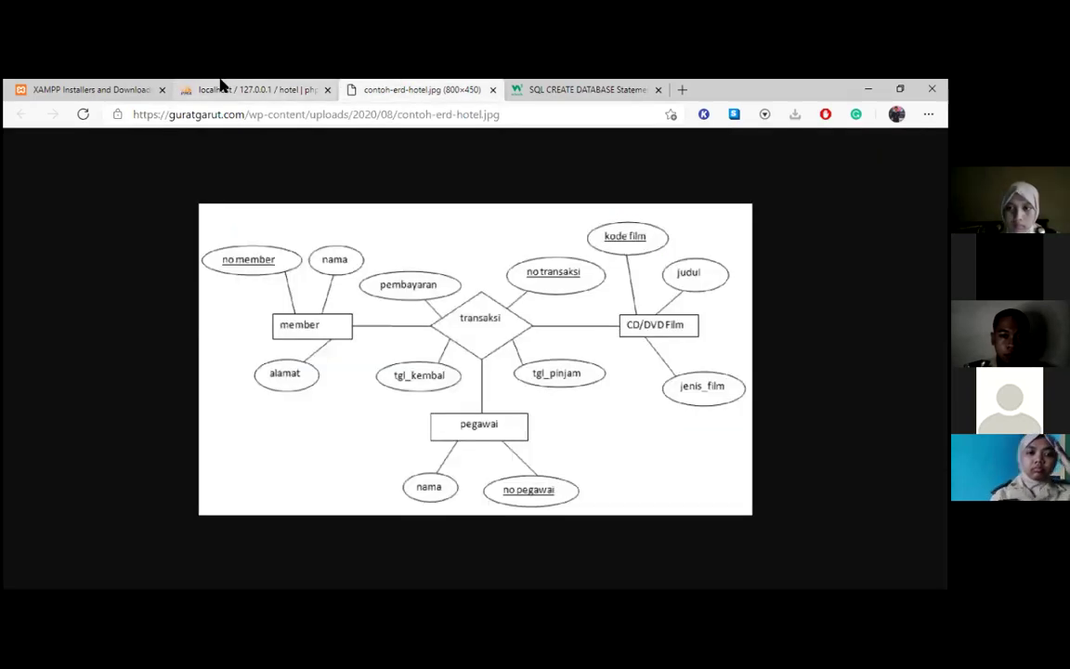
{"action": "left_click", "coordinate": [222, 86]}
{"action": "left_click", "coordinate": [242, 301]}
{"action": "type", "text": "p"}
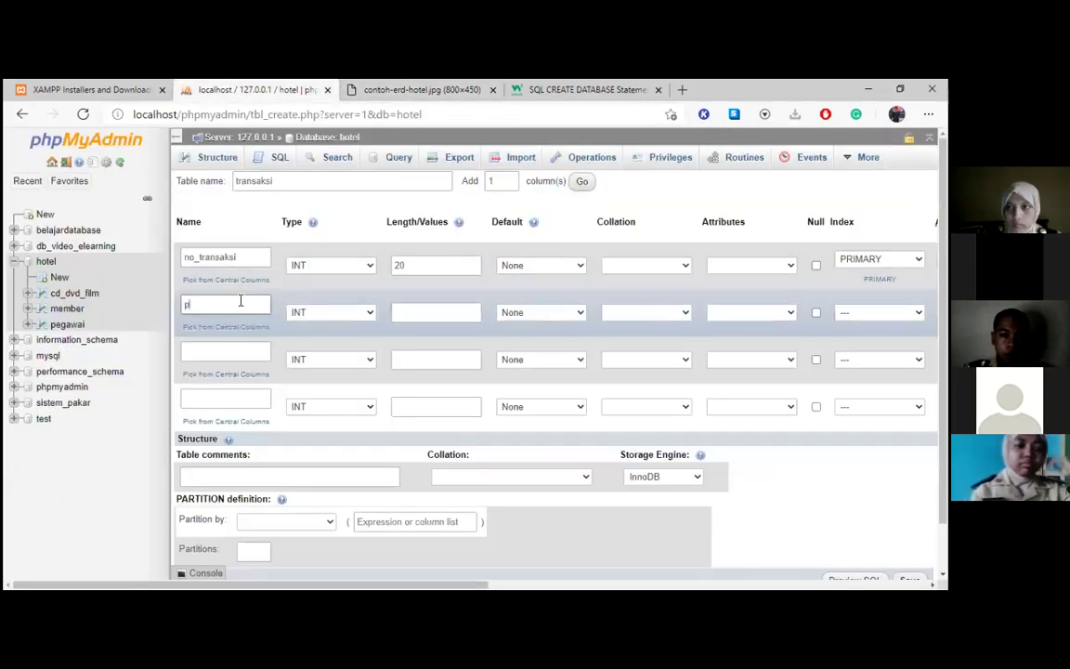
{"action": "type", "text": "embayar"}
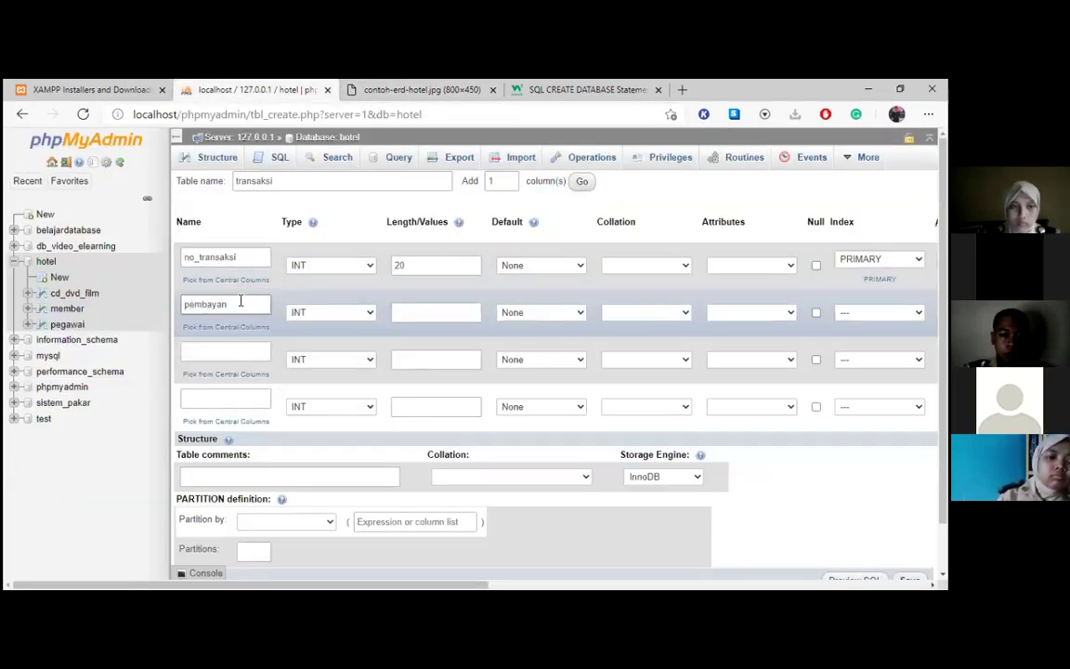
{"action": "type", "text": "a"}
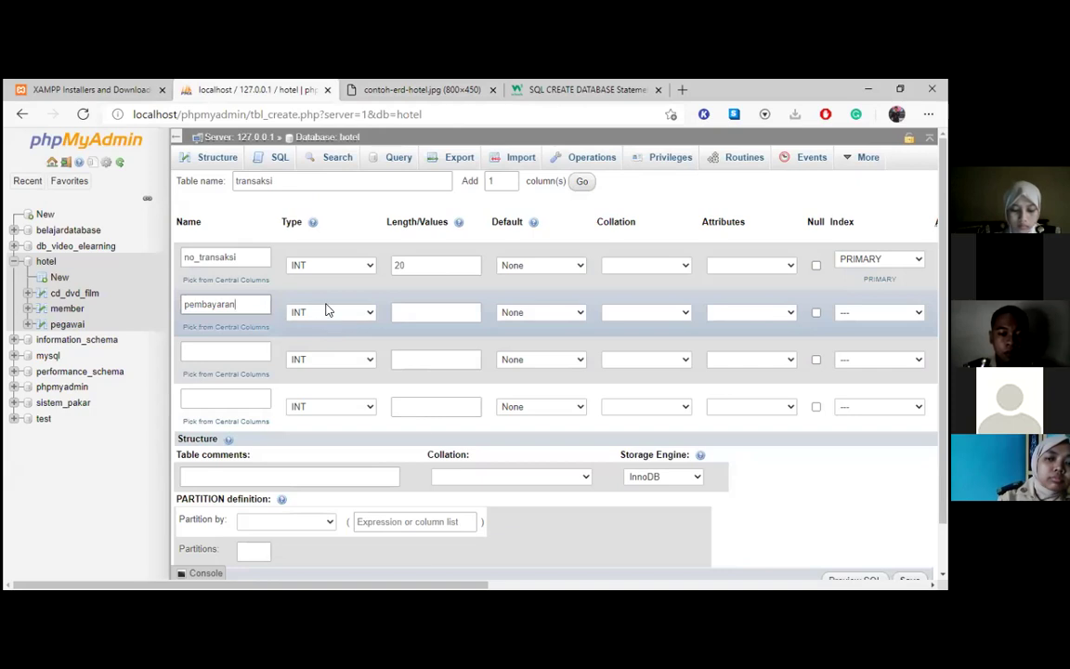
{"action": "left_click", "coordinate": [326, 310]}
{"action": "left_click", "coordinate": [327, 339]}
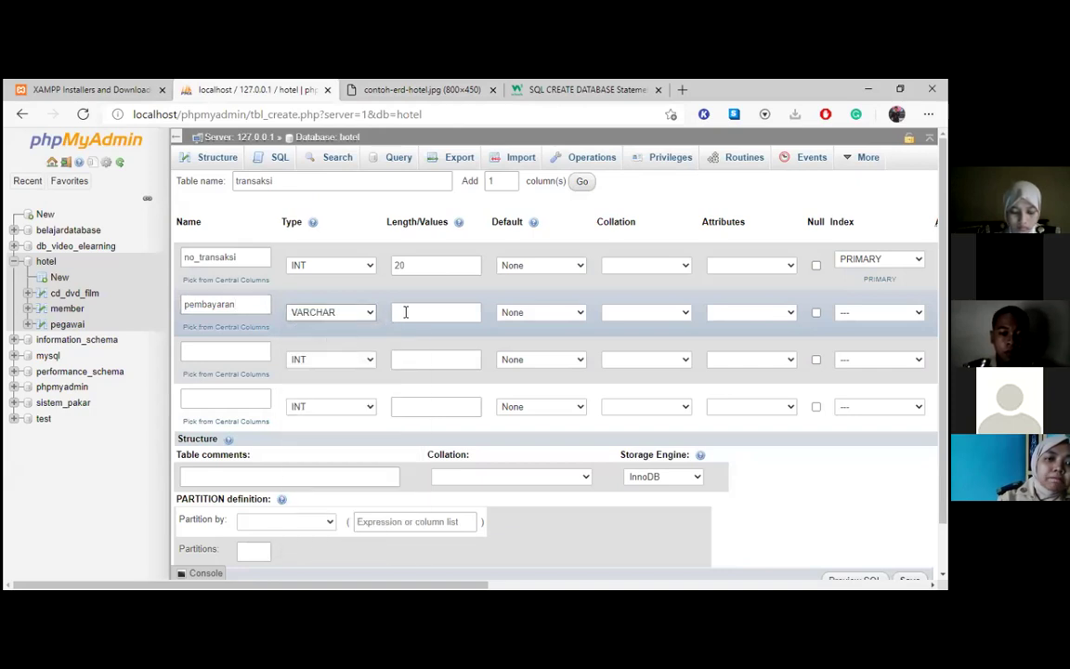
{"action": "left_click", "coordinate": [405, 312]}
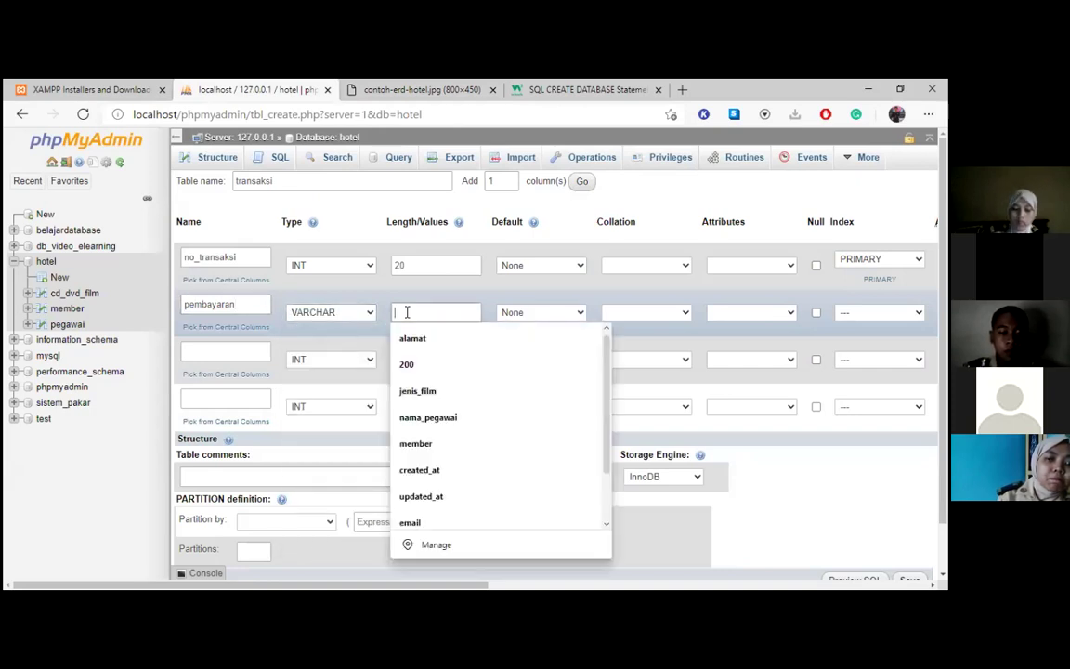
{"action": "left_click", "coordinate": [335, 312]}
{"action": "left_click", "coordinate": [330, 330]}
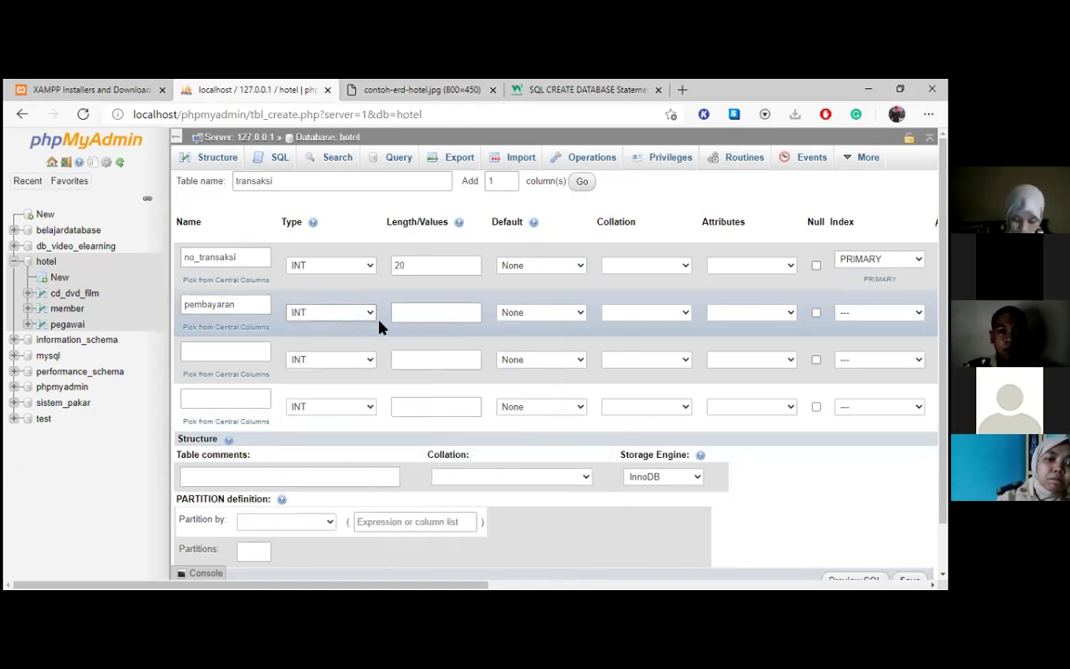
Keep INT as the type of the pembayaran column and set its length to 20
{"action": "left_click", "coordinate": [416, 313]}
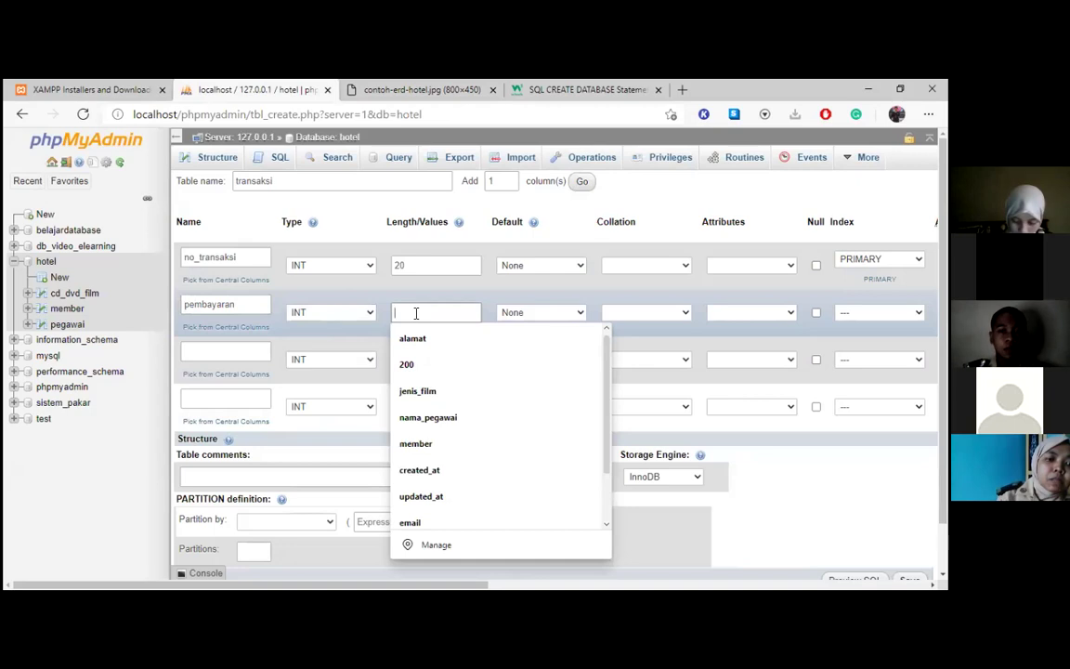
{"action": "left_click", "coordinate": [376, 91]}
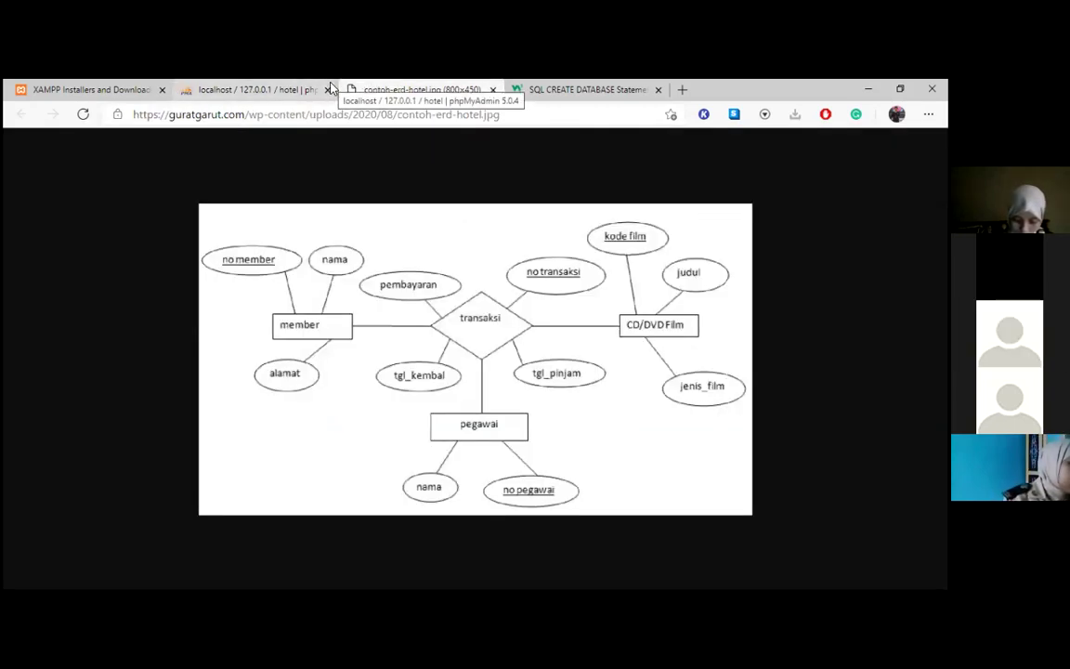
{"action": "left_click", "coordinate": [258, 89]}
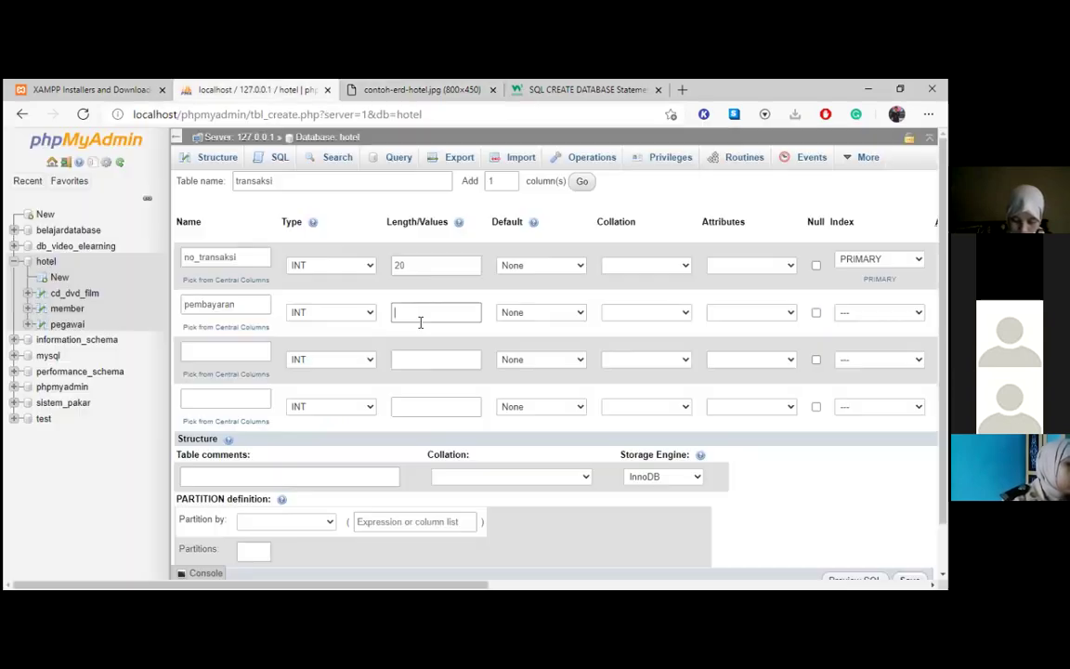
{"action": "type", "text": "20"}
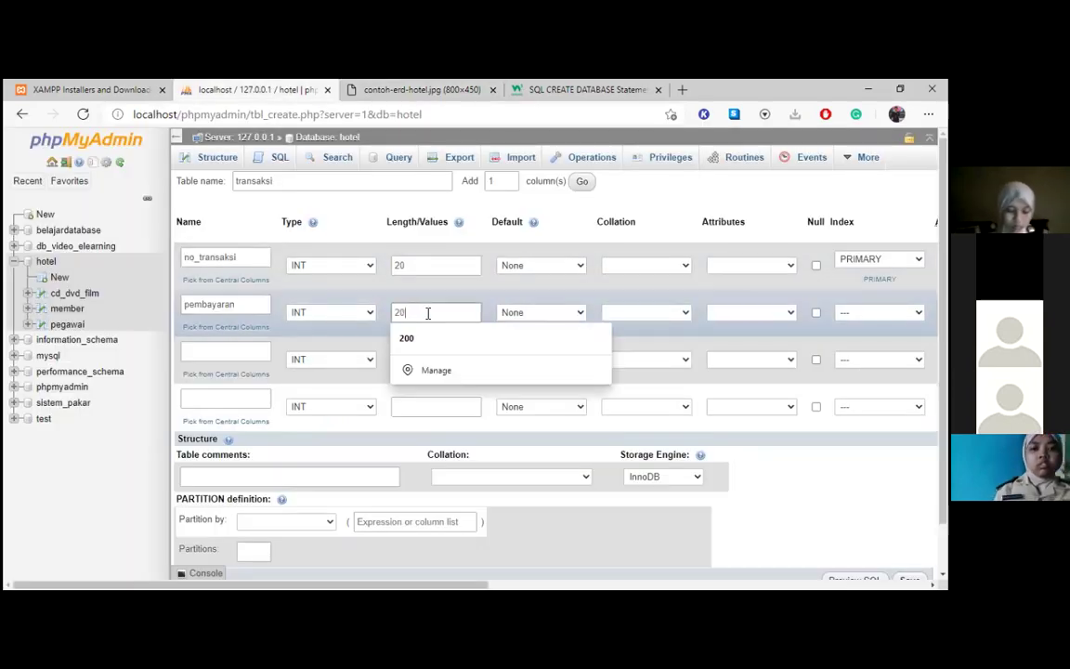
{"action": "left_click", "coordinate": [310, 327]}
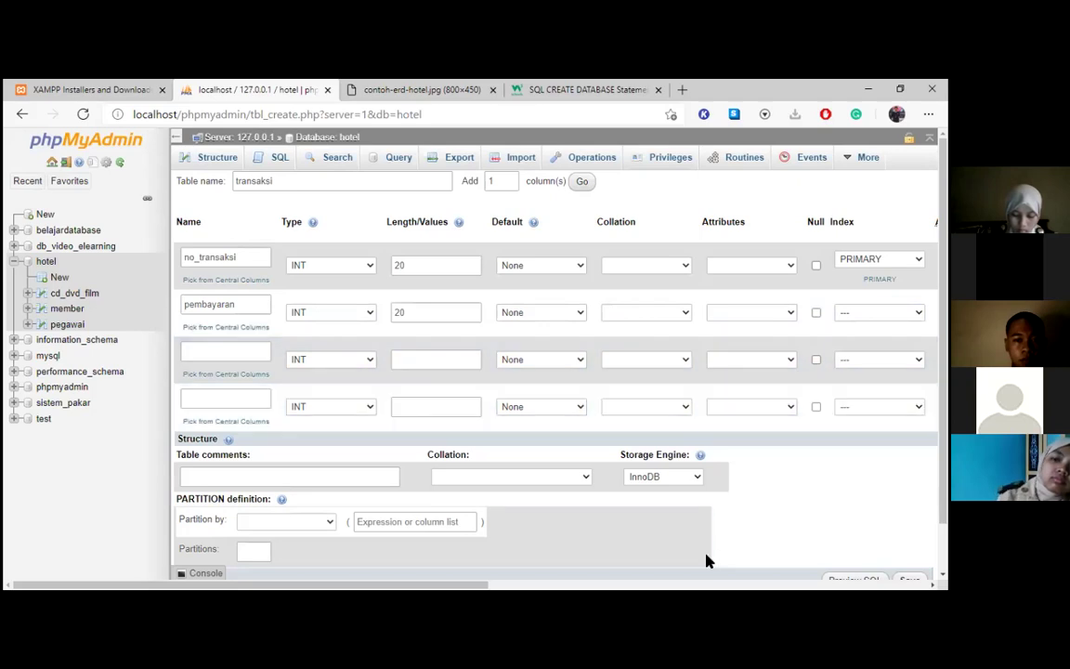
Name the third column of the transaksi table tgl_kembal and check the name against the ERD
{"action": "left_click_drag", "start_coordinate": [100, 585], "coordinate": [297, 586]}
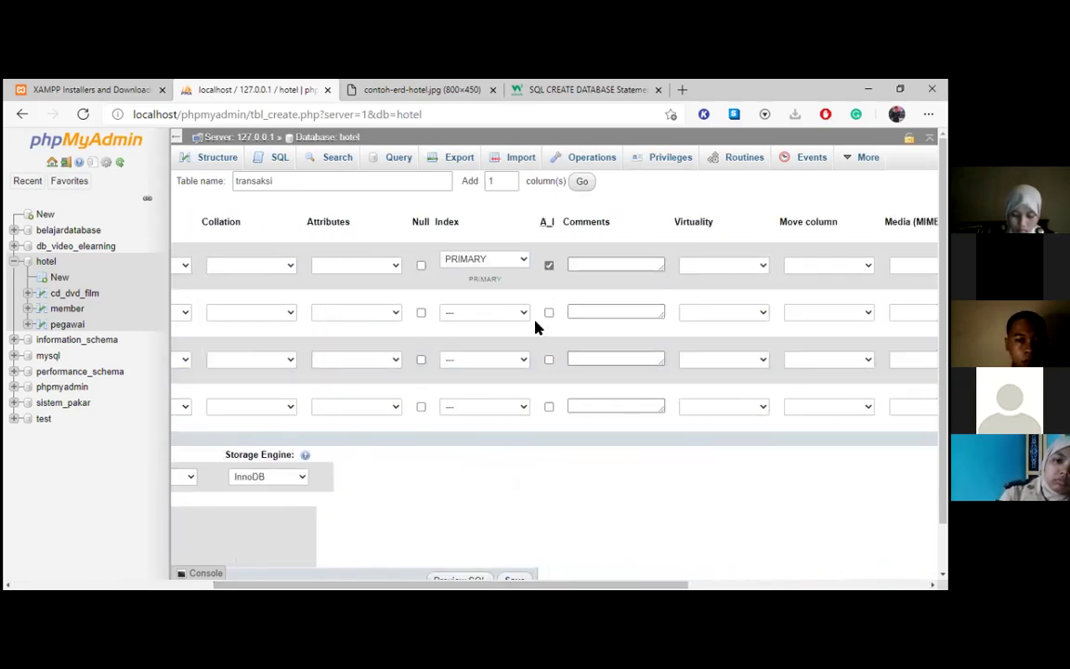
{"action": "left_click_drag", "start_coordinate": [231, 585], "coordinate": [65, 577]}
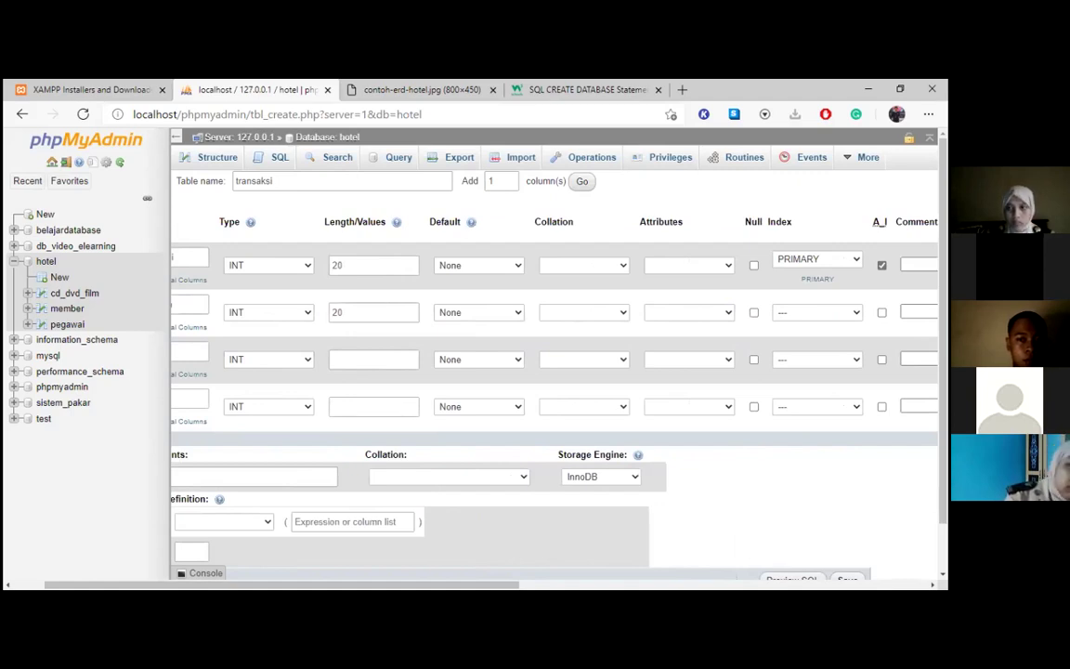
{"action": "scroll", "coordinate": [557, 334], "scroll_direction": "left", "scroll_amount": 2}
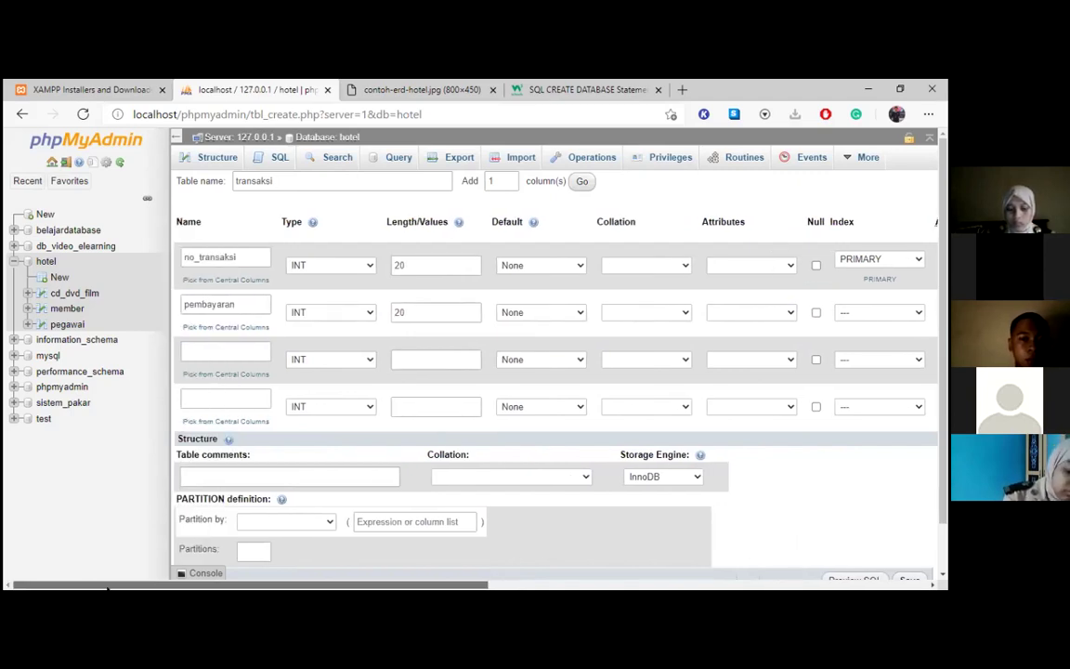
{"action": "left_click", "coordinate": [239, 348]}
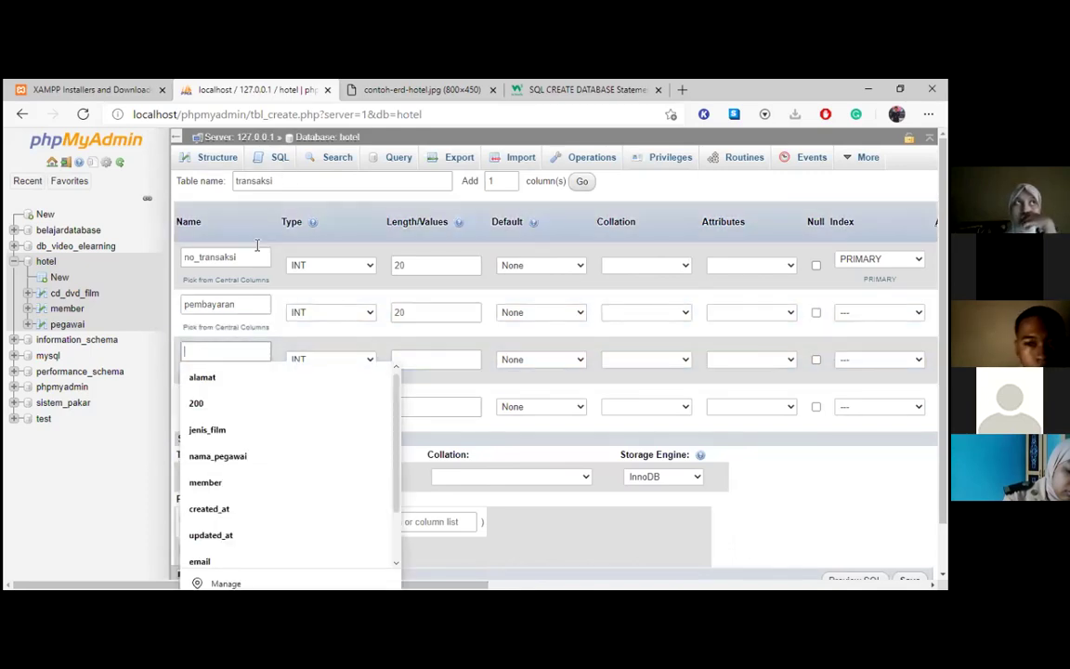
{"action": "type", "text": "tag"}
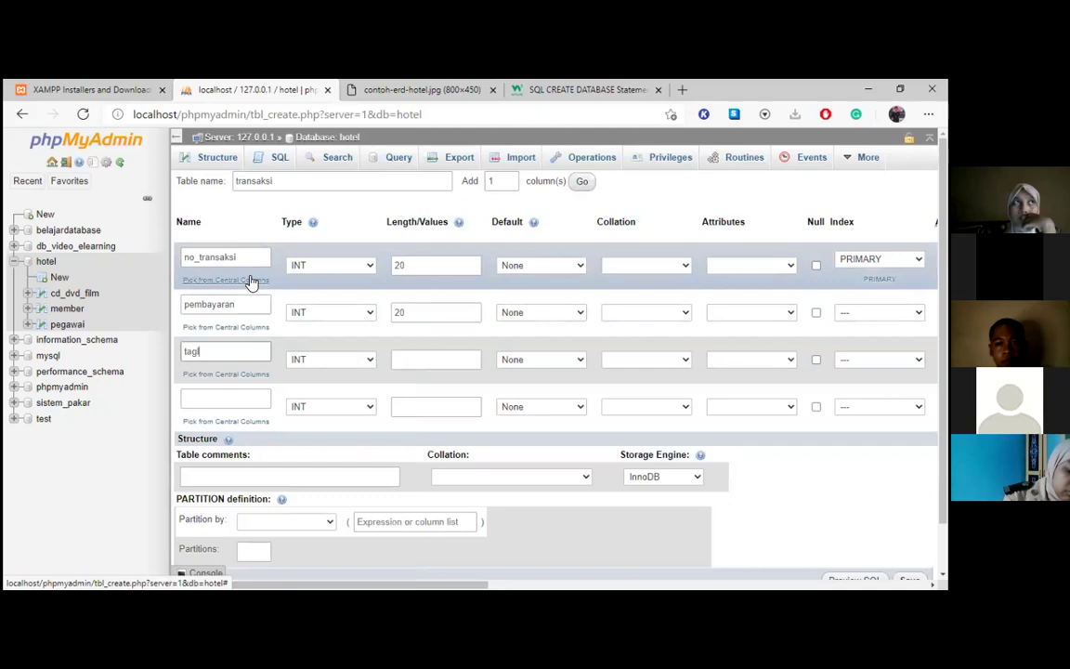
{"action": "key", "text": "BackSpace"}
{"action": "key", "text": "BackSpace"}
{"action": "type", "text": "gl_kembal"}
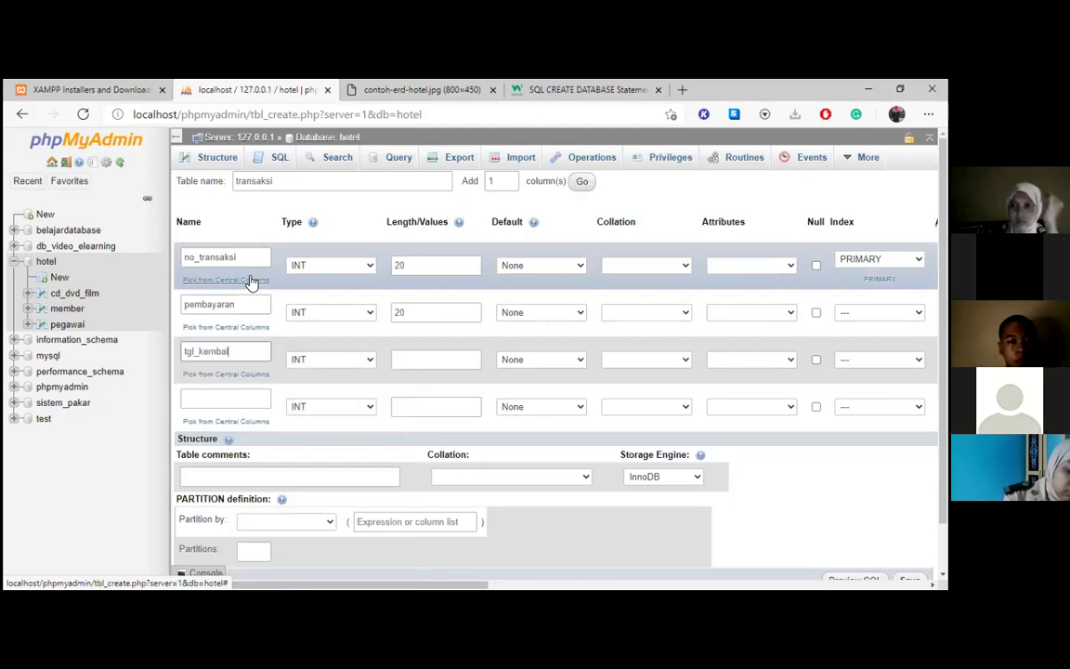
{"action": "left_click", "coordinate": [413, 90]}
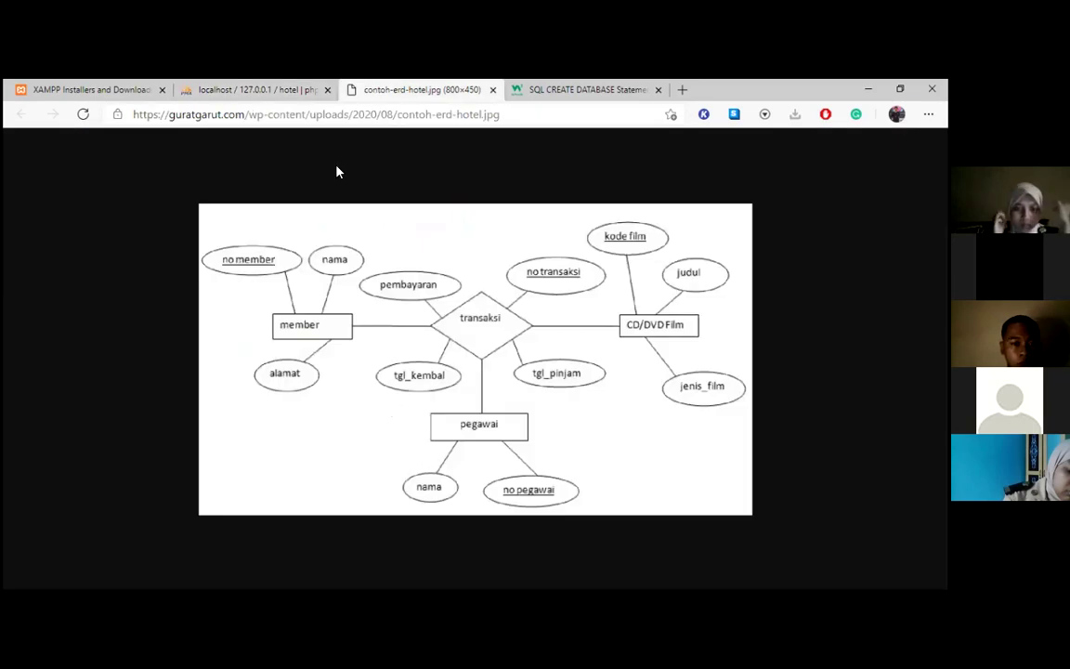
{"action": "left_click", "coordinate": [232, 89]}
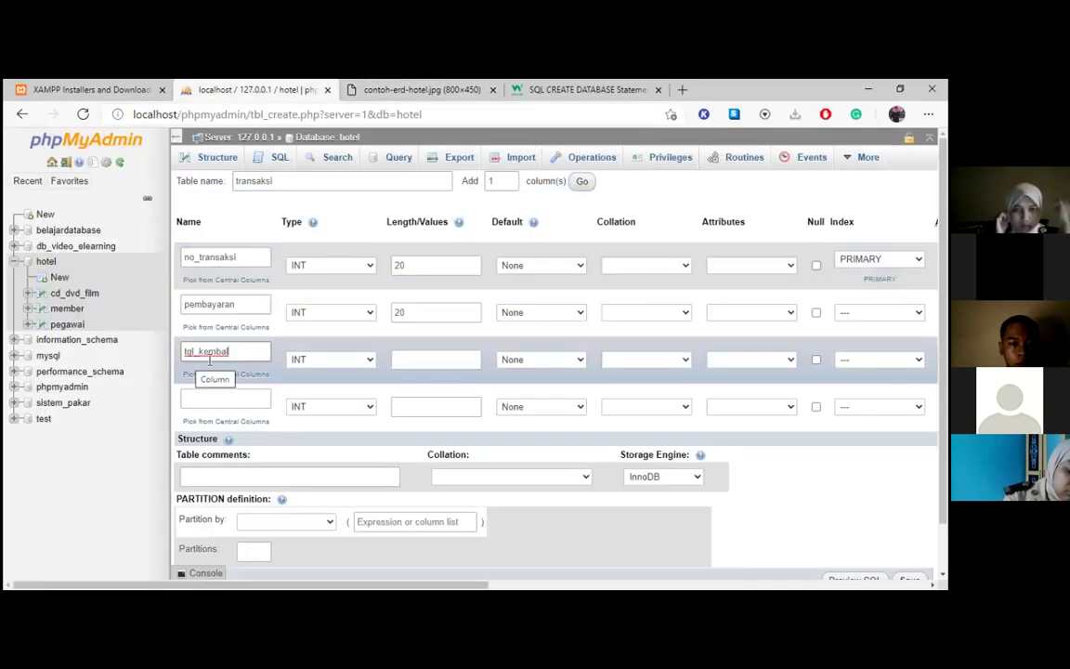
Set the data type of the tgl_kembal column to DATETIME
{"action": "left_click", "coordinate": [325, 364]}
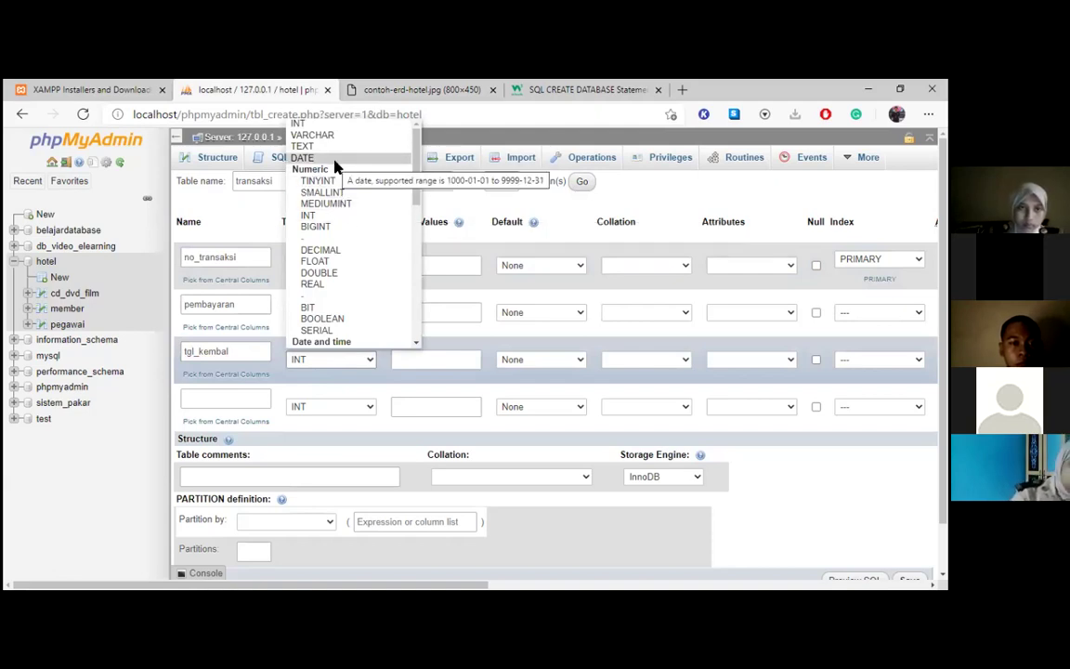
{"action": "scroll", "coordinate": [365, 279], "scroll_direction": "down", "scroll_amount": 1}
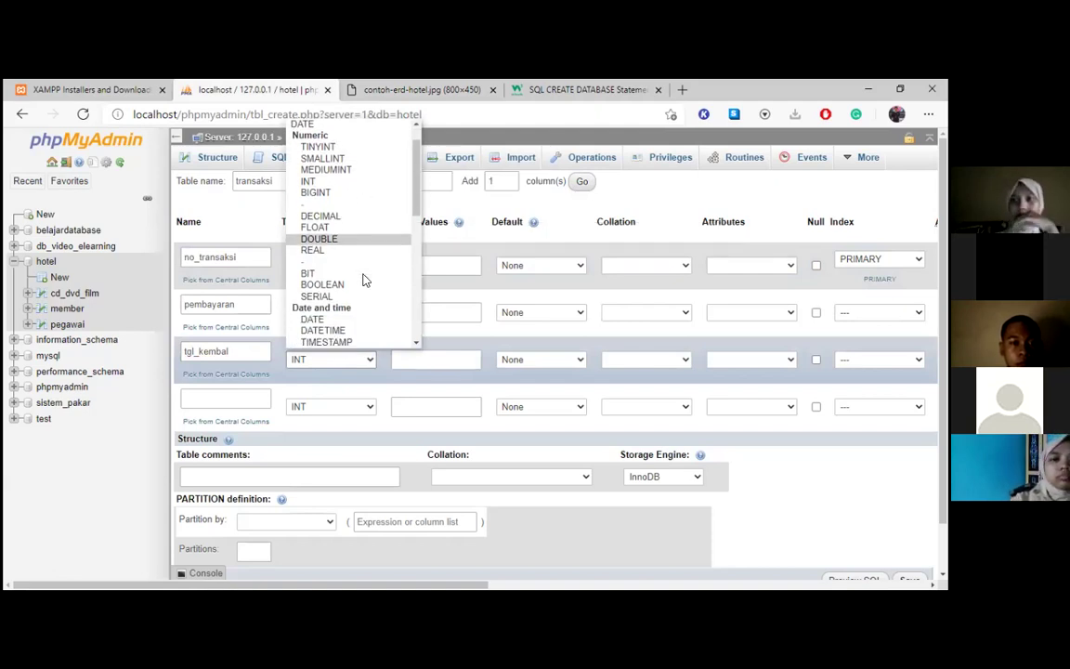
{"action": "scroll", "coordinate": [334, 302], "scroll_direction": "down", "scroll_amount": 1}
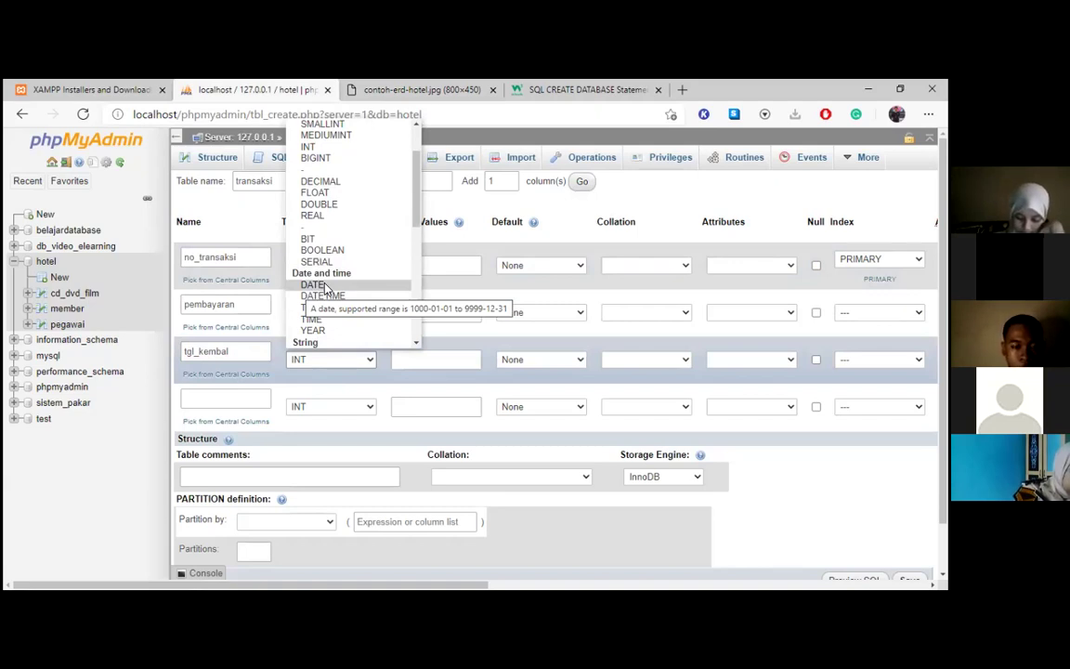
{"action": "scroll", "coordinate": [325, 288], "scroll_direction": "down", "scroll_amount": 1}
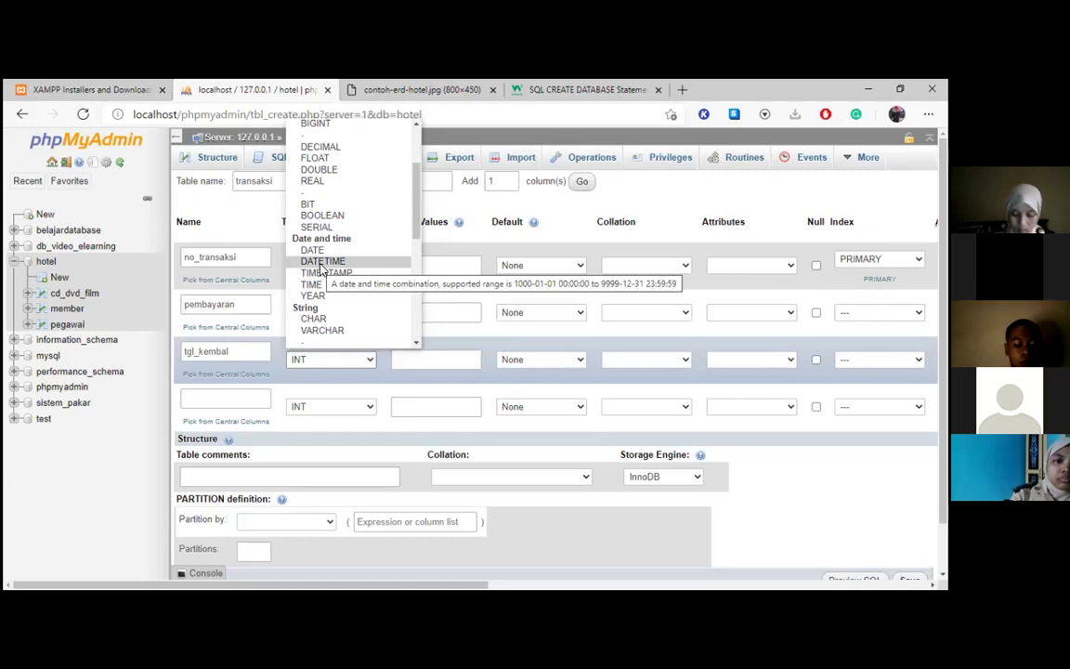
{"action": "key", "text": "Escape"}
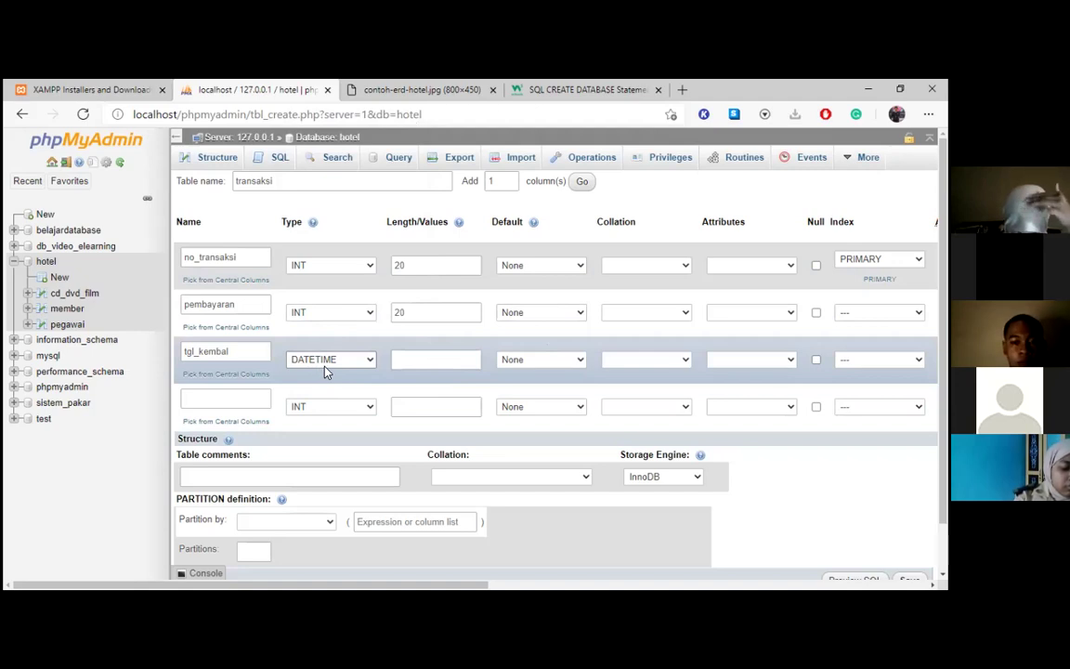
Look up the last transaksi attribute in the ERD and name the fourth column tgl_pinjam
{"action": "left_click", "coordinate": [239, 397]}
{"action": "left_click", "coordinate": [377, 88]}
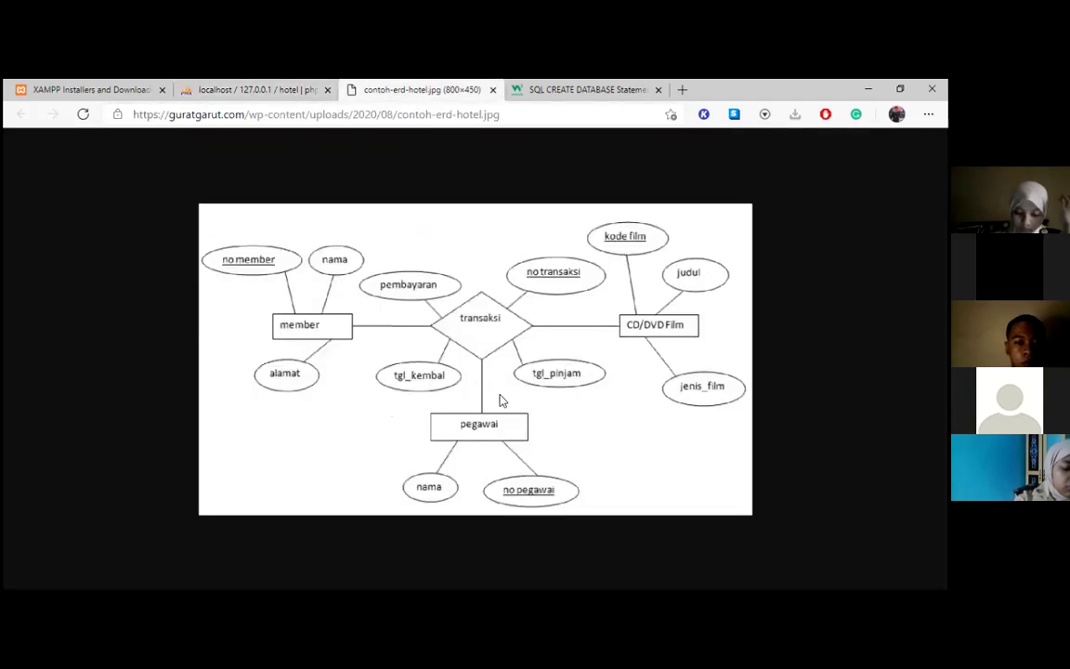
{"action": "left_click", "coordinate": [208, 87]}
{"action": "type", "text": "tgl_pinjam"}
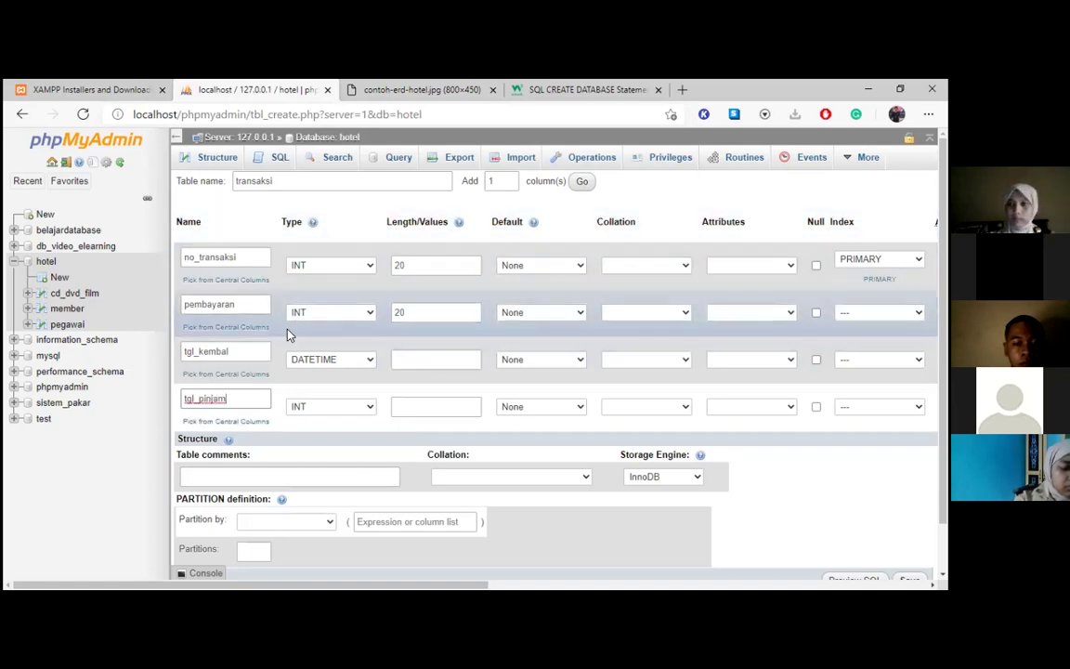
Set the data type of the tgl_pinjam column to DATETIME
{"action": "left_click", "coordinate": [329, 407]}
{"action": "scroll", "coordinate": [331, 284], "scroll_direction": "down", "scroll_amount": 3}
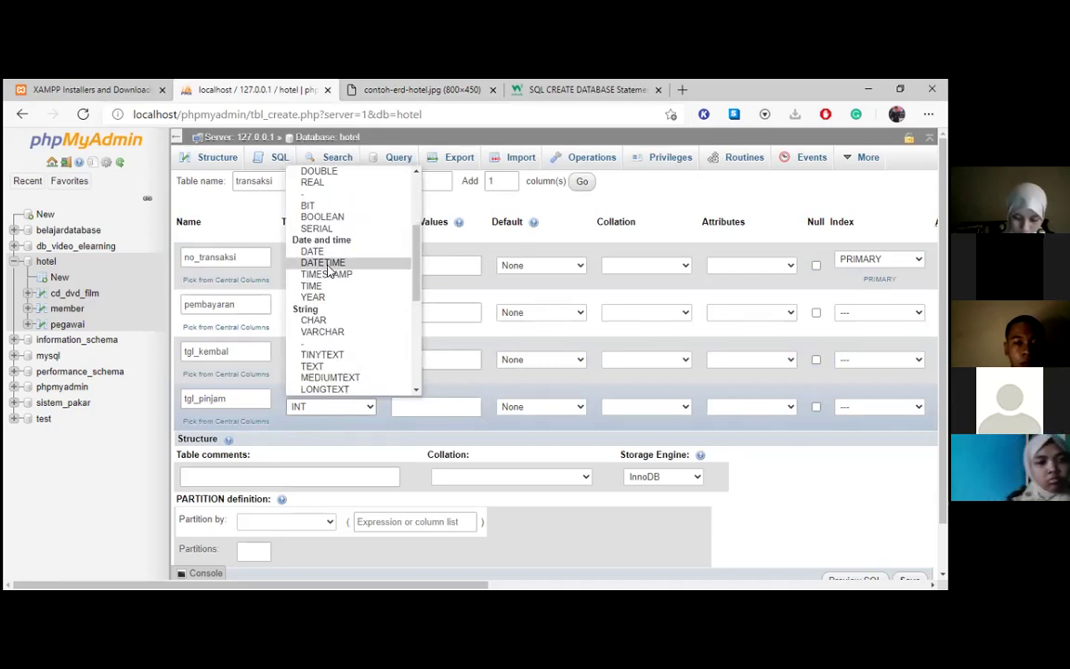
{"action": "left_click", "coordinate": [322, 262]}
Save the new transaksi table in the hotel database and dismiss the error dialog
{"action": "scroll", "coordinate": [851, 489], "scroll_direction": "down", "scroll_amount": 1}
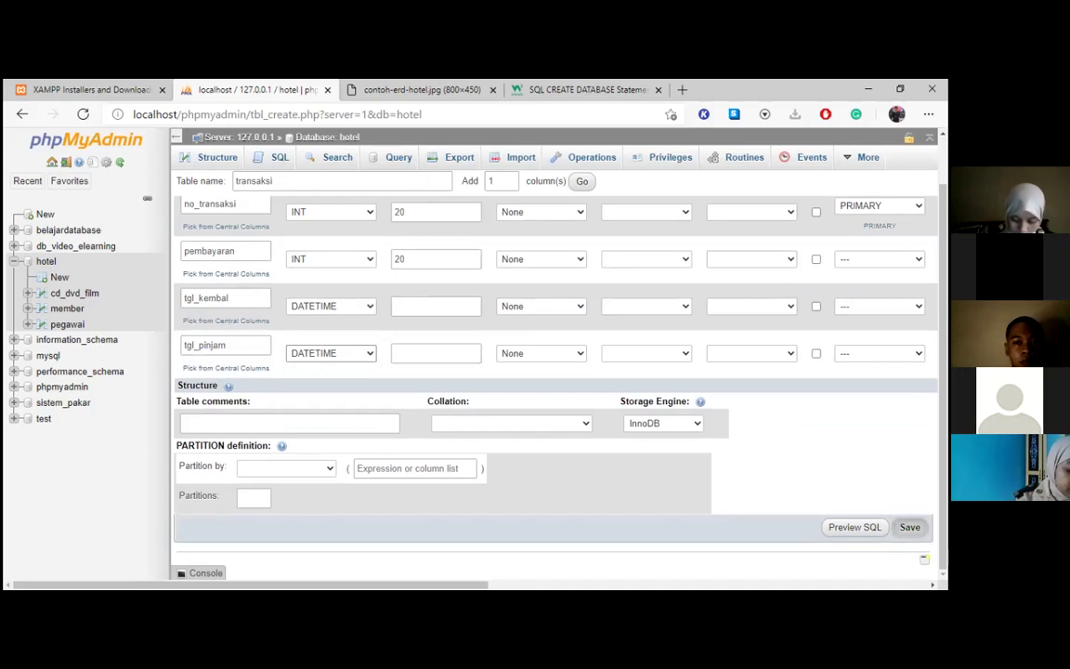
{"action": "left_click", "coordinate": [909, 527]}
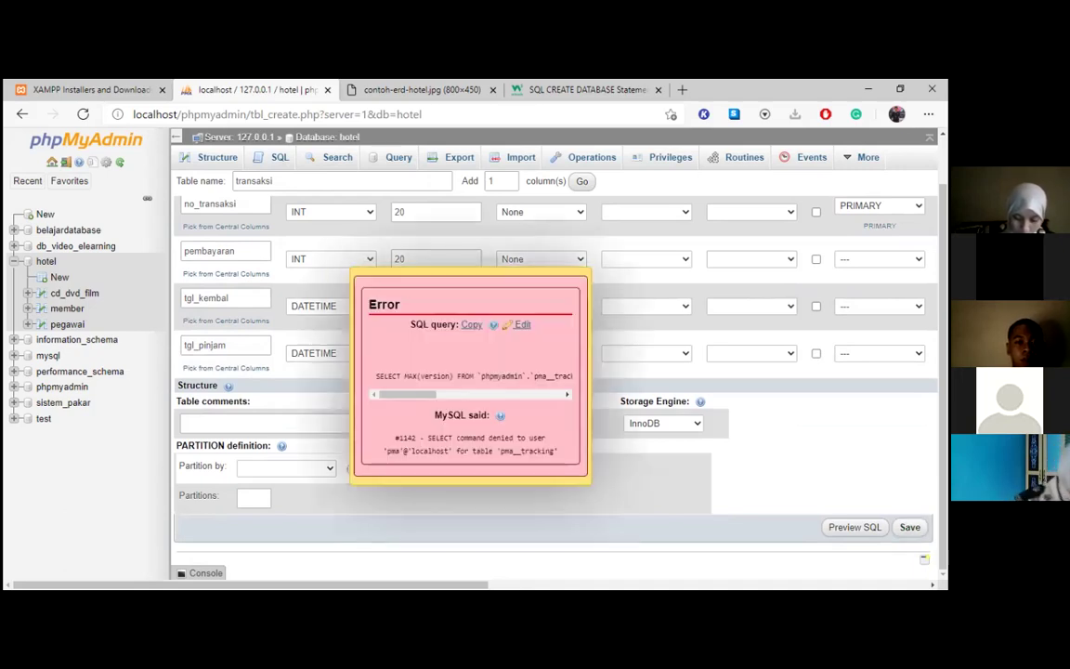
{"action": "left_click", "coordinate": [472, 332]}
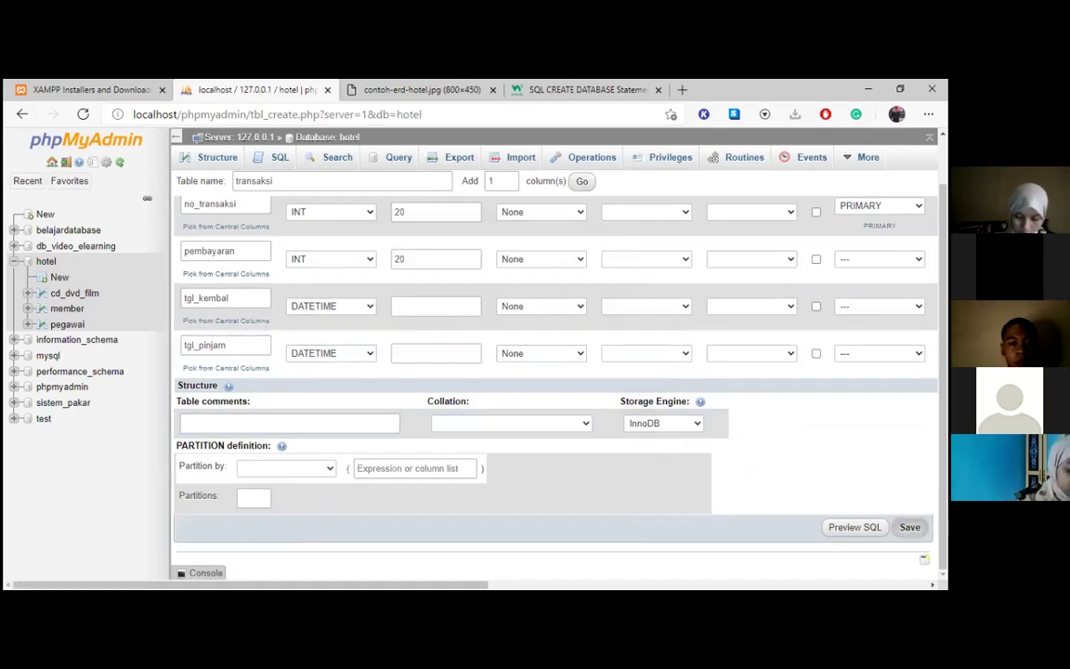
Try to save the transaksi table once more and dismiss the error dialog
{"action": "key", "text": "Return"}
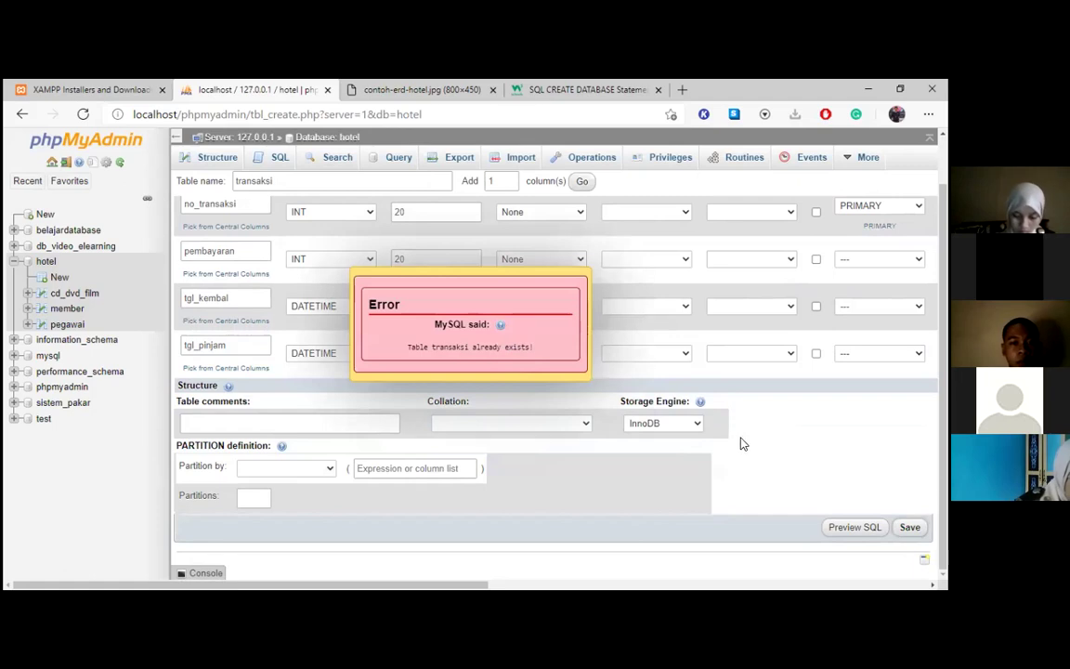
{"action": "left_click", "coordinate": [473, 336]}
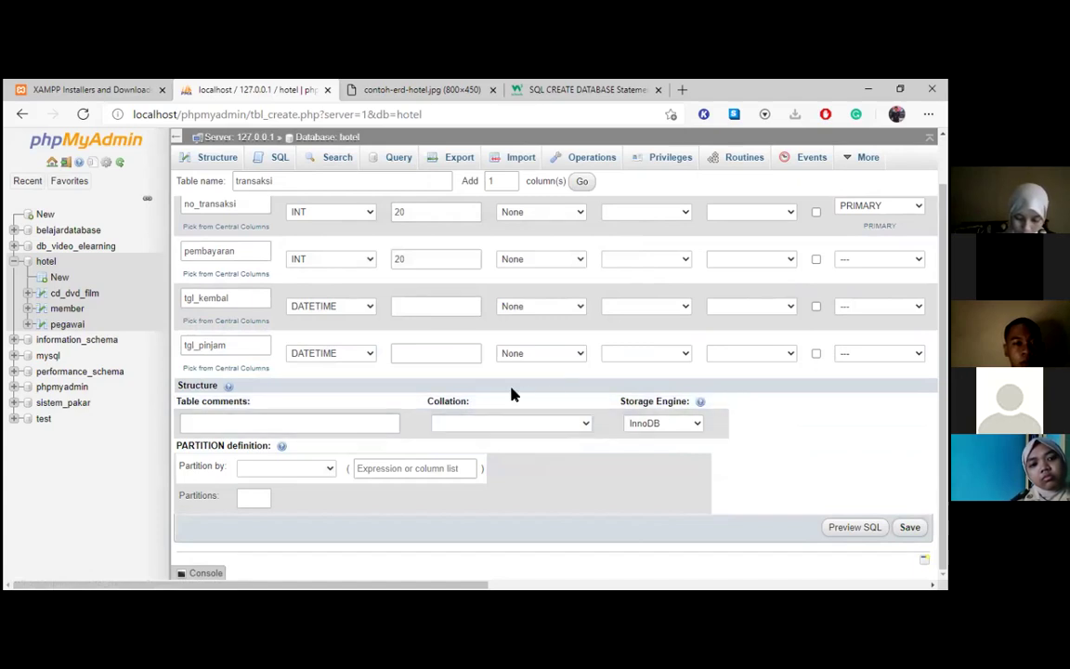
Reload the table creation page to refresh the hotel database's table list, and review the ERD diagram
{"action": "scroll", "coordinate": [306, 393], "scroll_direction": "up", "scroll_amount": 1}
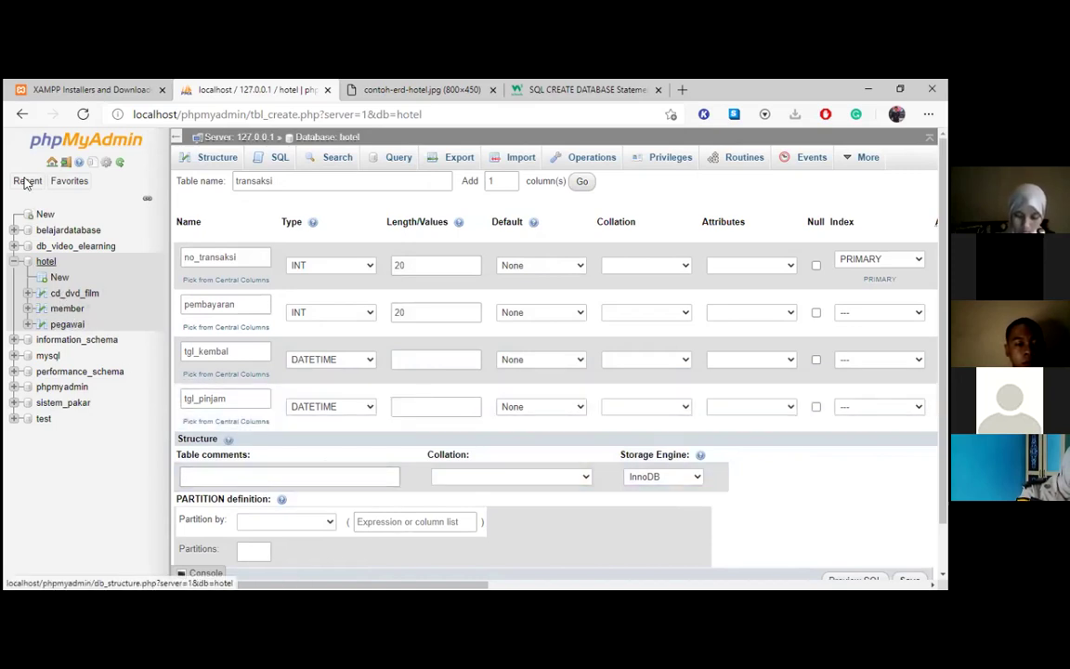
{"action": "left_click", "coordinate": [82, 114]}
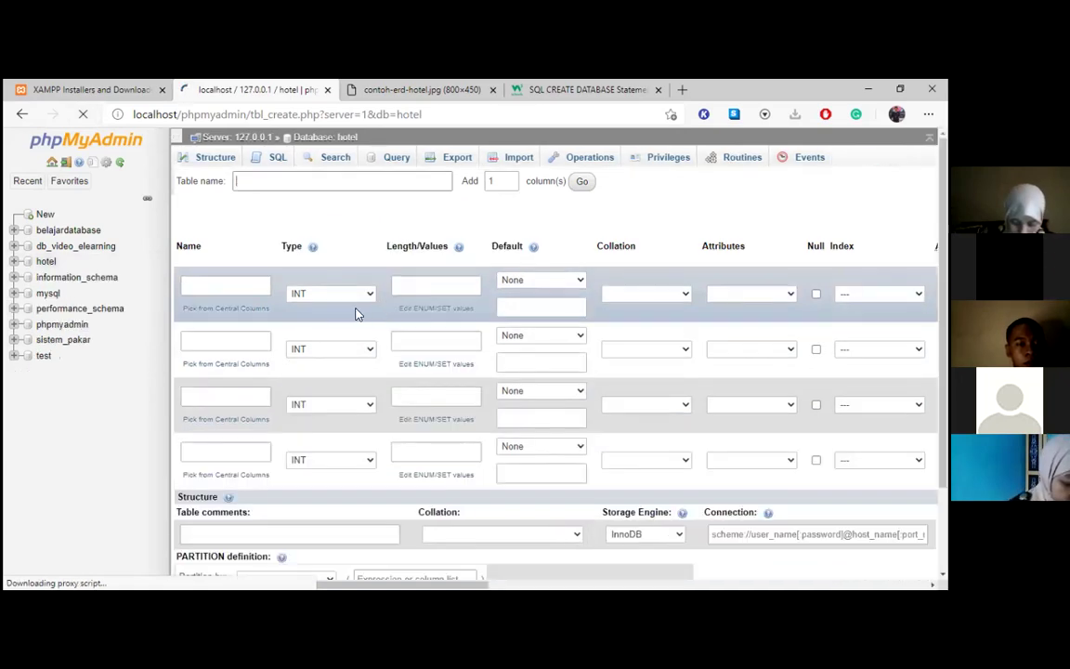
{"action": "scroll", "coordinate": [355, 314], "scroll_direction": "down", "scroll_amount": 1}
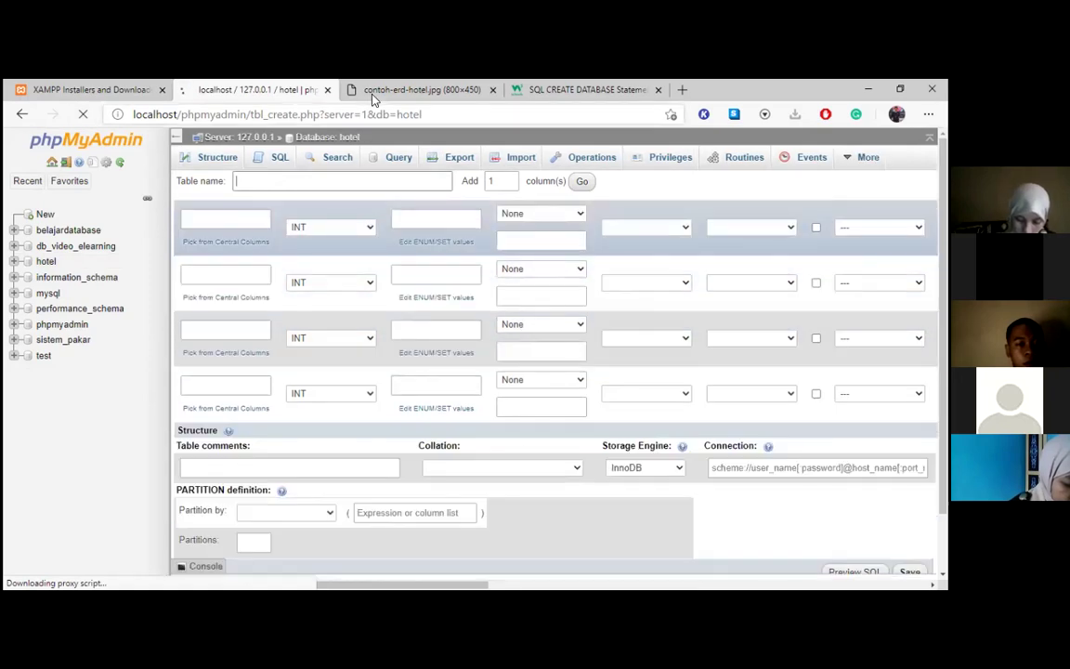
{"action": "left_click", "coordinate": [371, 85]}
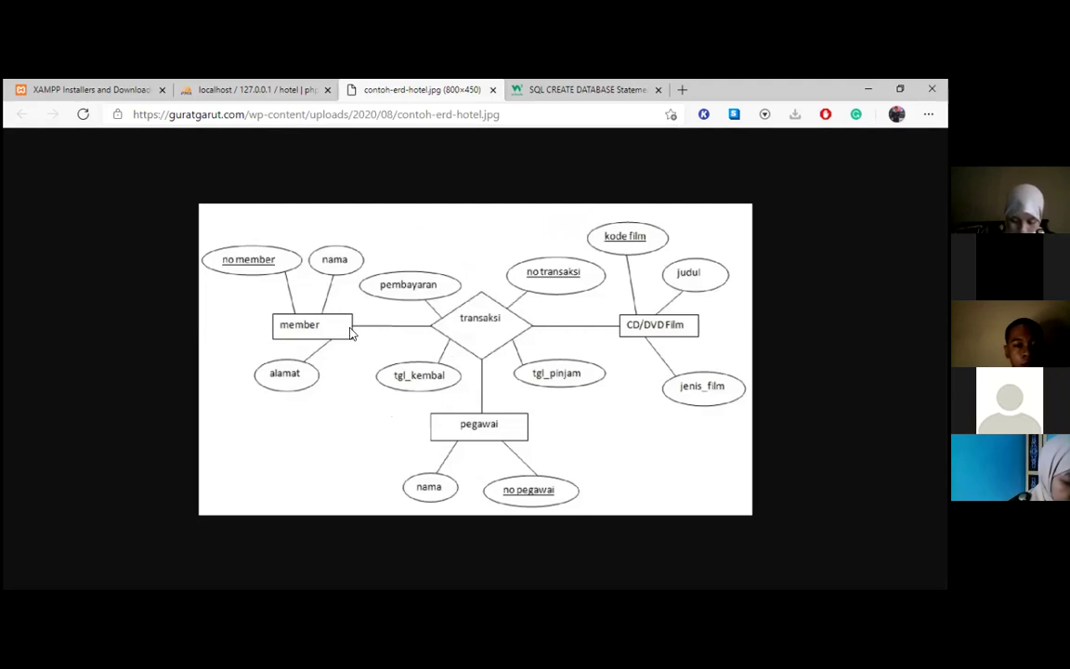
{"action": "left_click", "coordinate": [246, 88]}
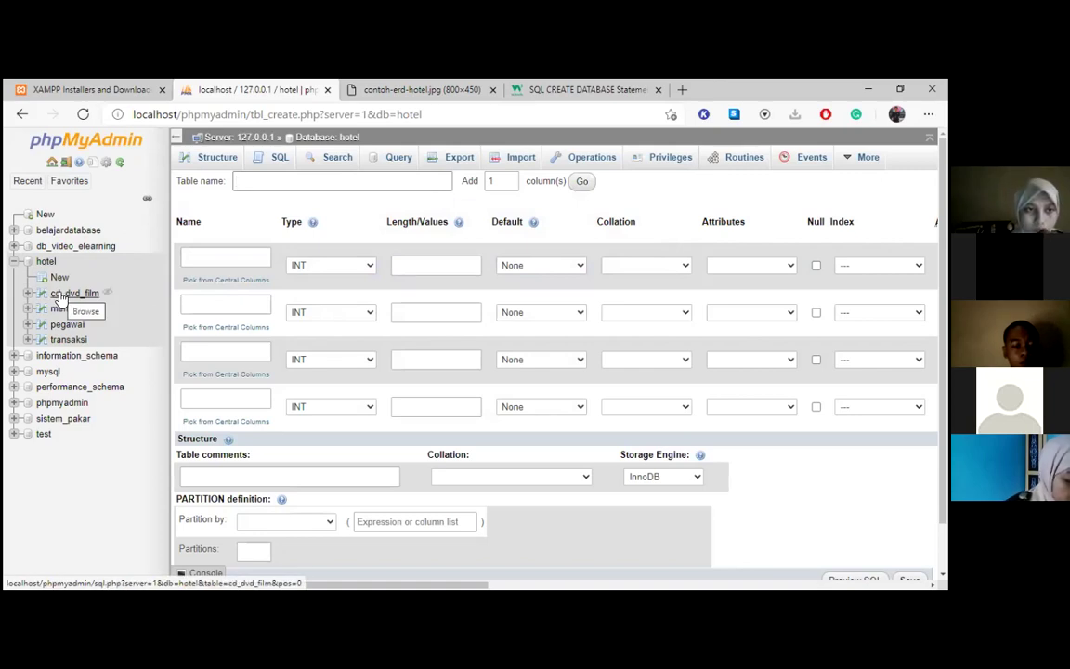
Try twice to browse the cd_dvd_film table in the hotel database, dismissing the error dialog each time
{"action": "left_click", "coordinate": [58, 296]}
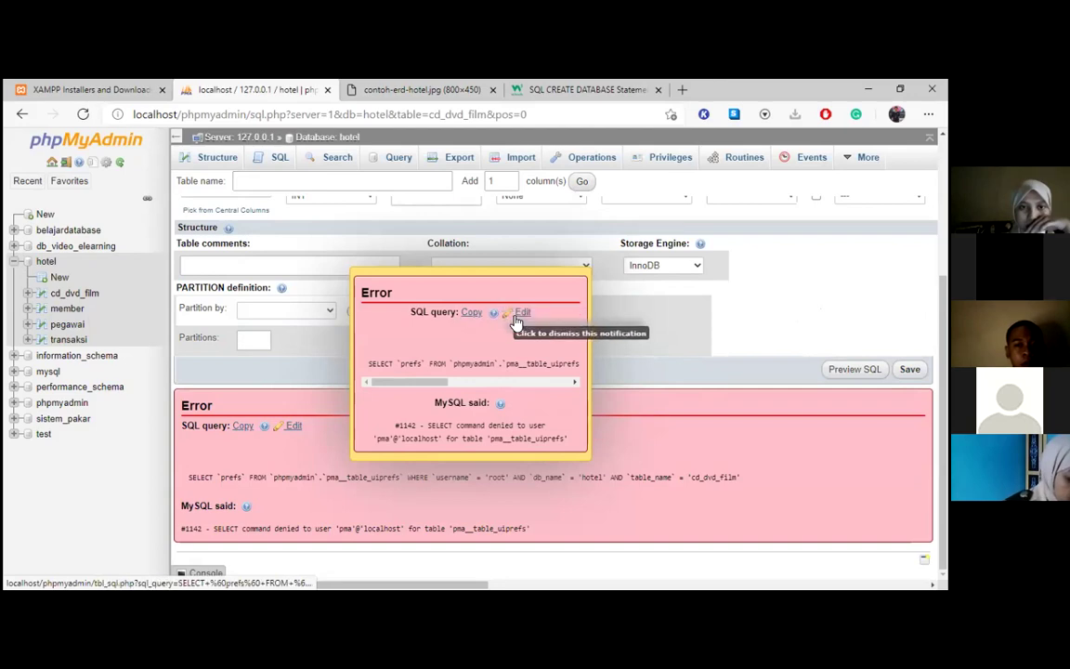
{"action": "left_click", "coordinate": [481, 316]}
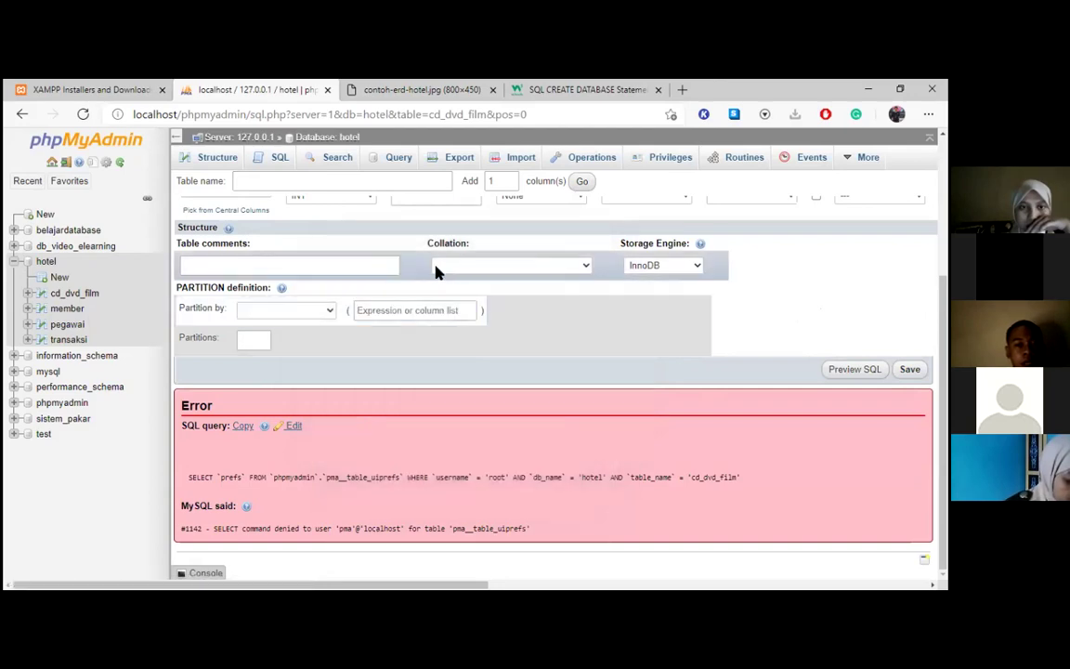
{"action": "left_click", "coordinate": [65, 294]}
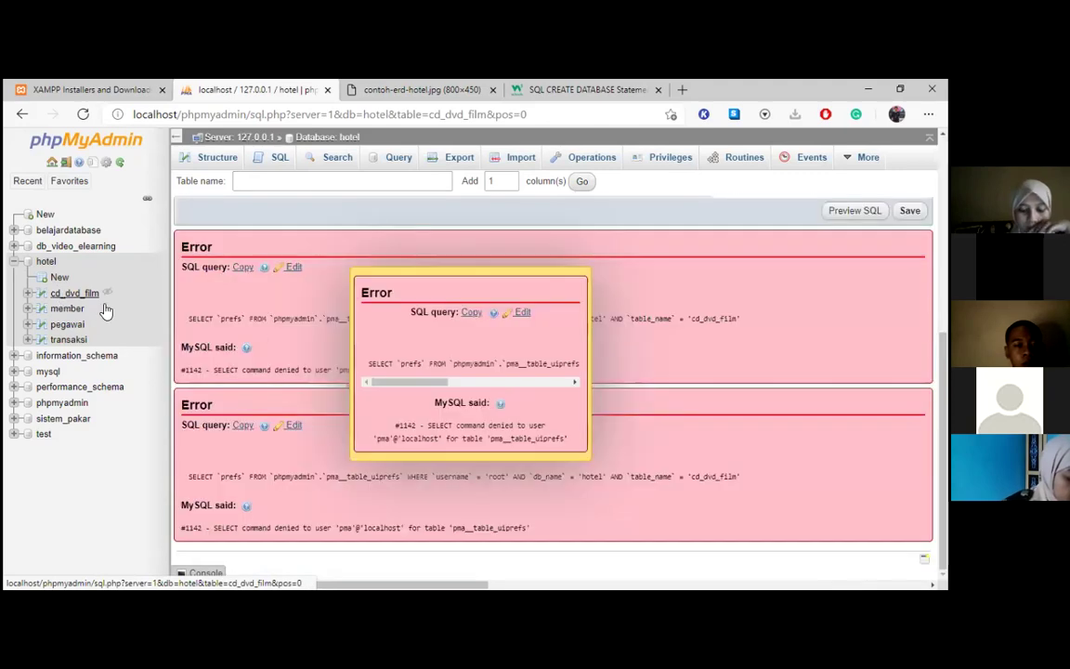
{"action": "left_click", "coordinate": [472, 319]}
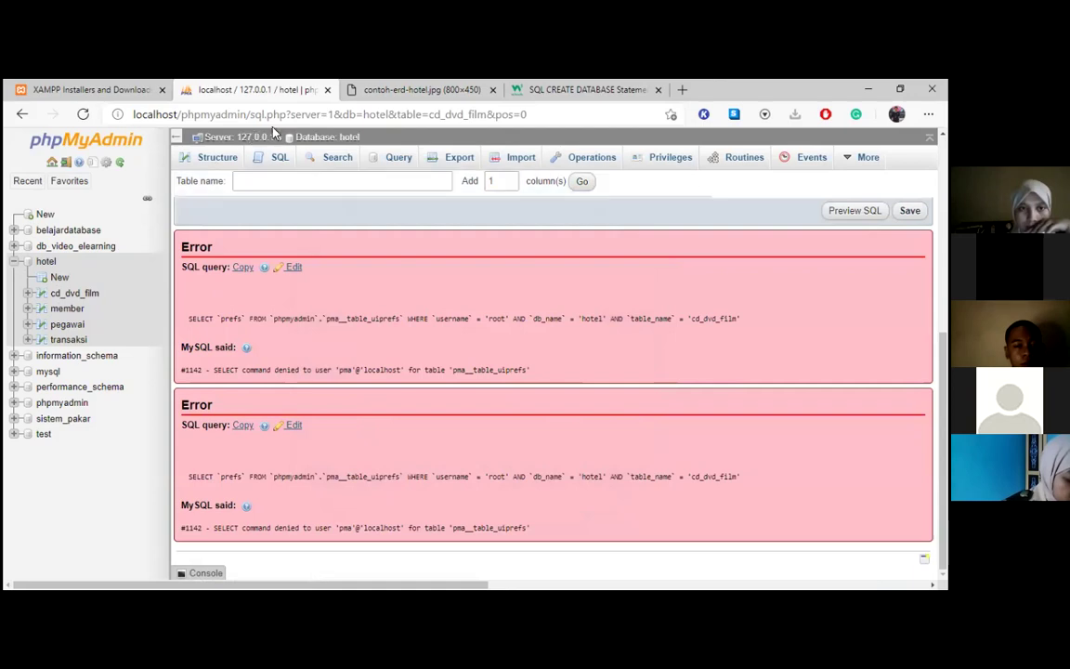
Open the hotel database's SQL query page, retry browsing the cd_dvd_film table and read the full query in the error dialog
{"action": "left_click", "coordinate": [280, 160]}
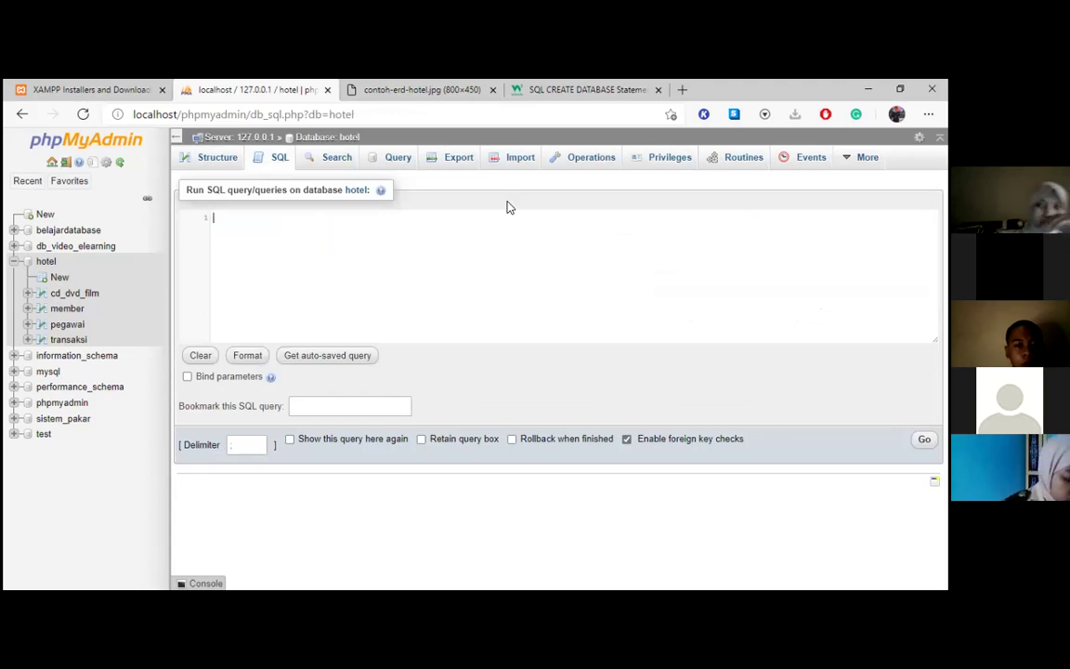
{"action": "left_click", "coordinate": [77, 296]}
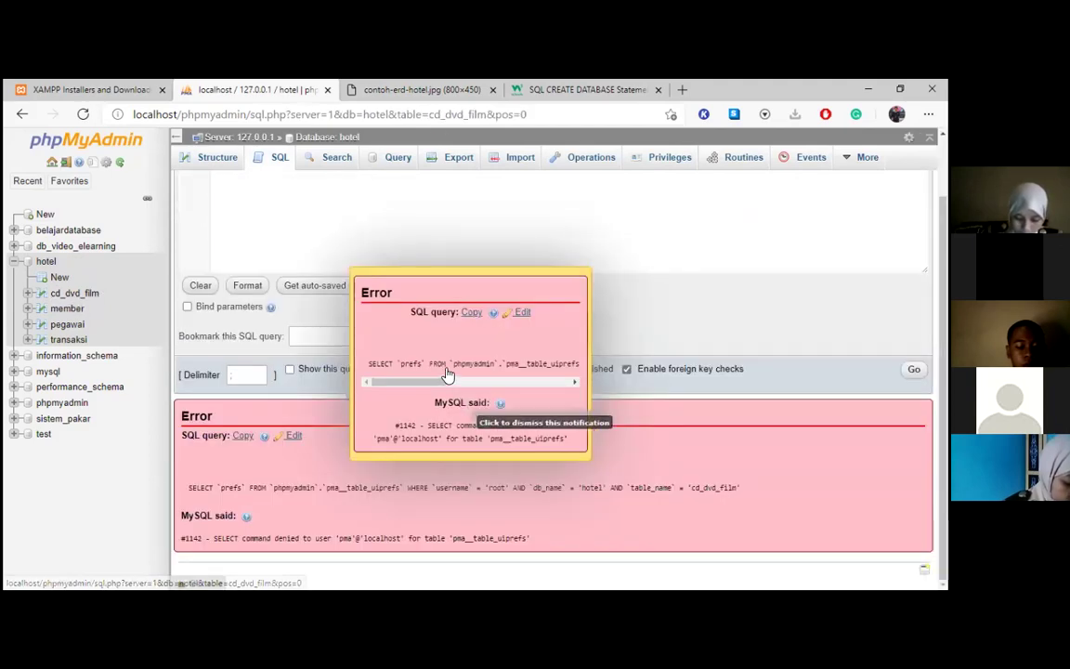
{"action": "left_click_drag", "start_coordinate": [427, 390], "coordinate": [573, 397]}
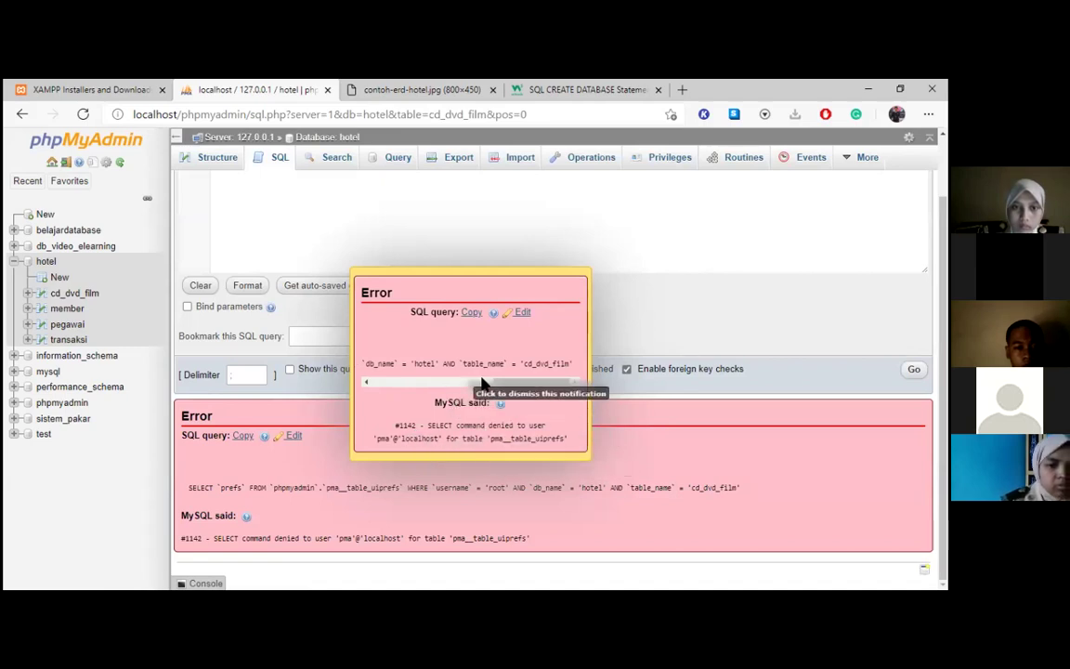
{"action": "left_click_drag", "start_coordinate": [498, 382], "coordinate": [383, 387]}
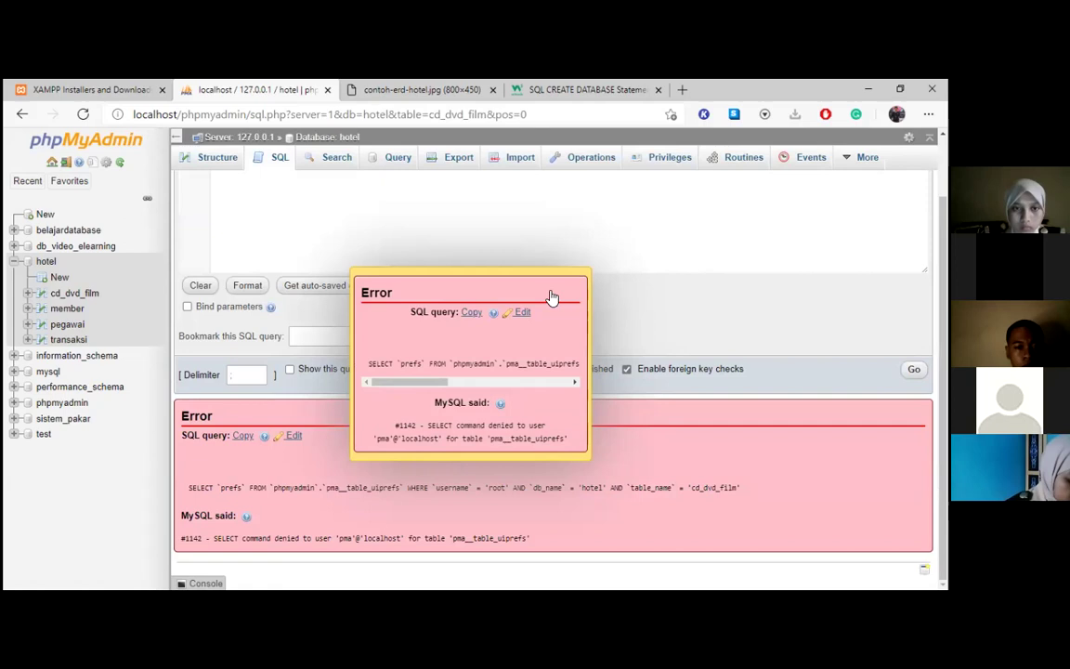